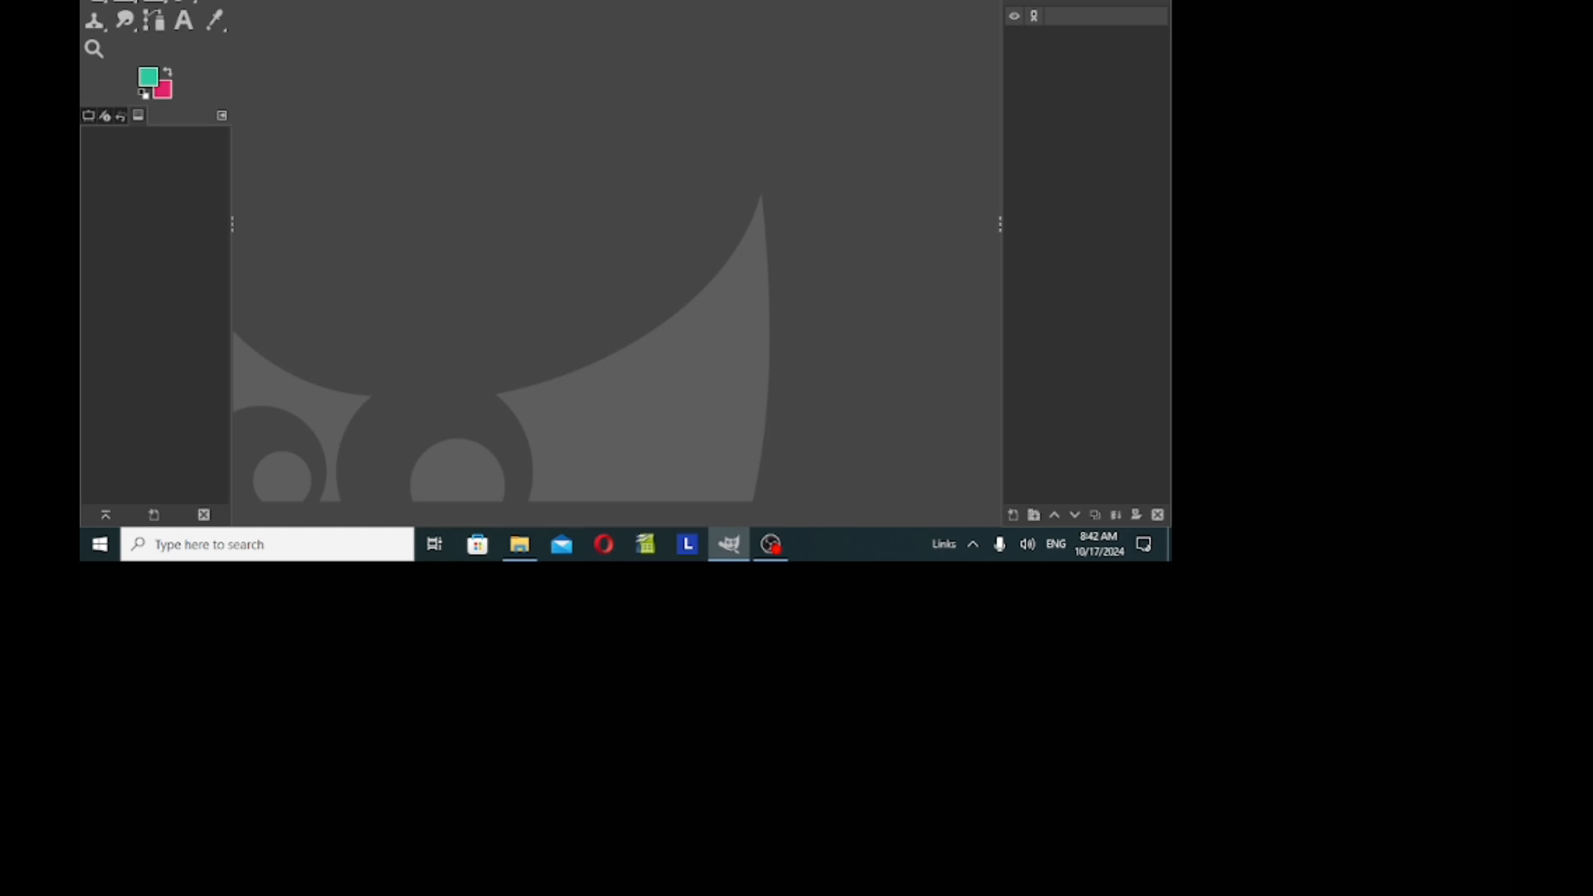
Create a new image 640 px wide and 400 px high
key(alt+f)
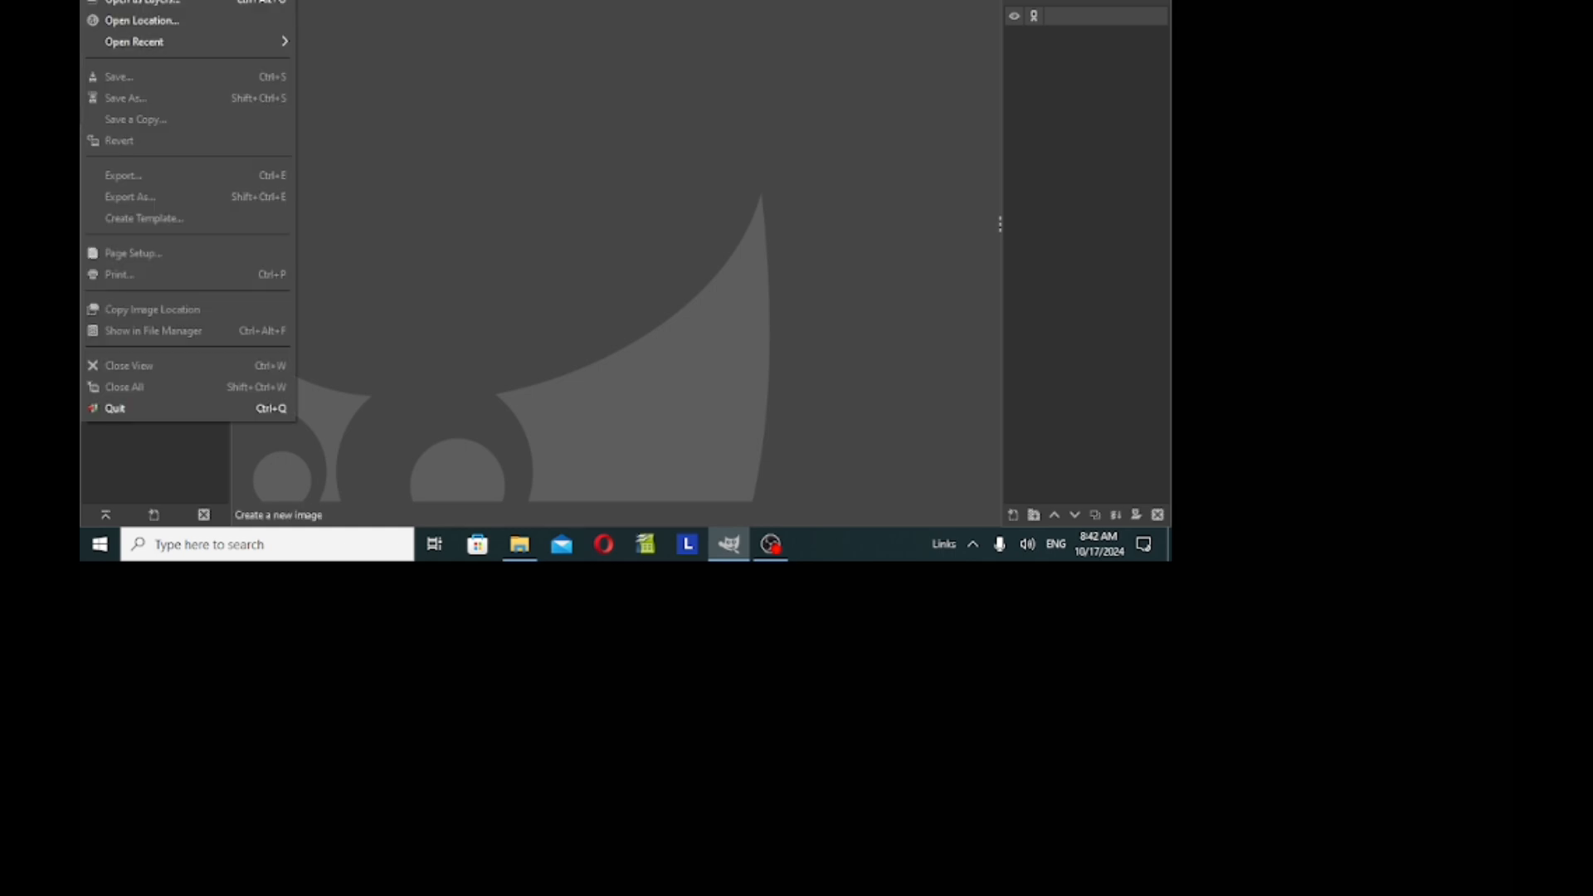
key(Return)
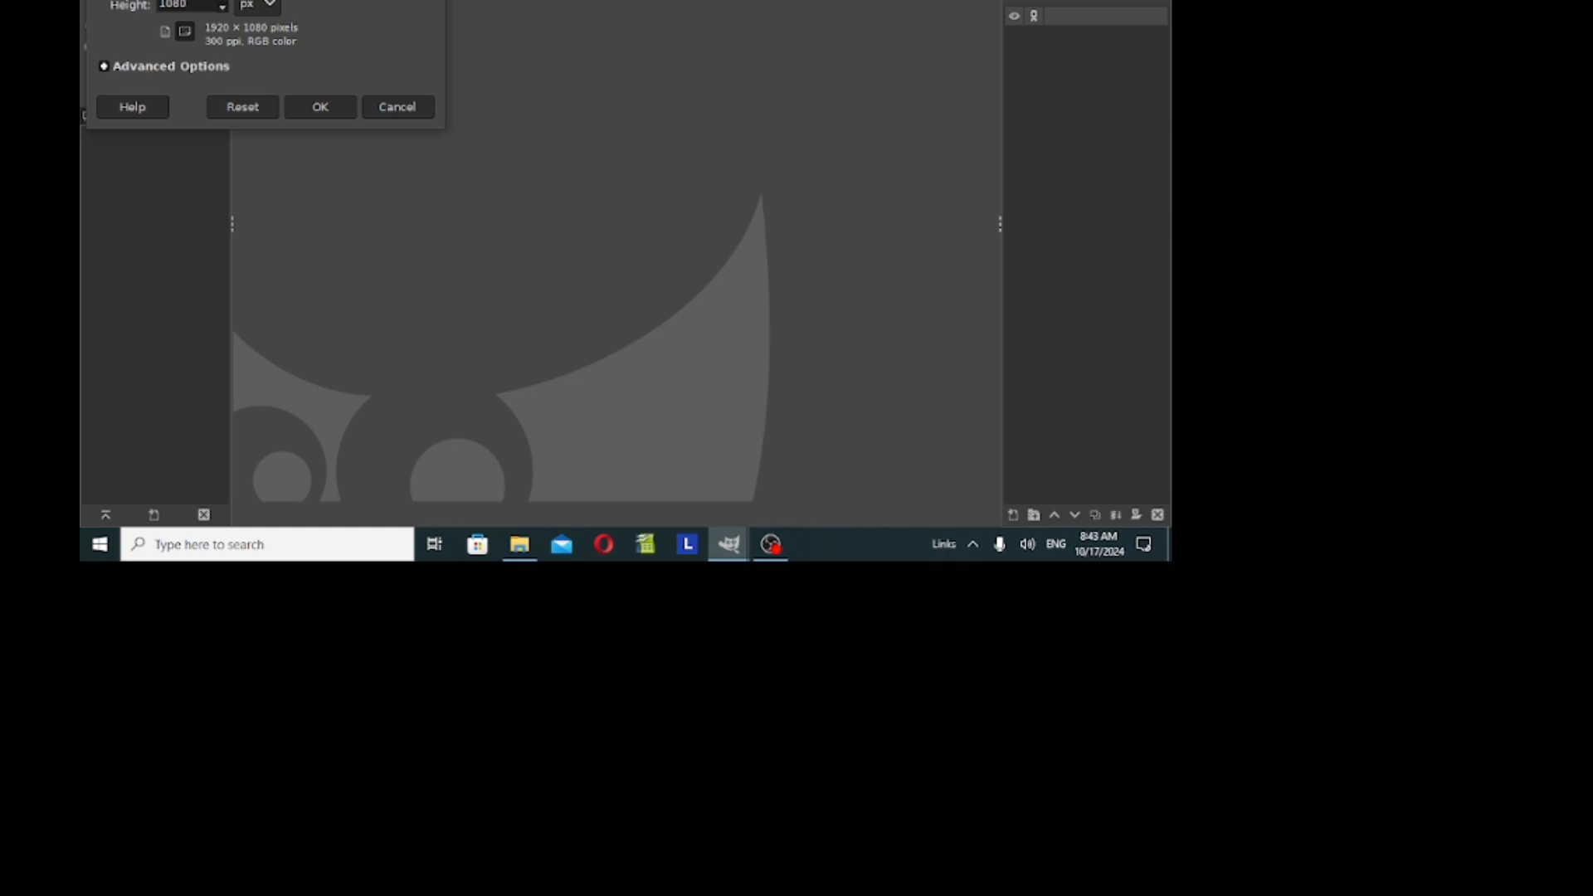
click(199, 6)
key(BackSpace)
key(BackSpace)
key(BackSpace)
key(BackSpace)
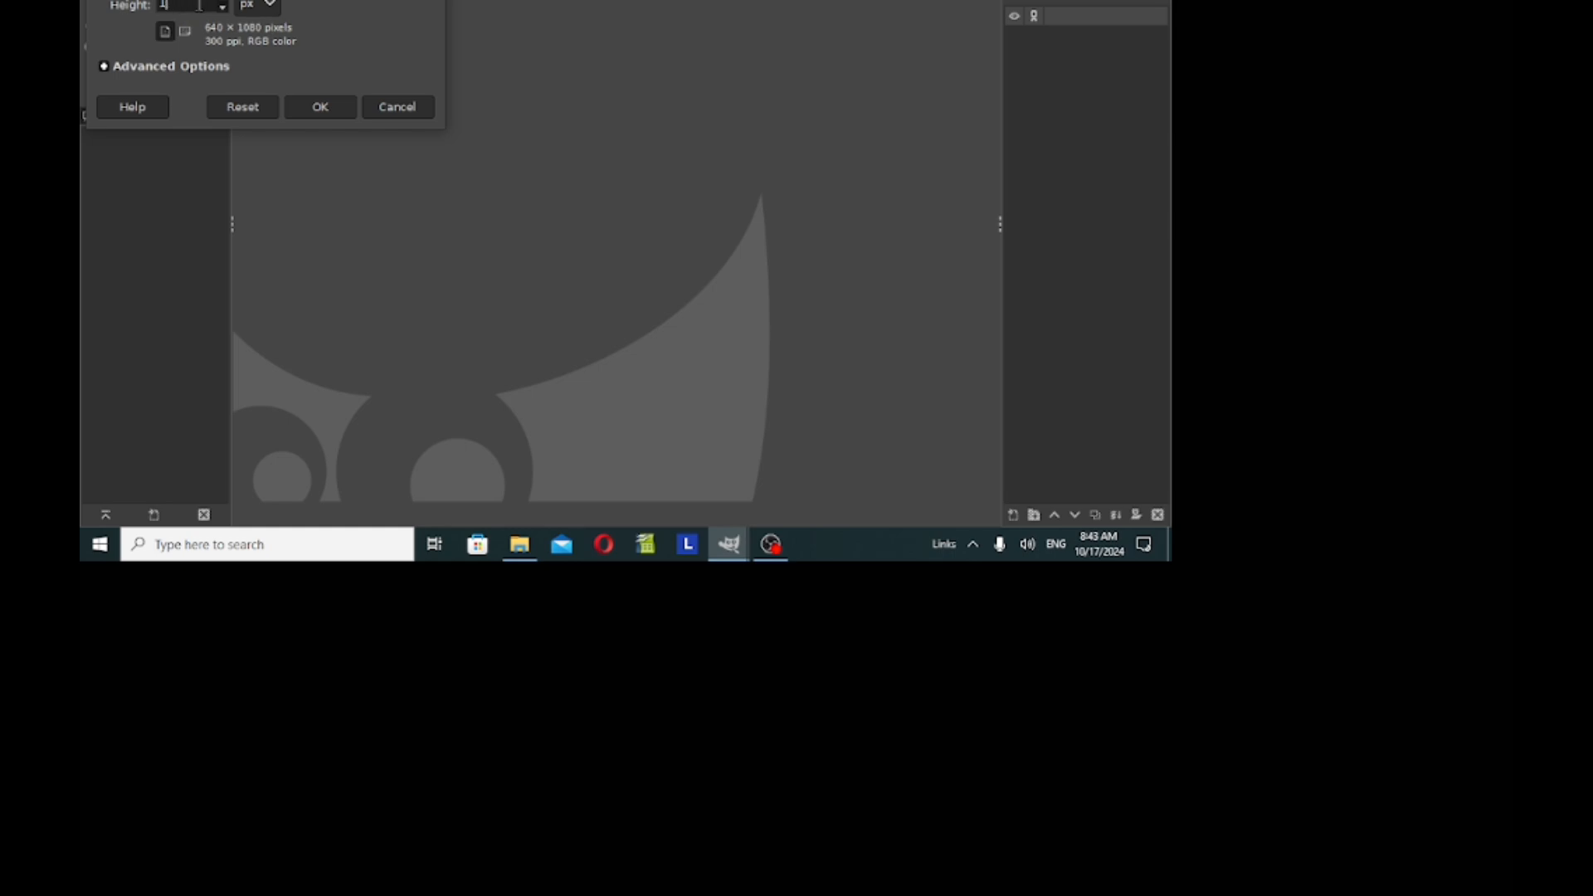
text(400)
click(313, 111)
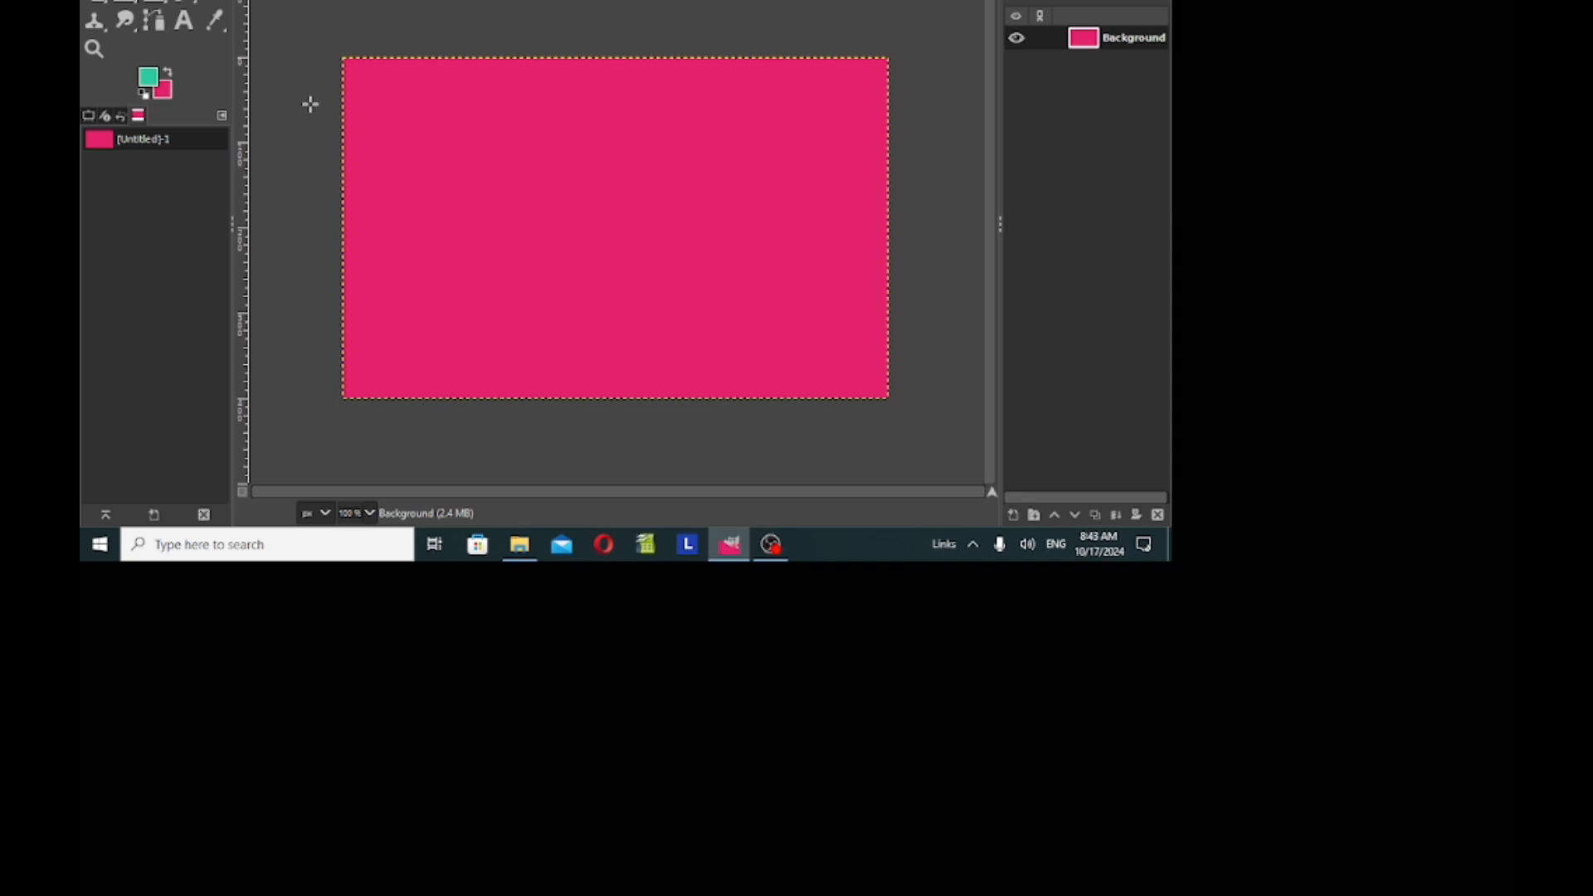
Check the HTML notation of the foreground color and the background color
click(150, 80)
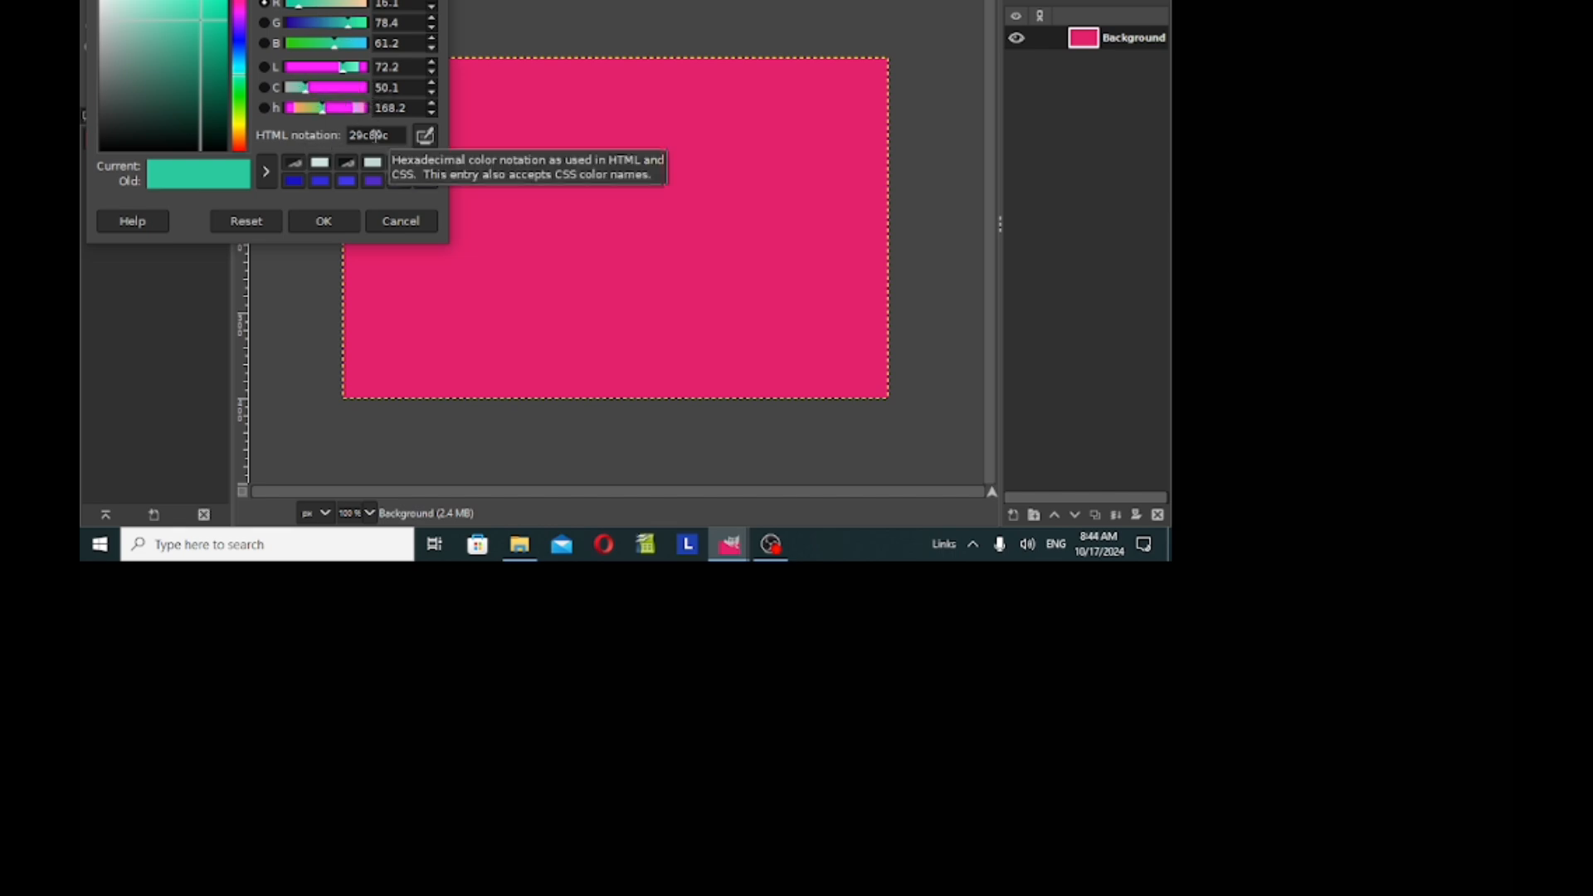
click(395, 135)
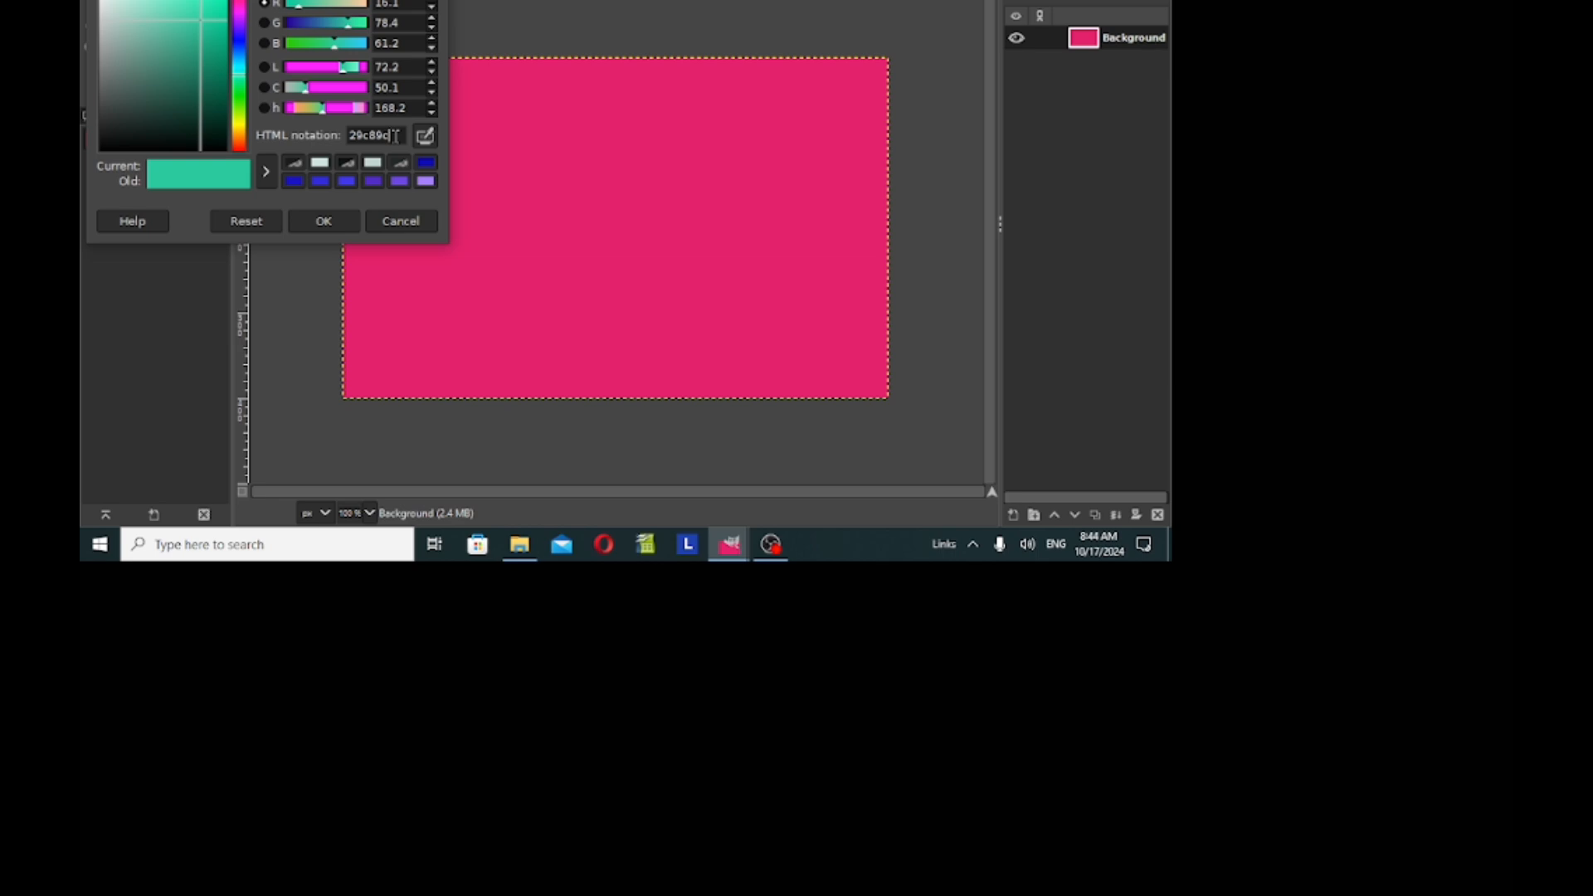
click(324, 221)
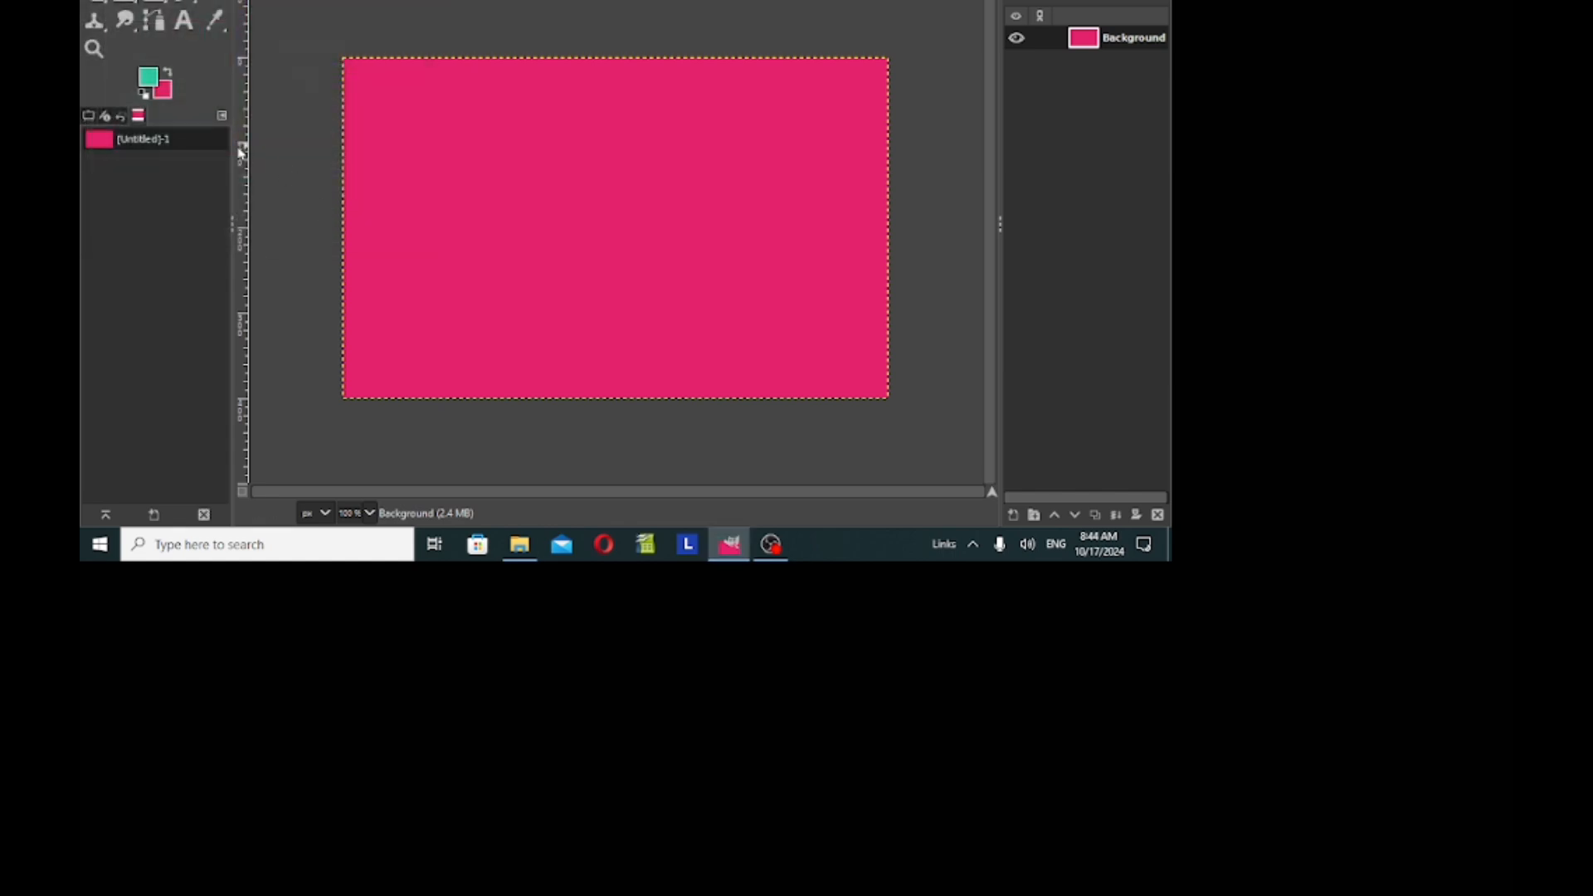
click(169, 97)
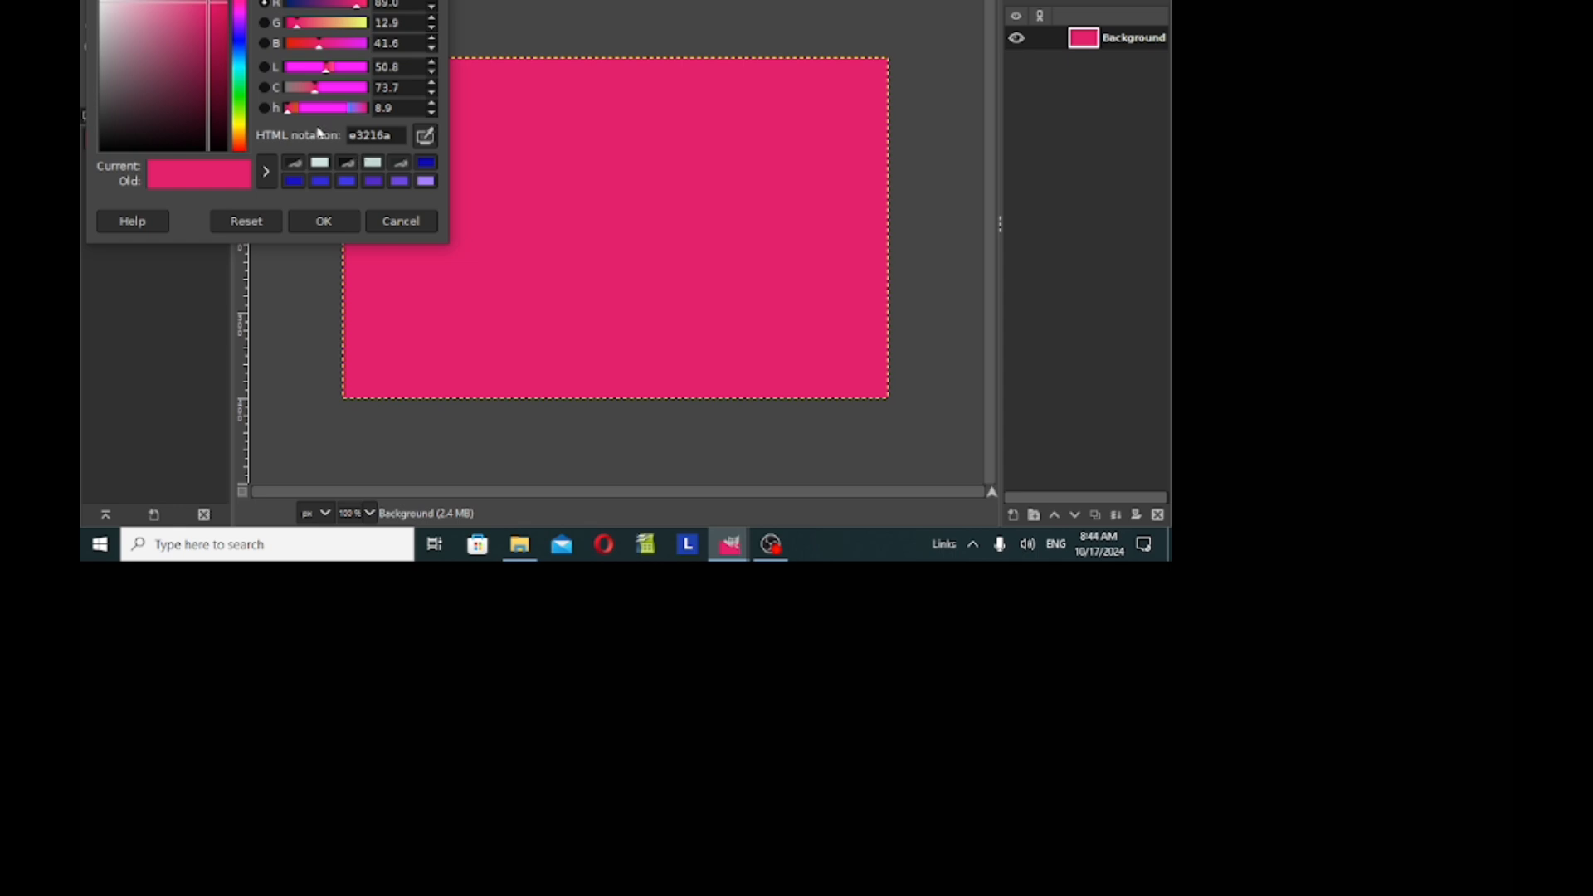
click(322, 223)
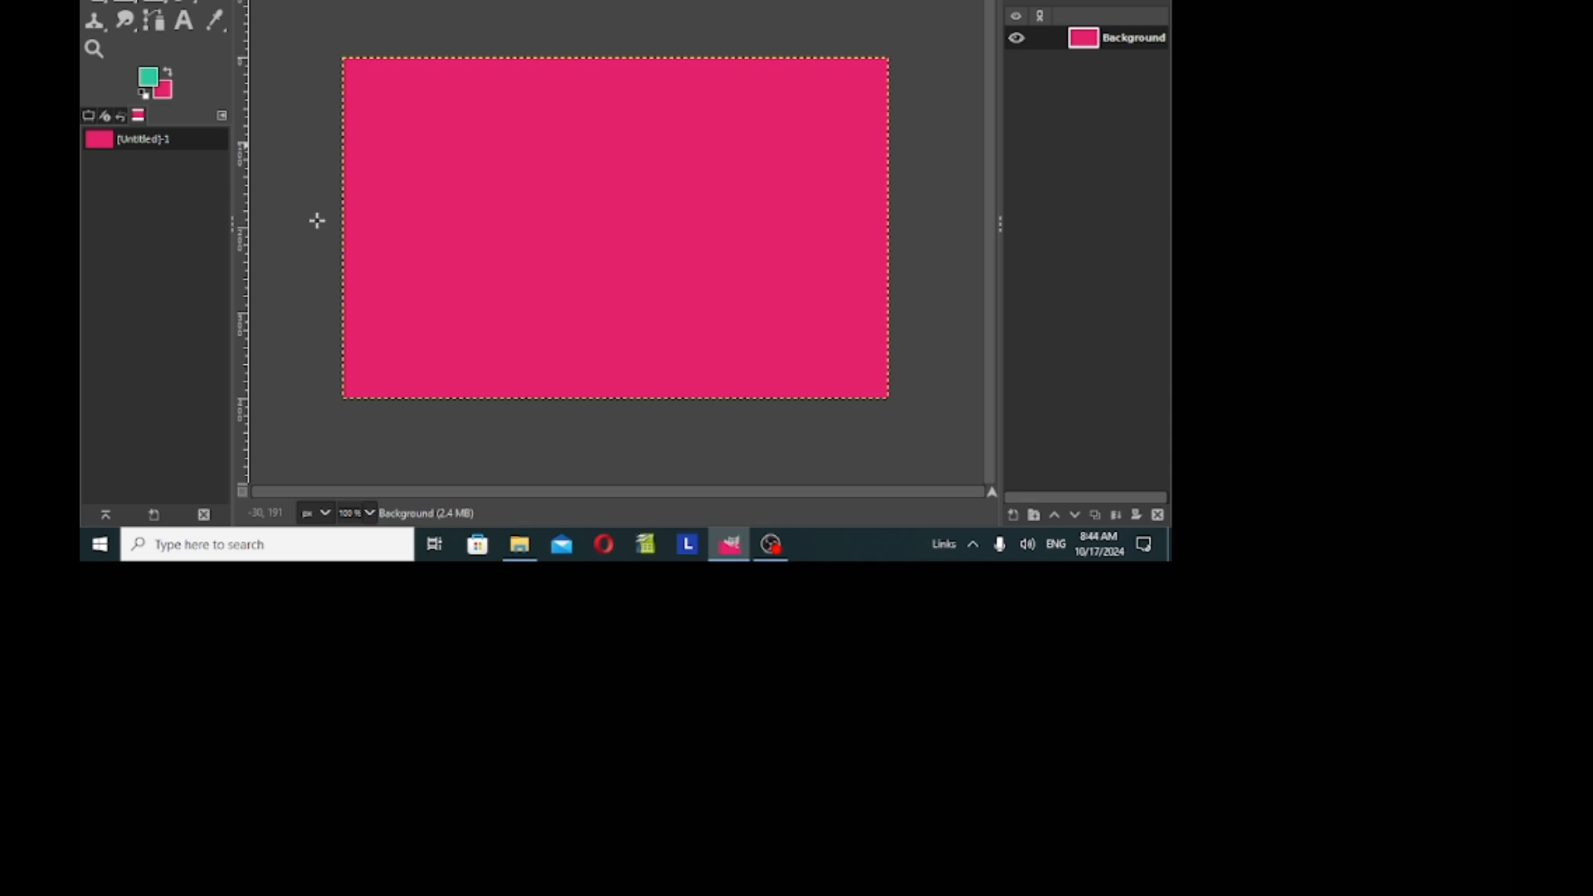
Fill the canvas with a foreground-to-background gradient running diagonally from about (42, 60) to about (503, 279) px
click(154, 3)
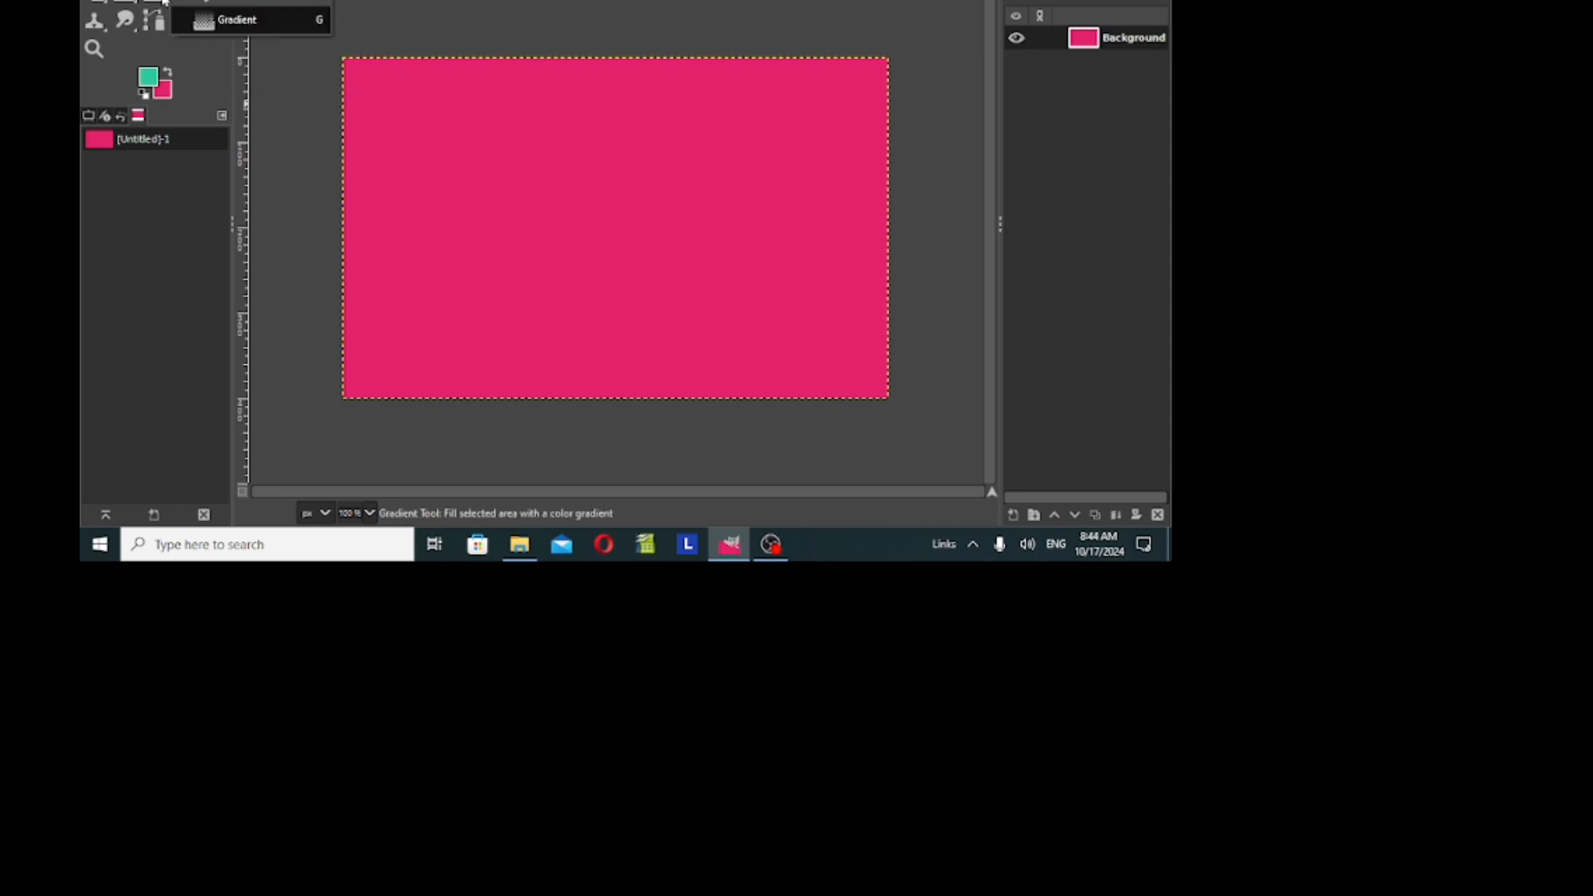
click(222, 20)
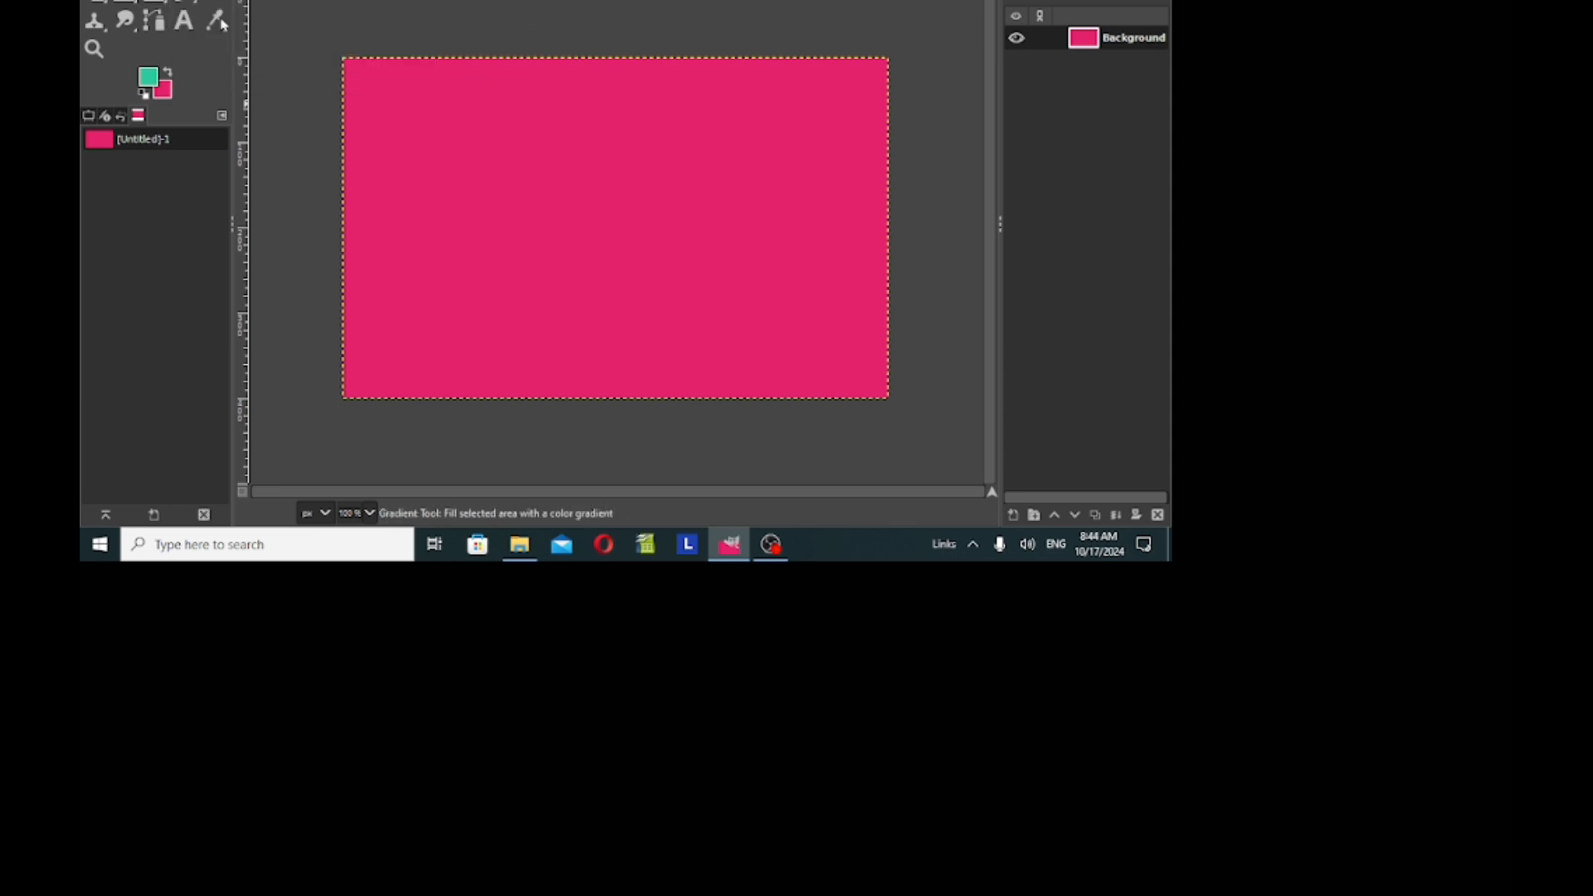
click(378, 109)
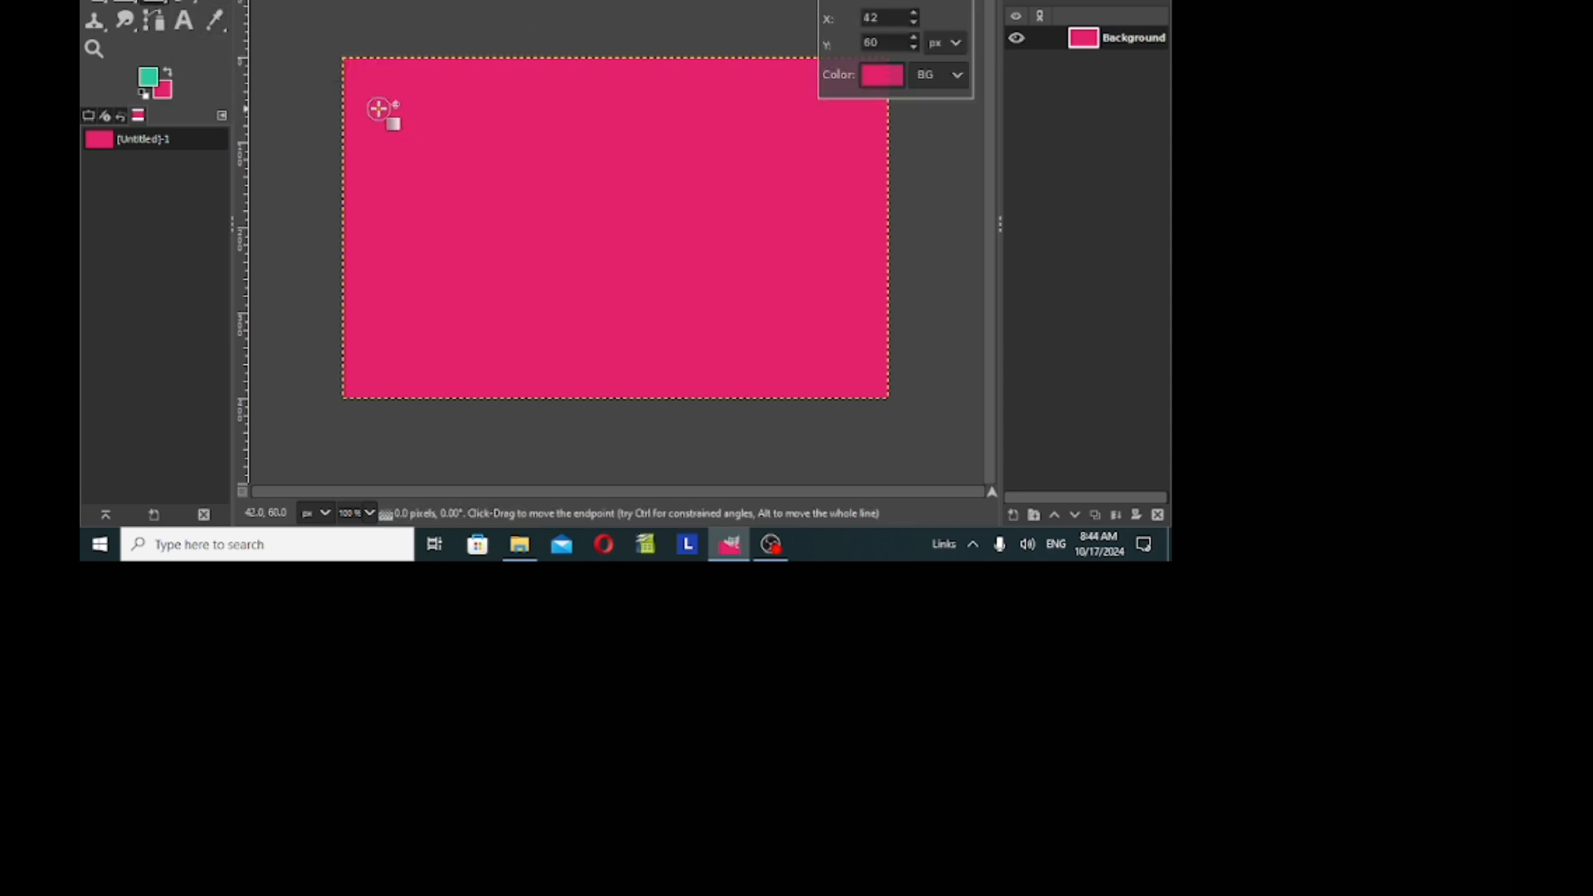
drag(378, 109, 772, 296)
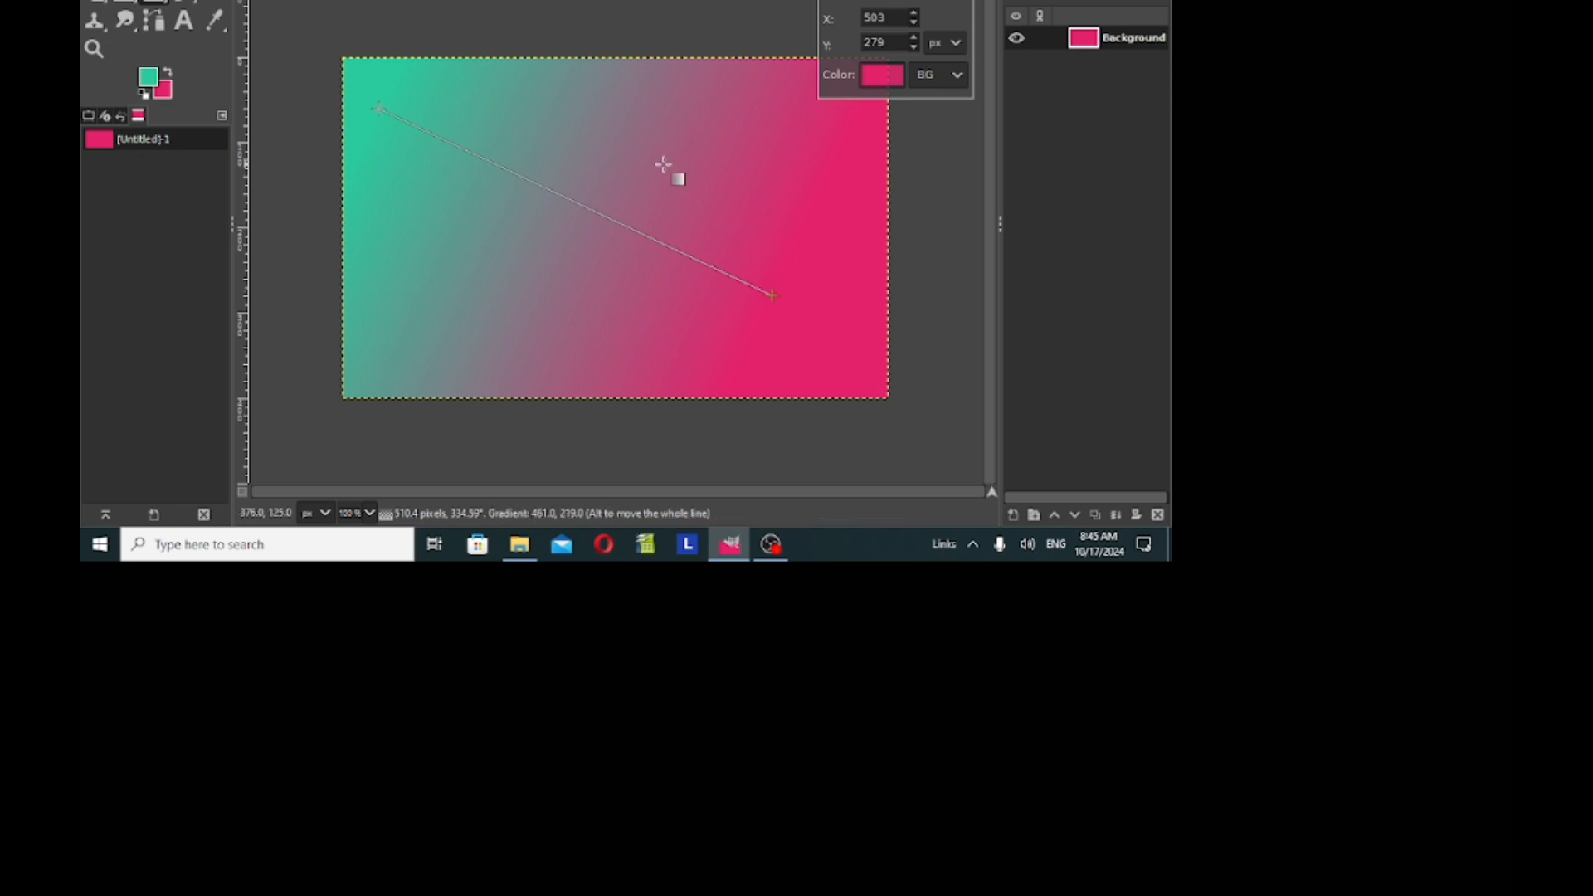
click(437, 23)
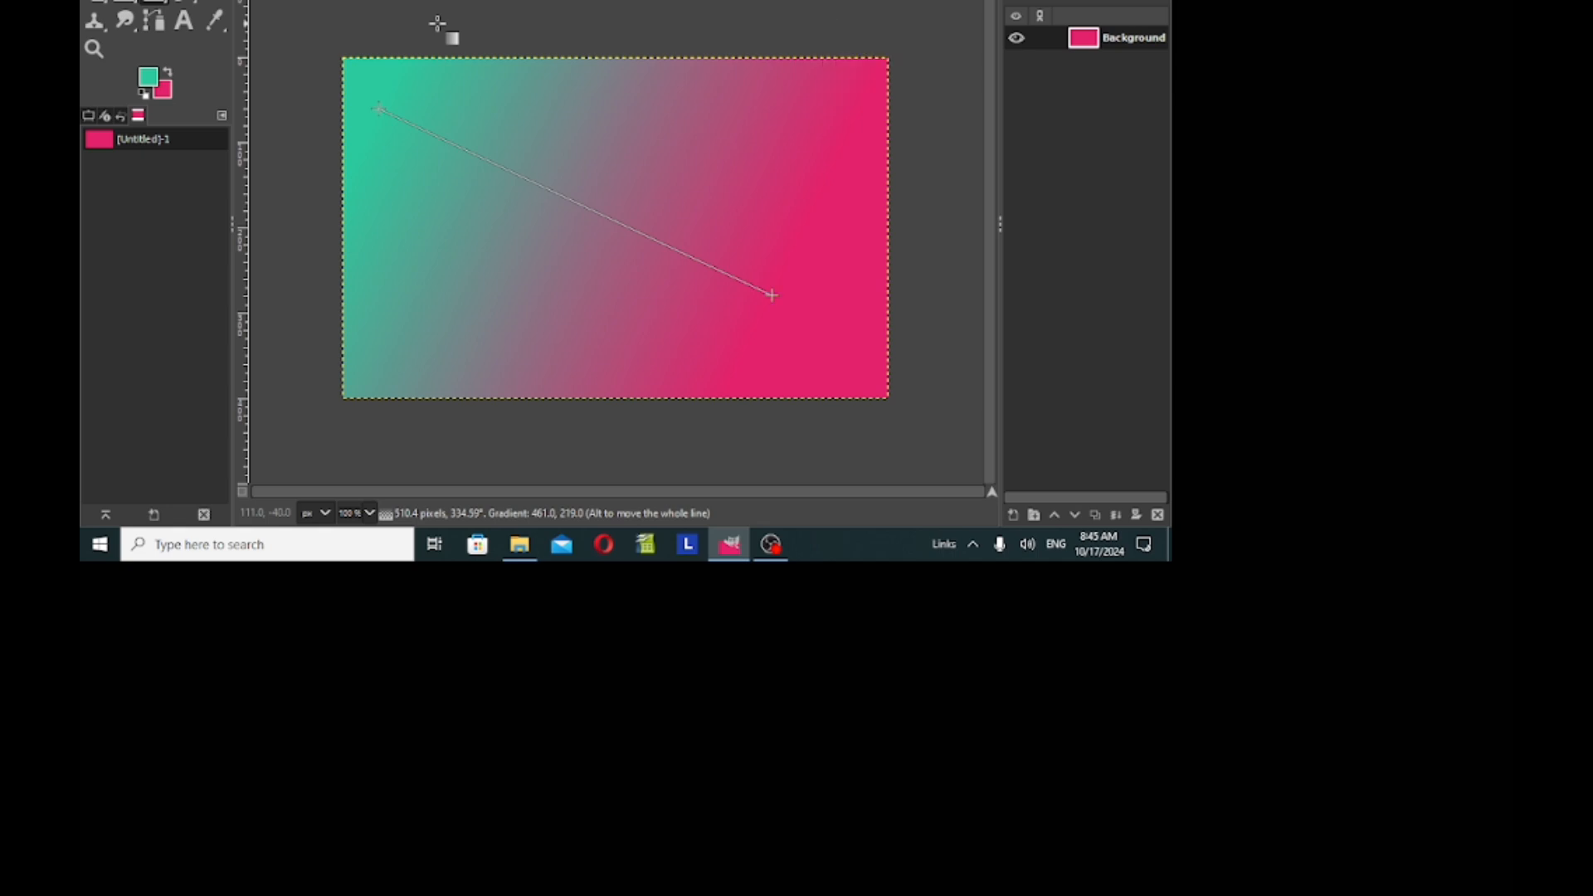
Draw a text box across the upper middle of the canvas and set its font to Gill Sans Ultra Bold
click(187, 22)
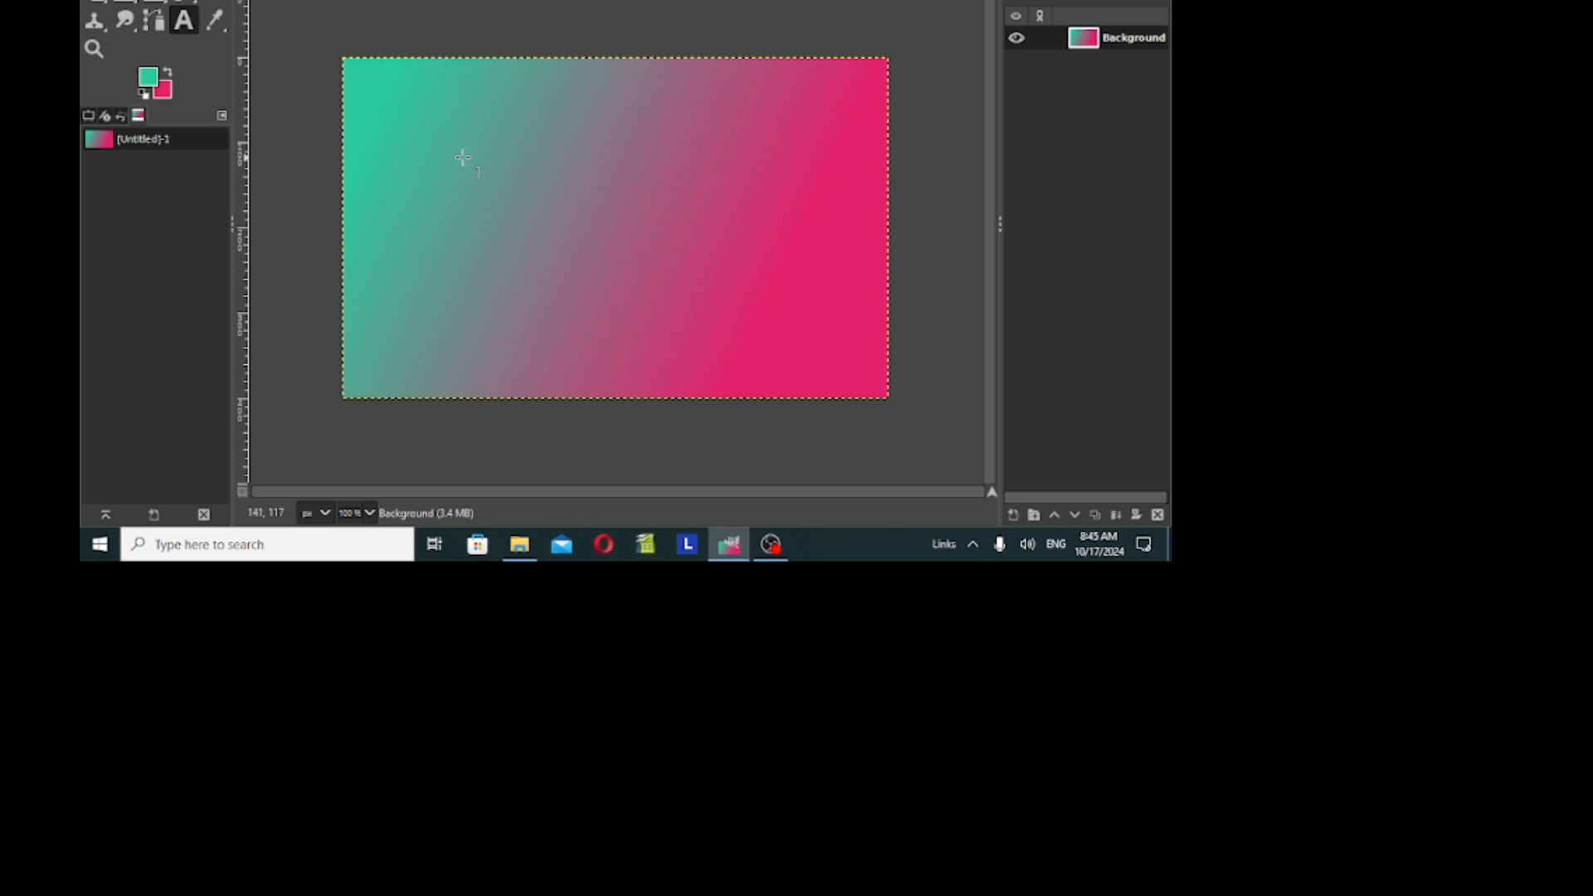
drag(463, 158, 747, 239)
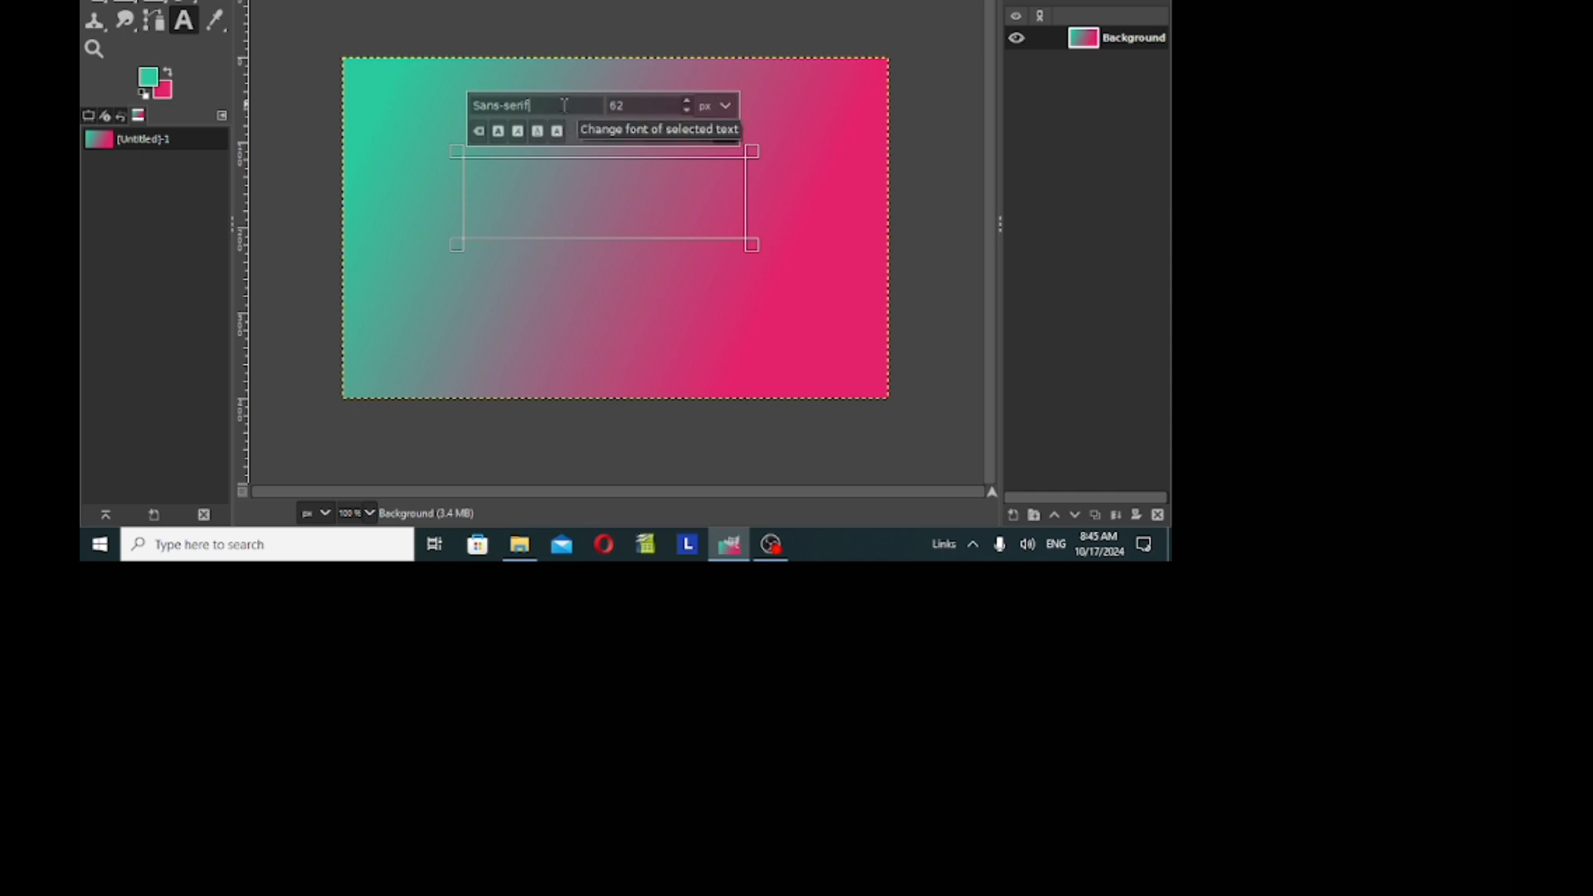
key(BackSpace)
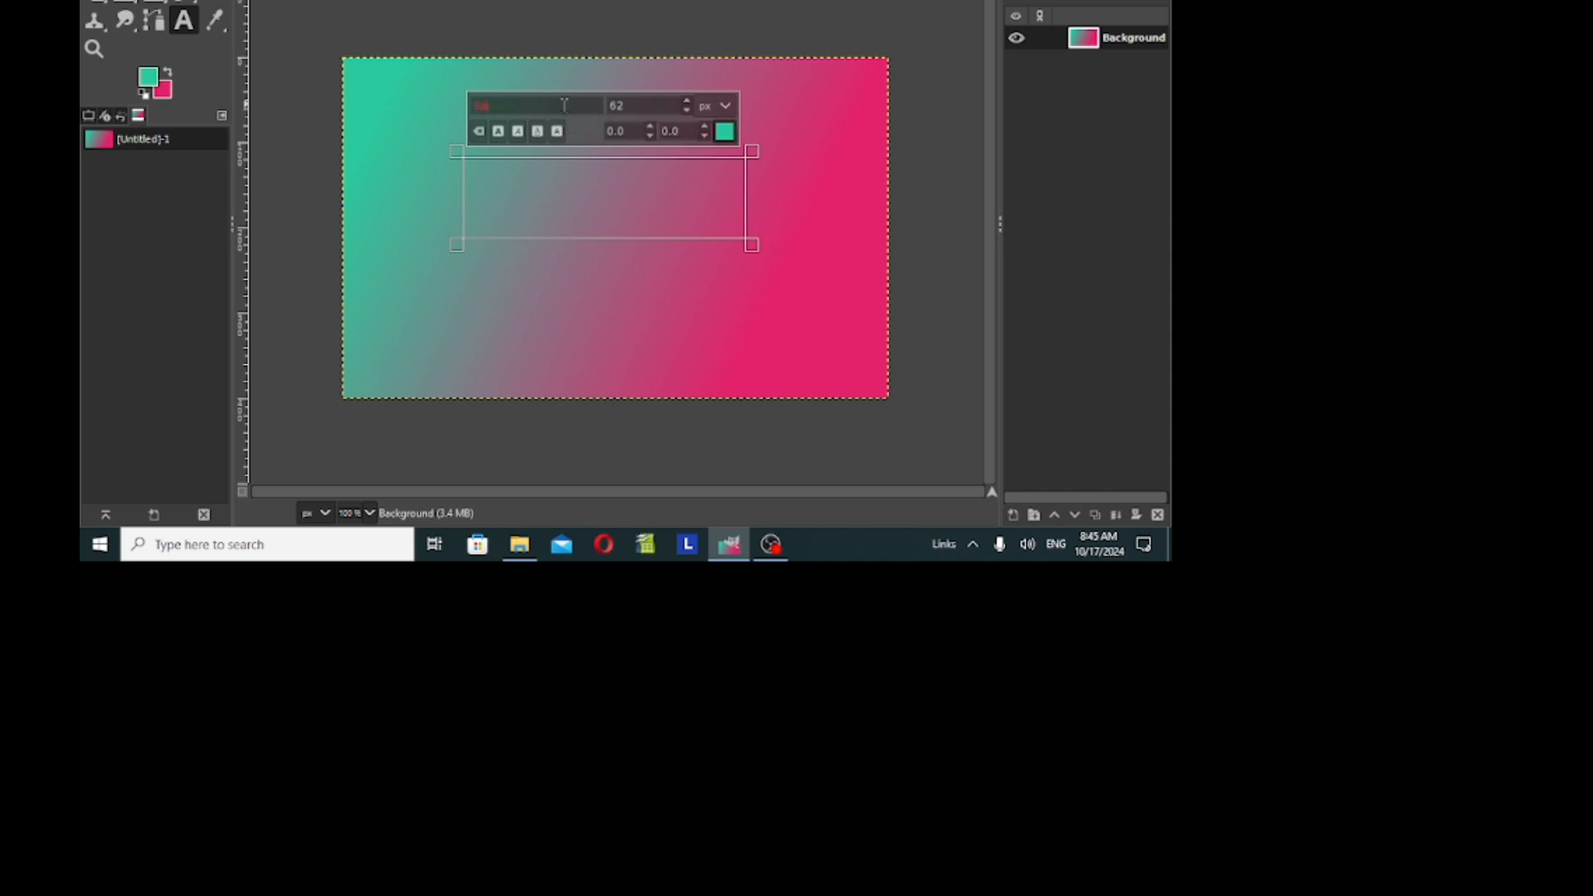
key(BackSpace)
key(BackSpace)
text(Gil)
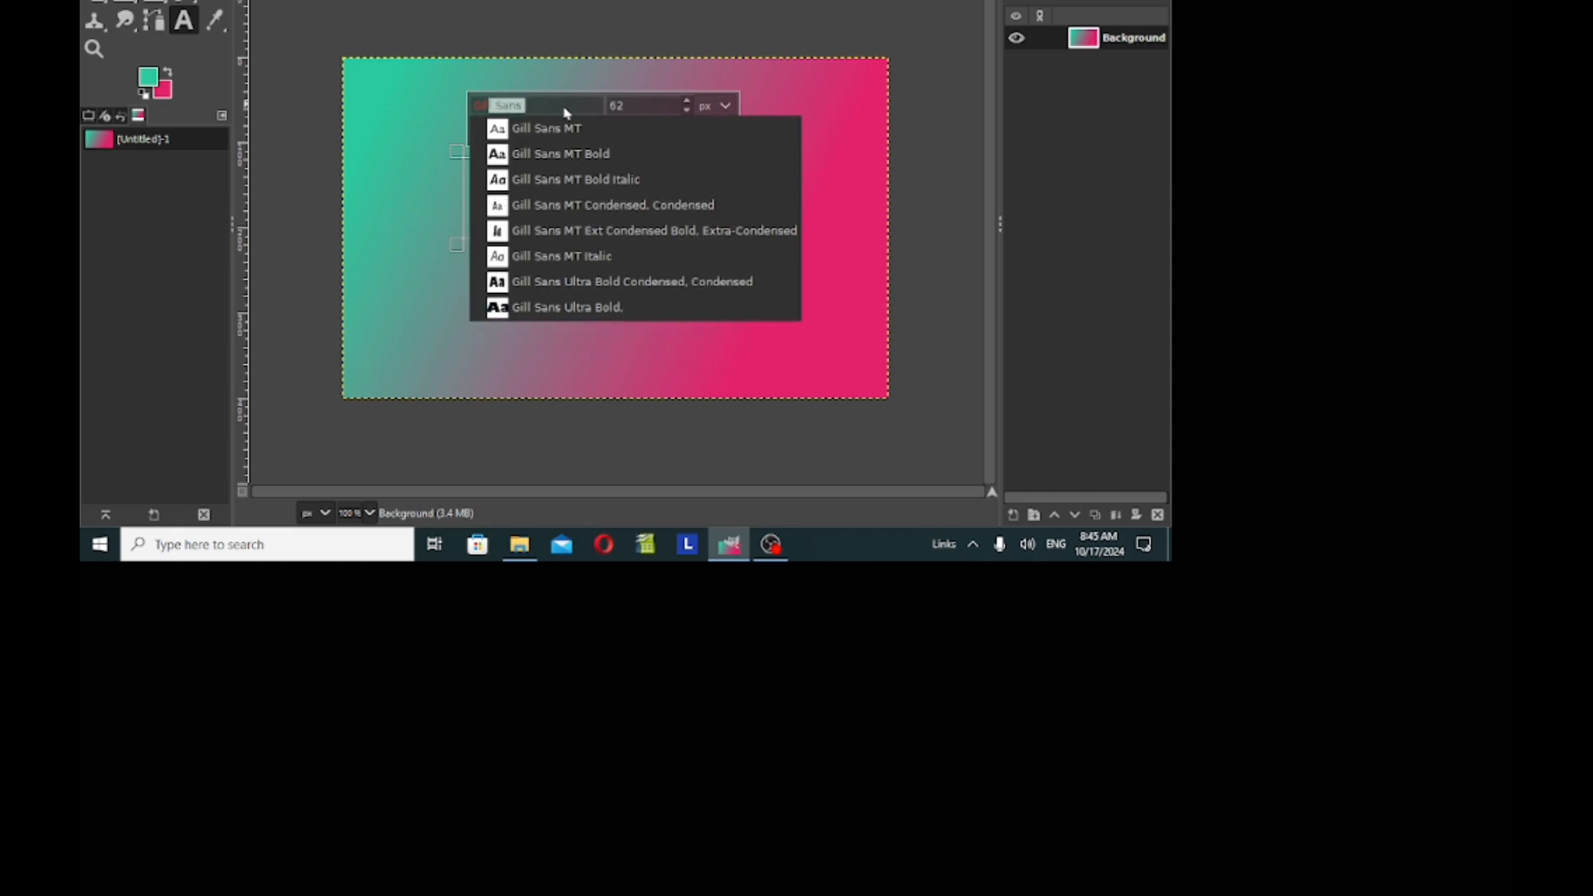
text(l)
click(534, 309)
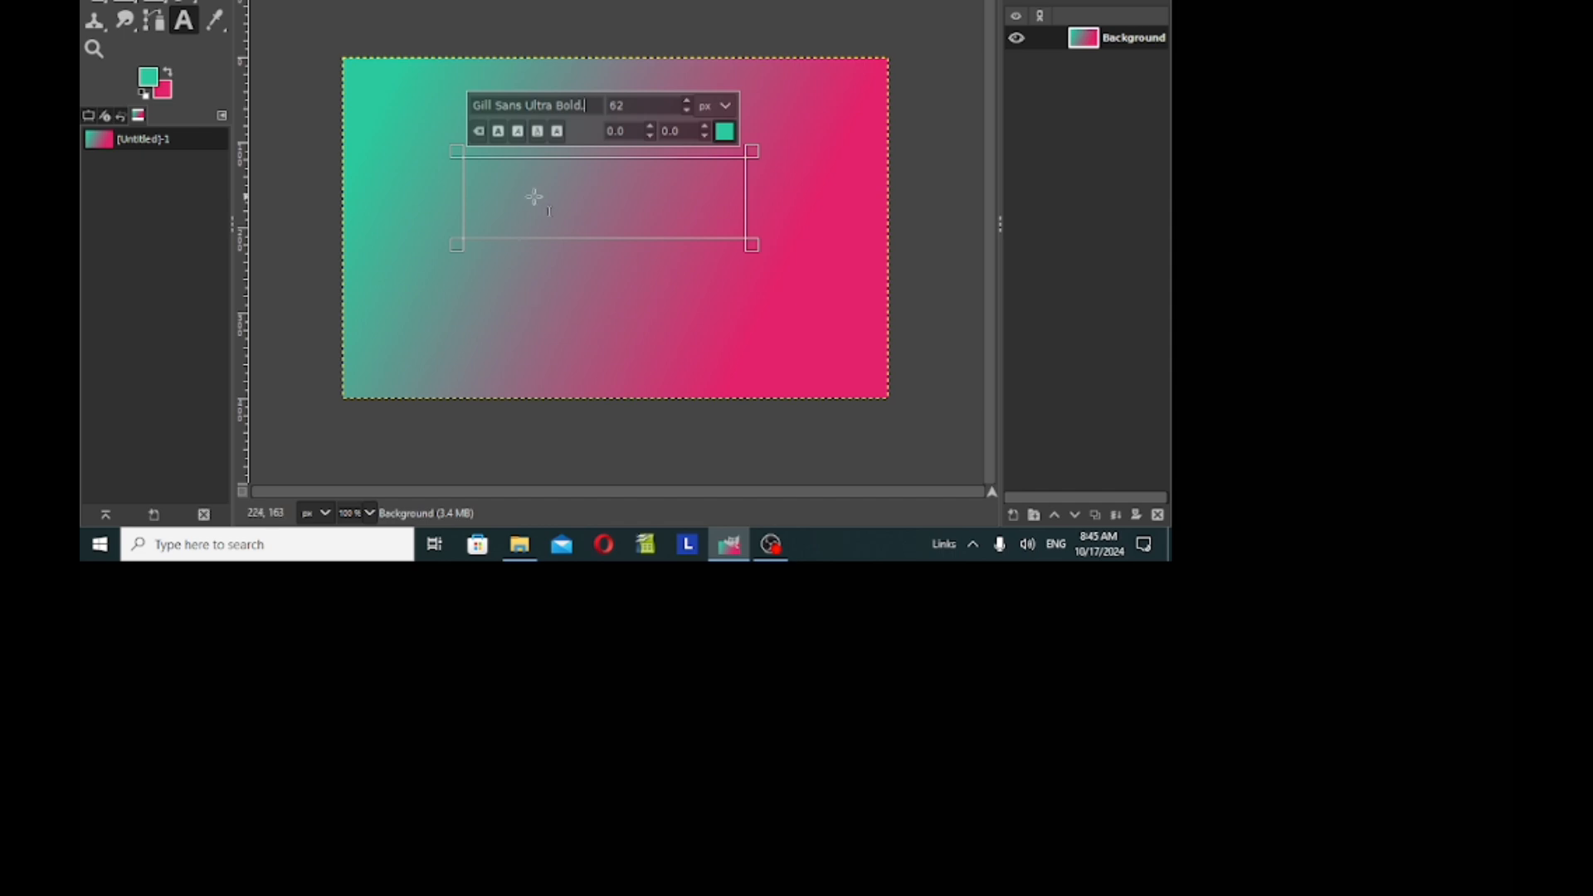
Set the text size to 72 px and the text color to near-black 0d0e0e
click(636, 107)
key(BackSpace)
key(BackSpace)
text(72)
click(722, 132)
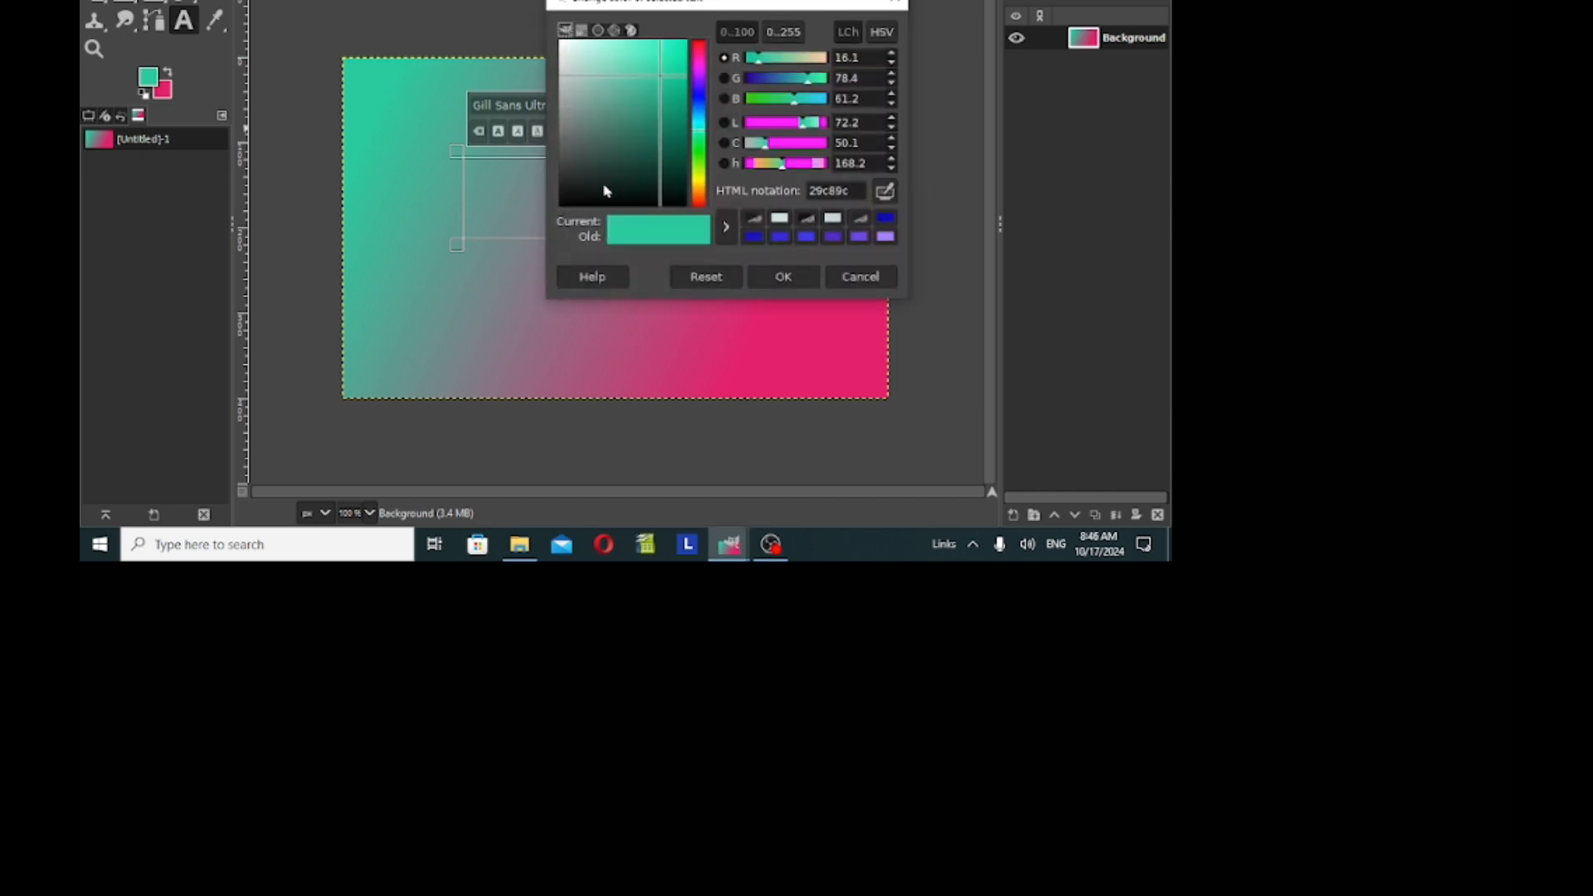
click(569, 203)
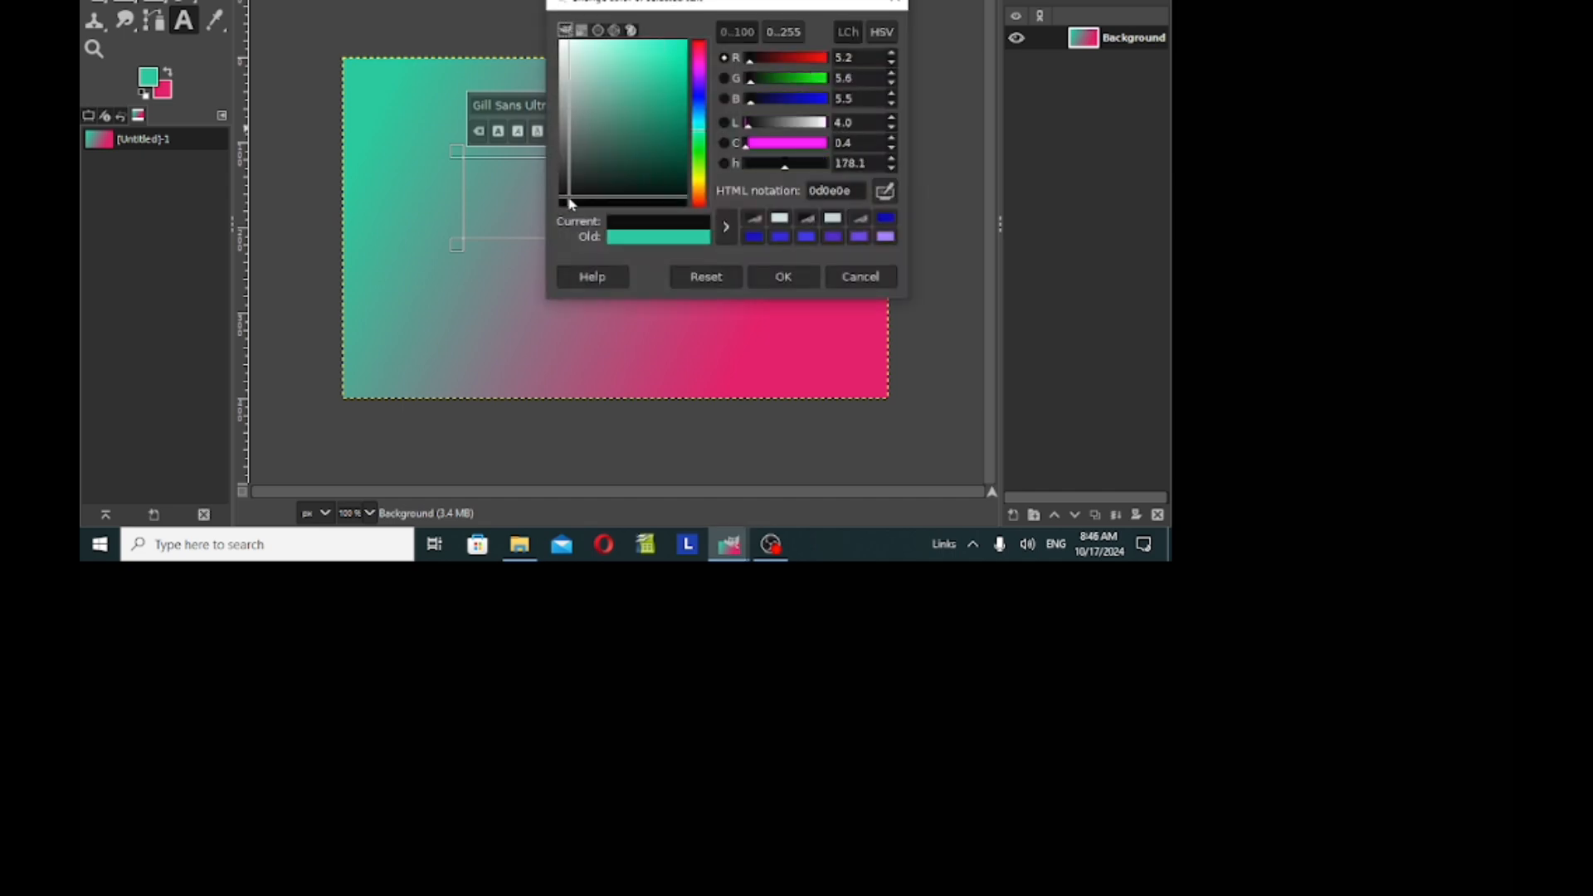
click(785, 278)
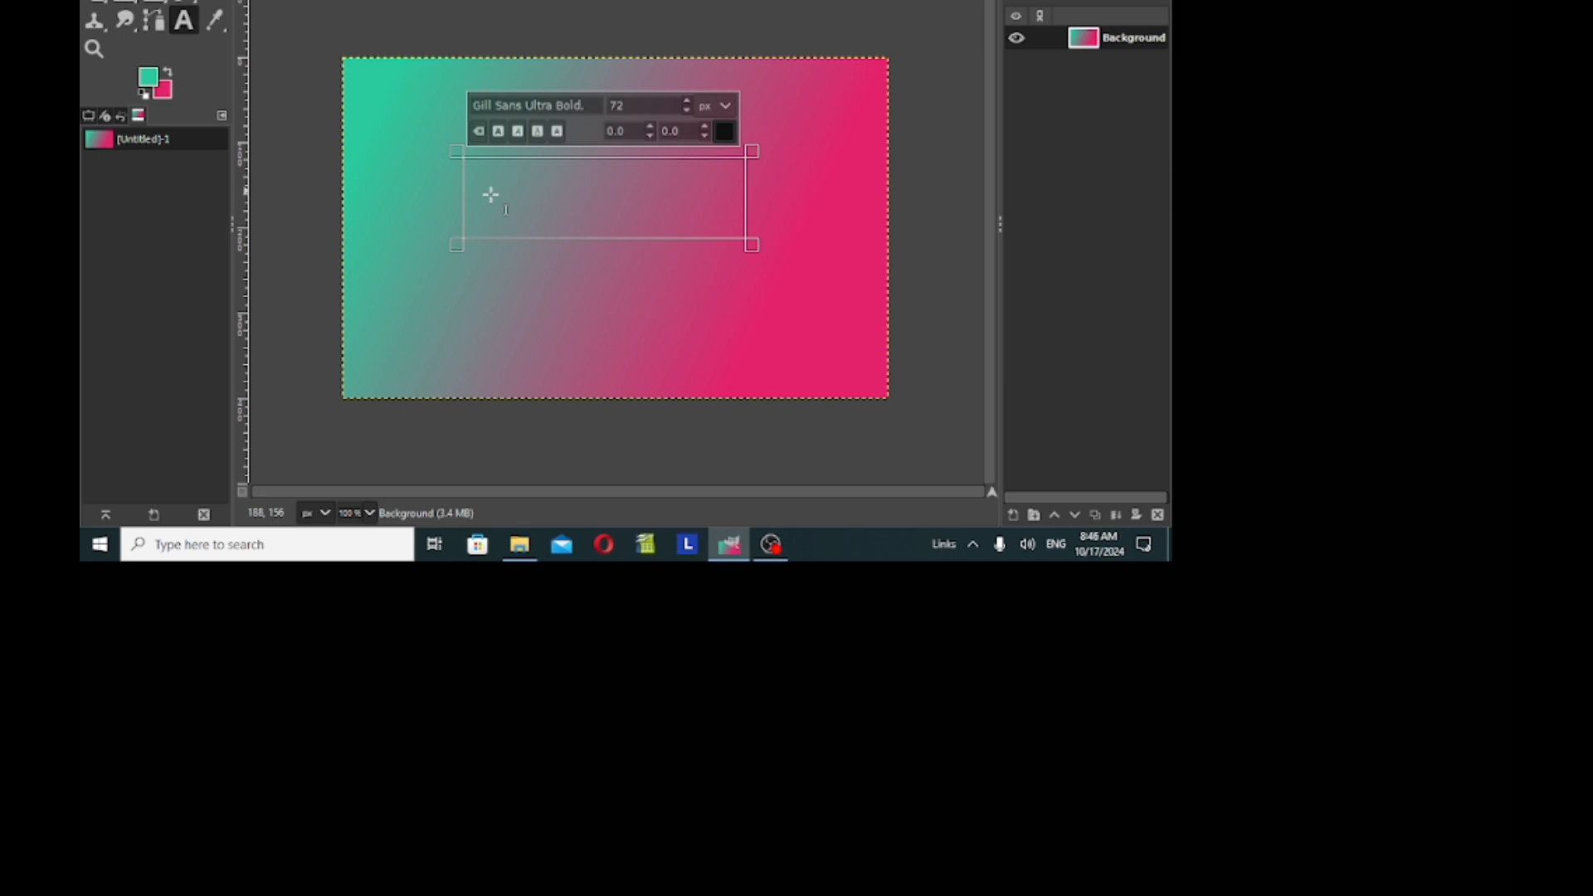
text(N)
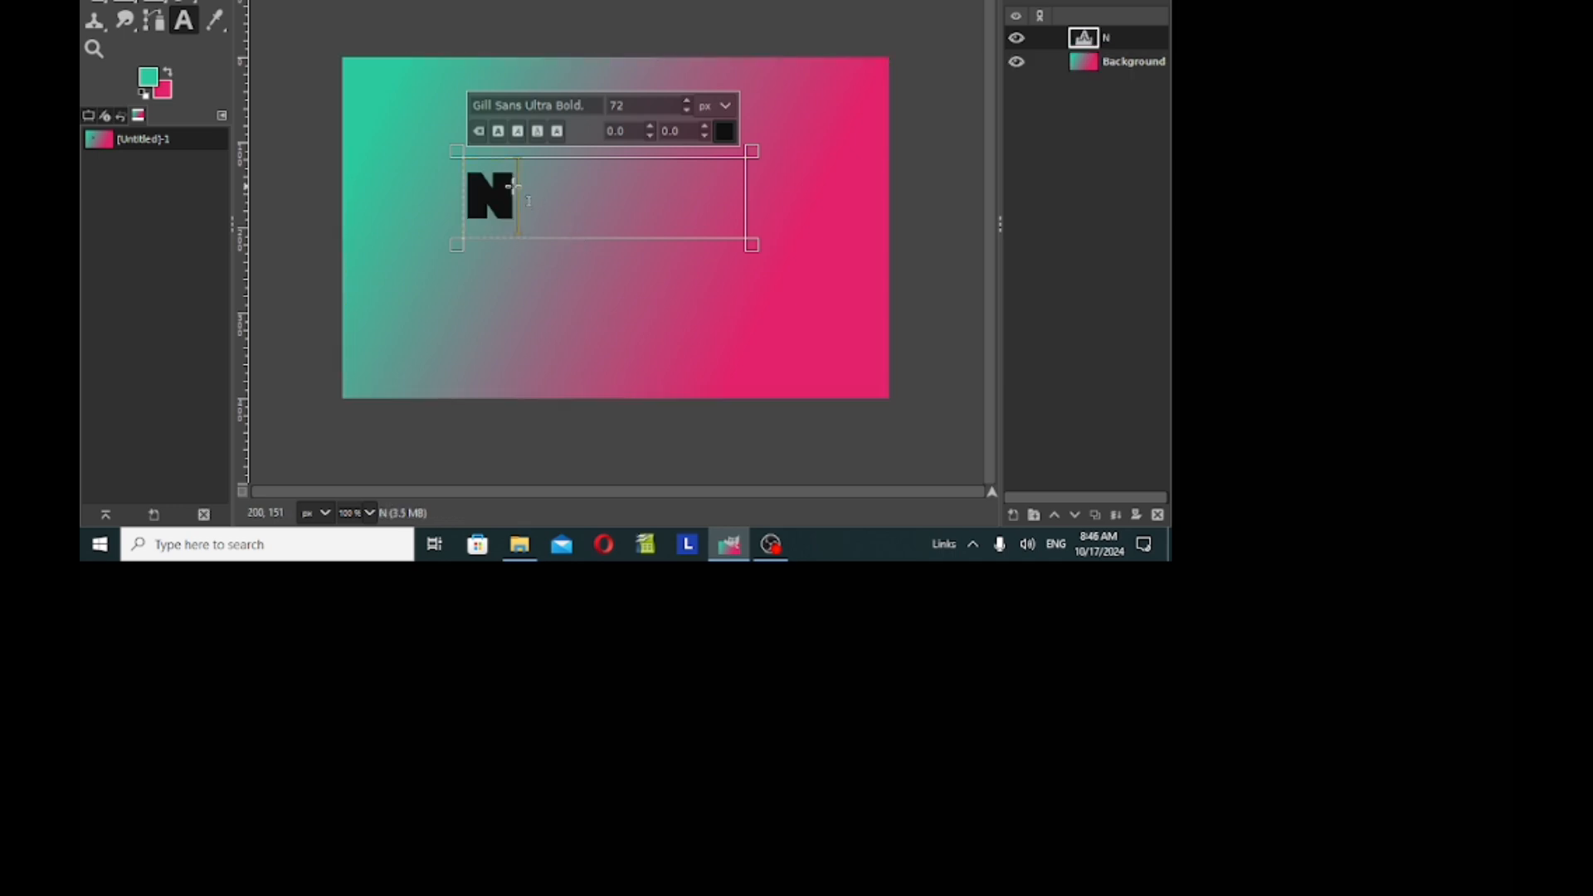
key(ctrl+a)
text(a)
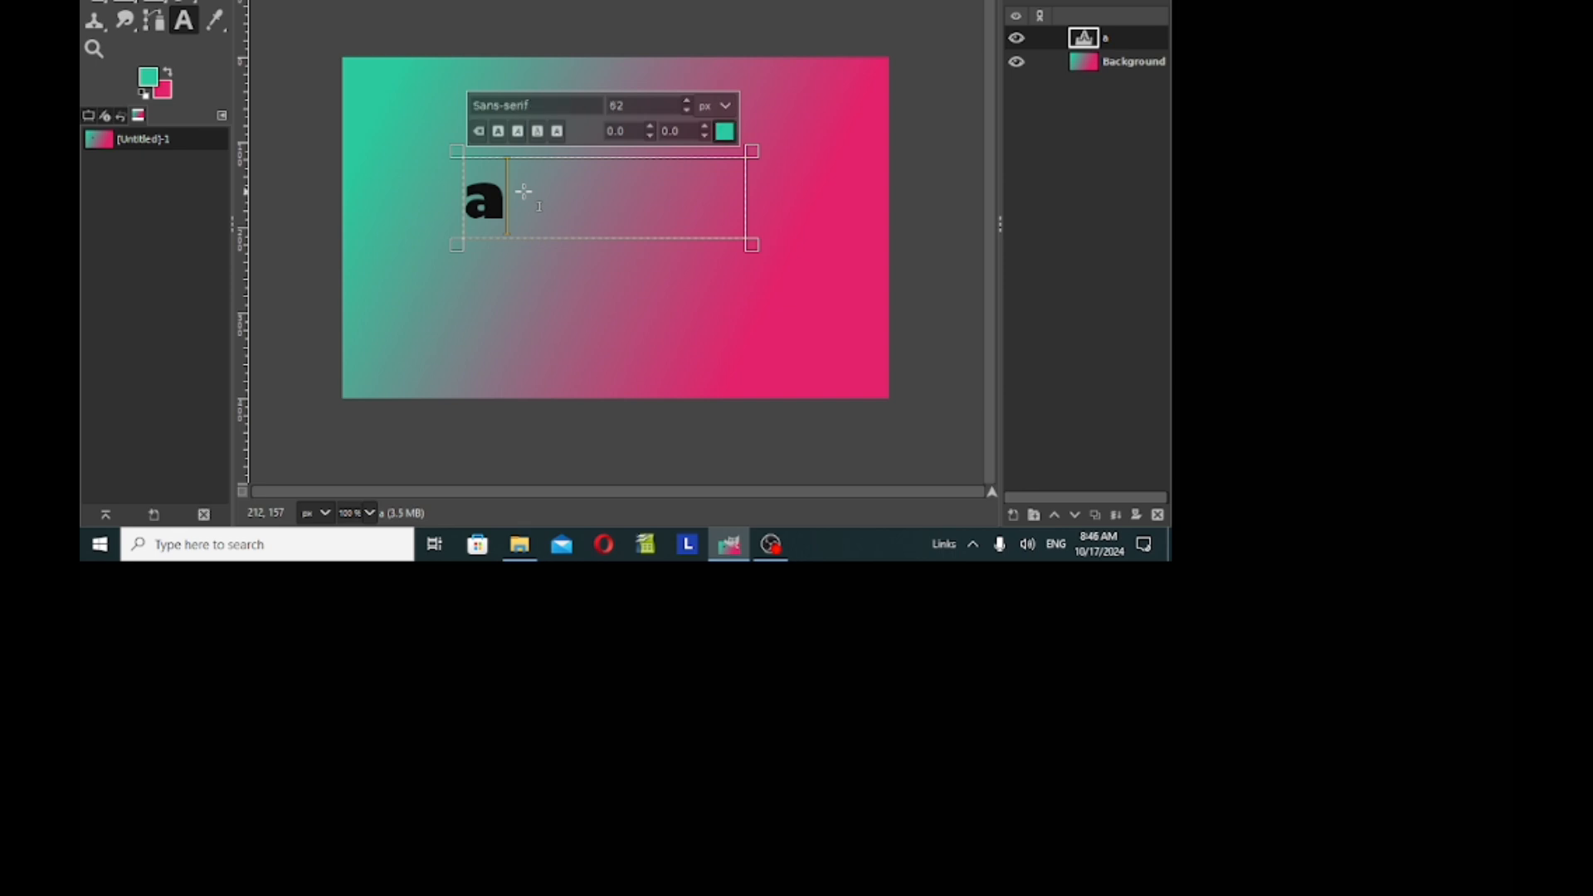
key(BackSpace)
text(N)
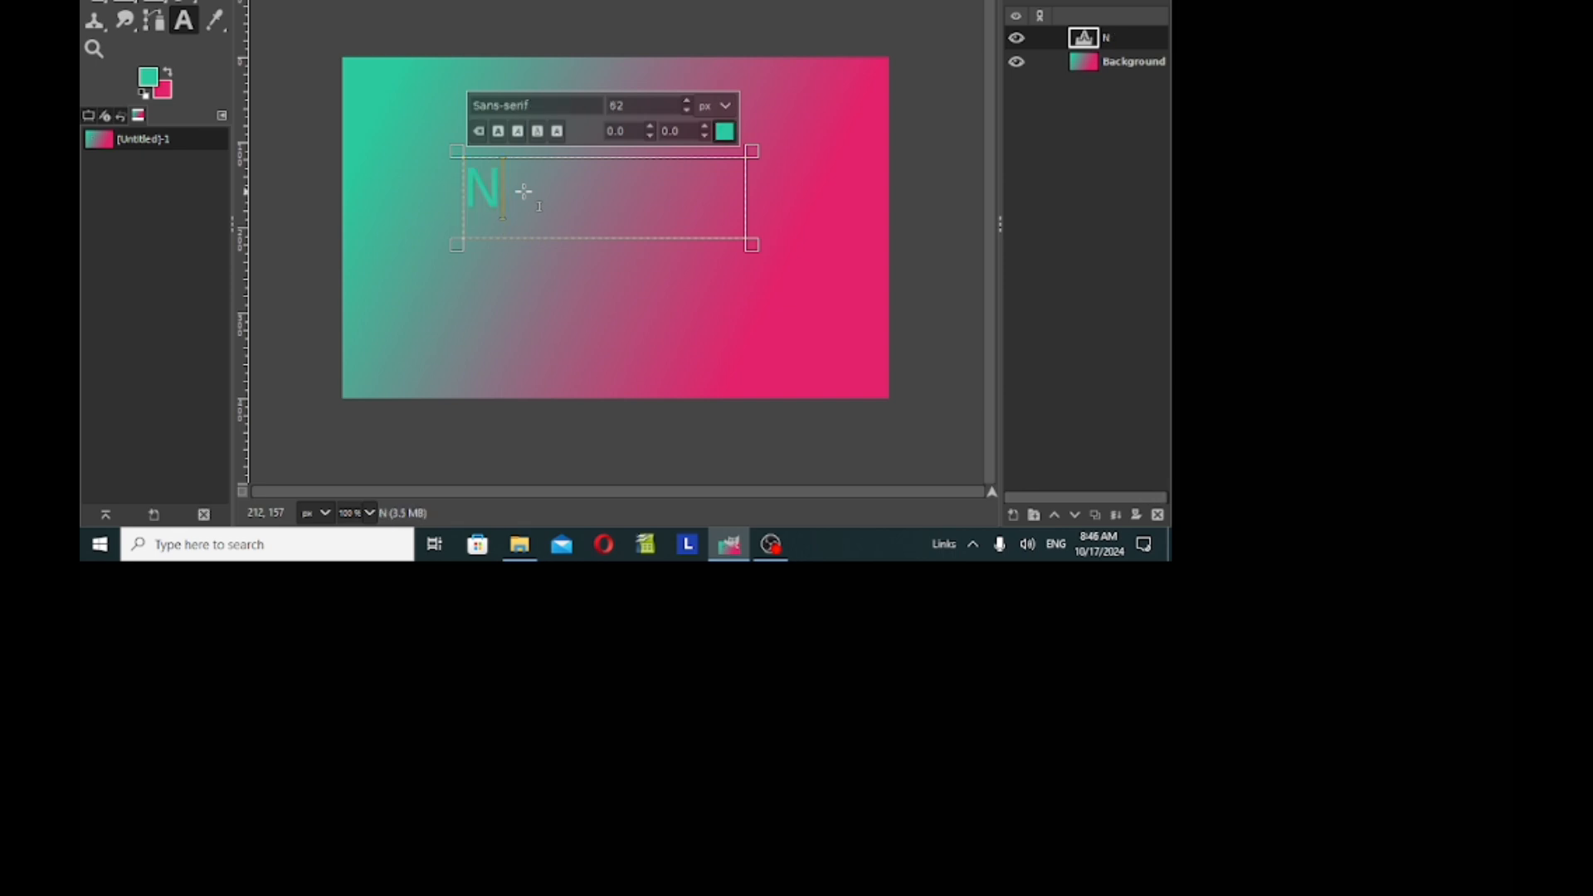
text(a)
key(BackSpace)
key(BackSpace)
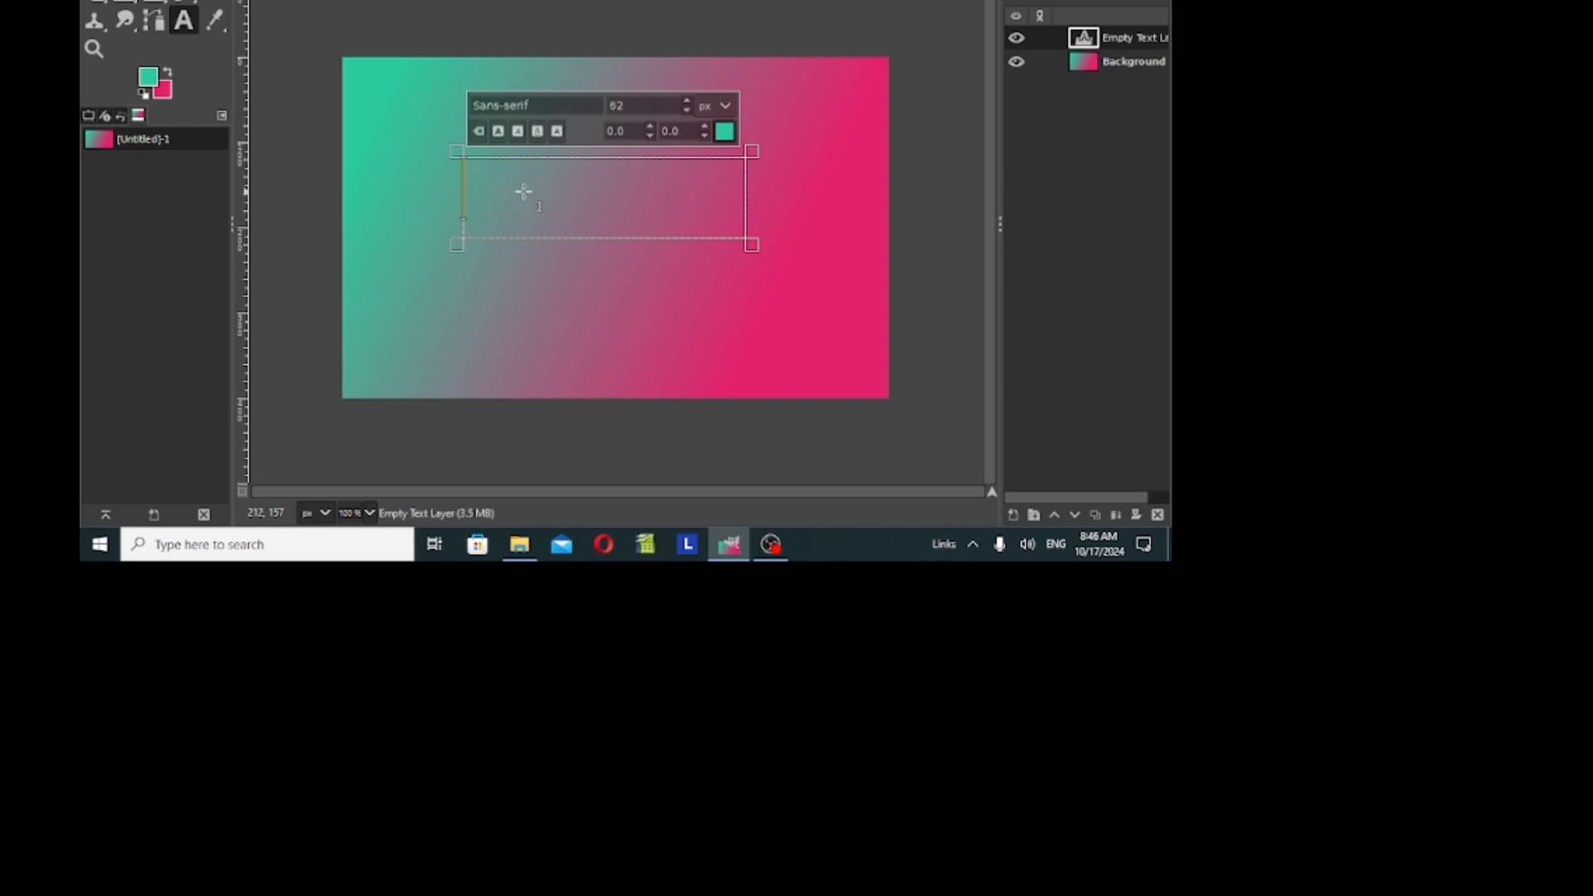
Try entering "Nat" in the text box in near-black 0e0e0e and clear it
click(724, 133)
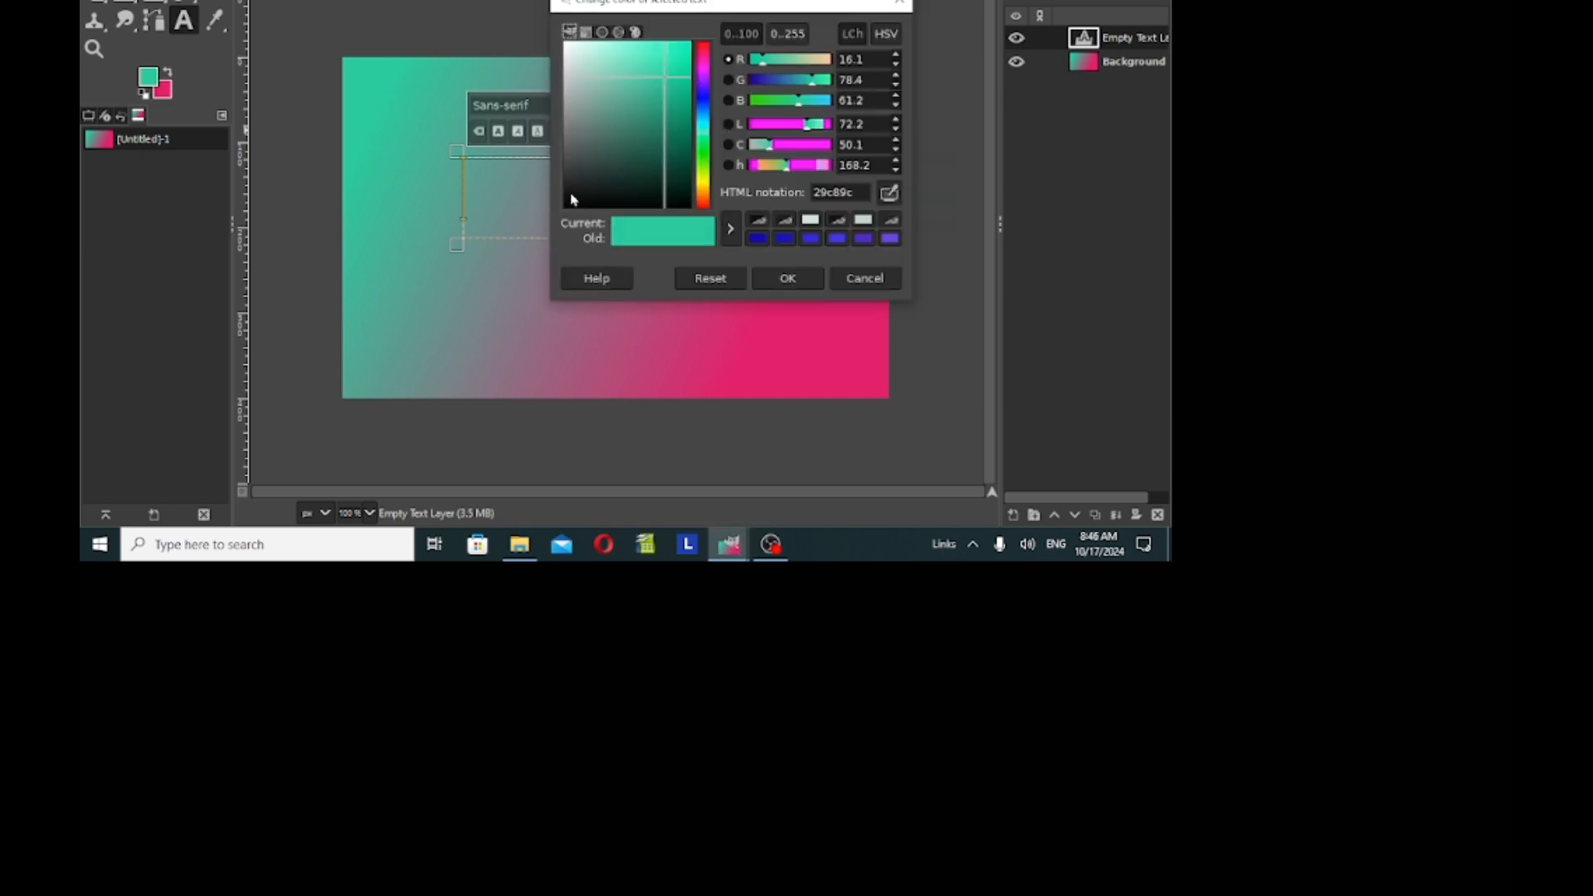
click(571, 201)
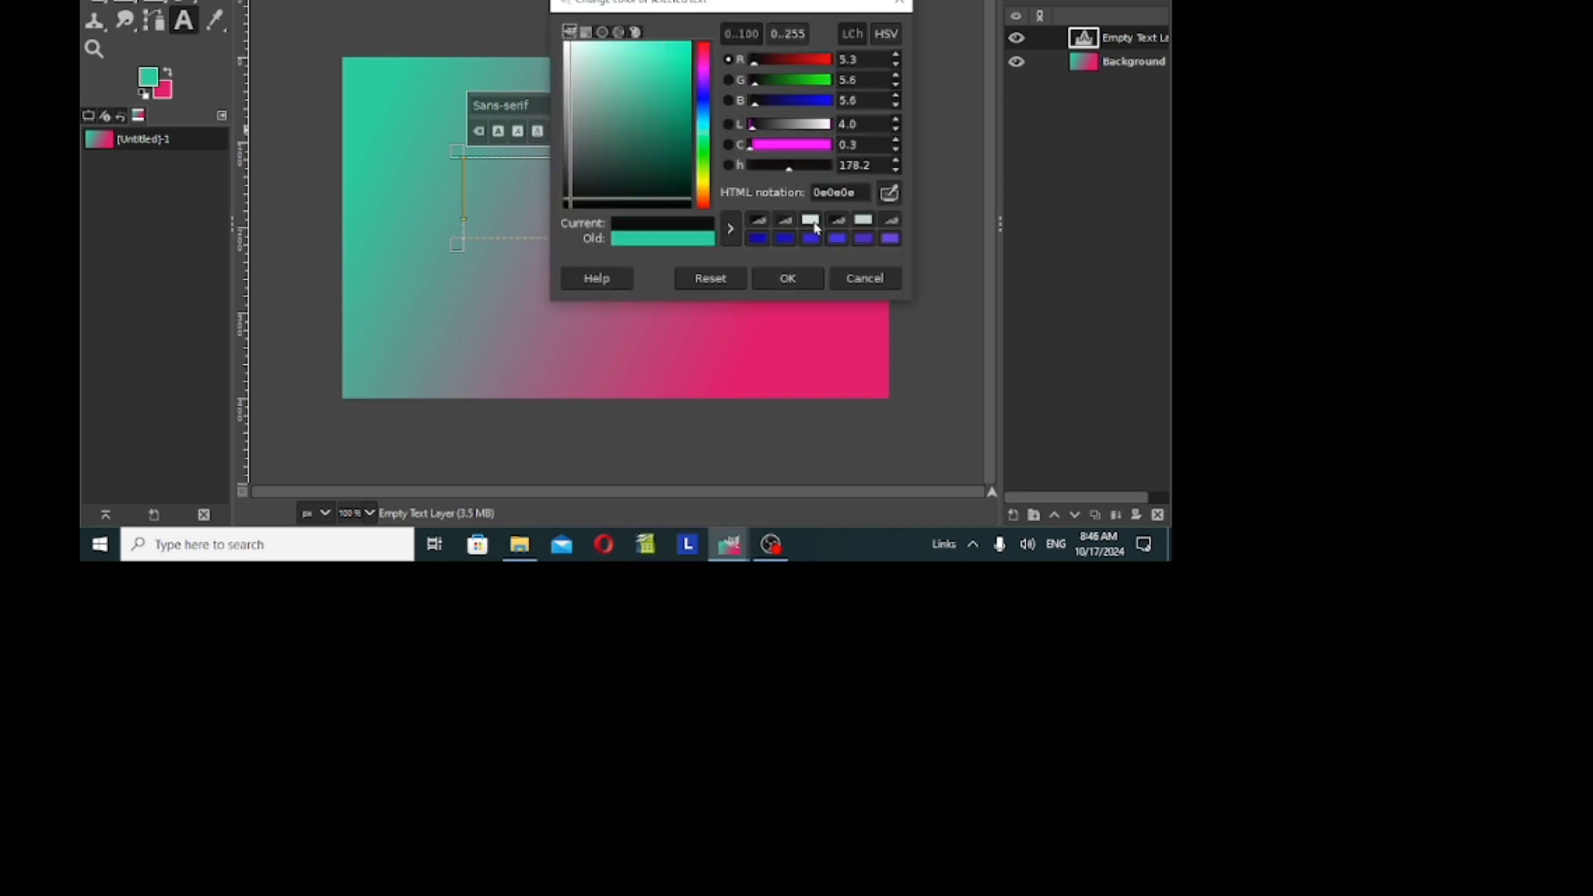
click(769, 282)
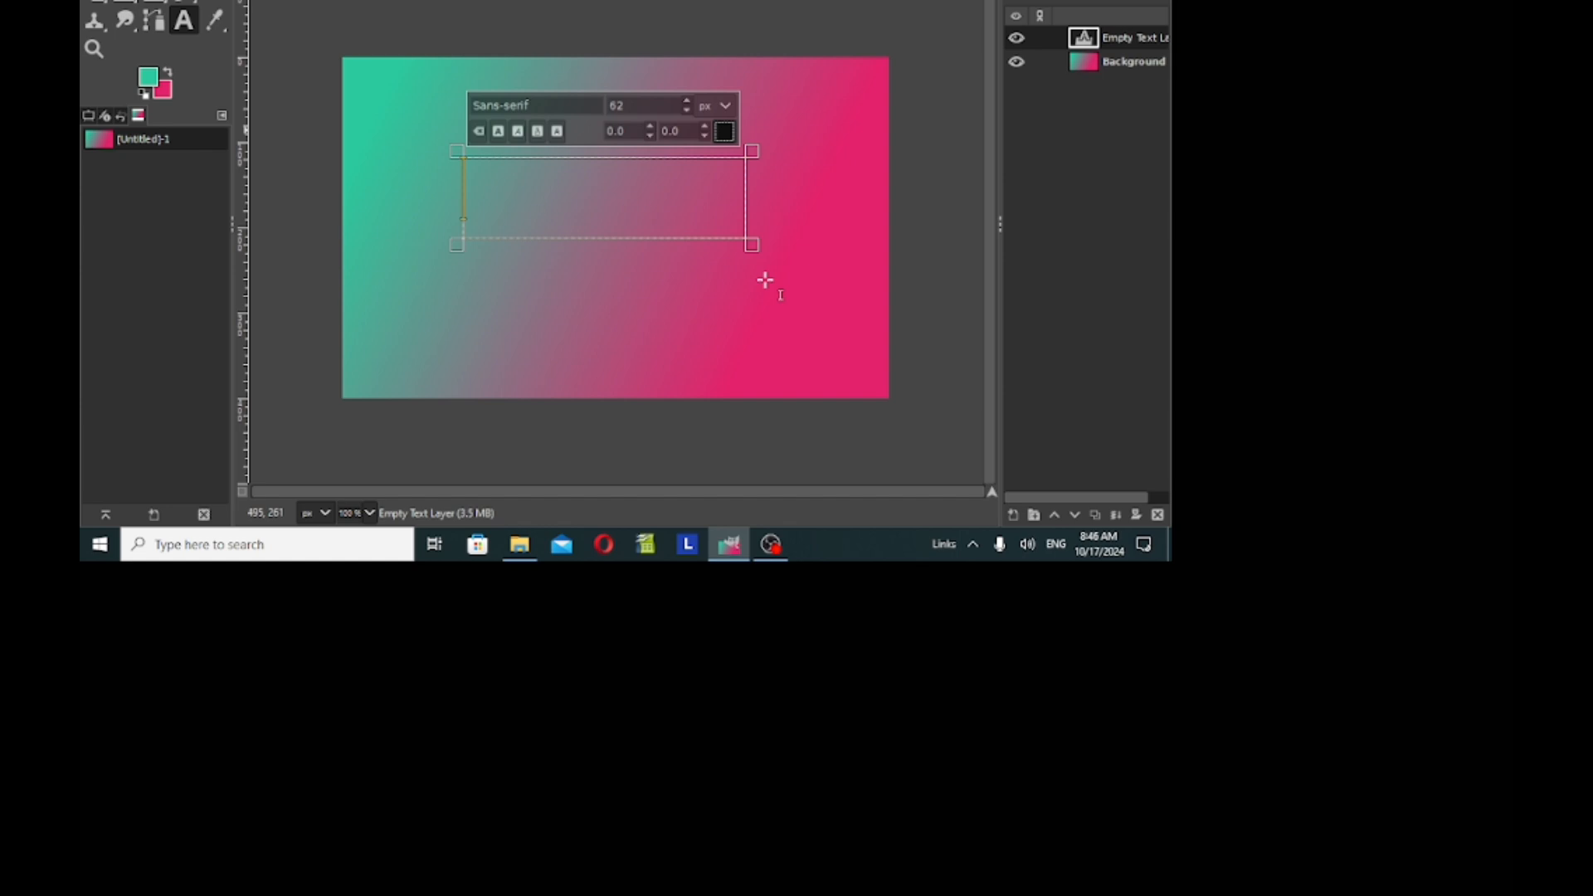
text(N)
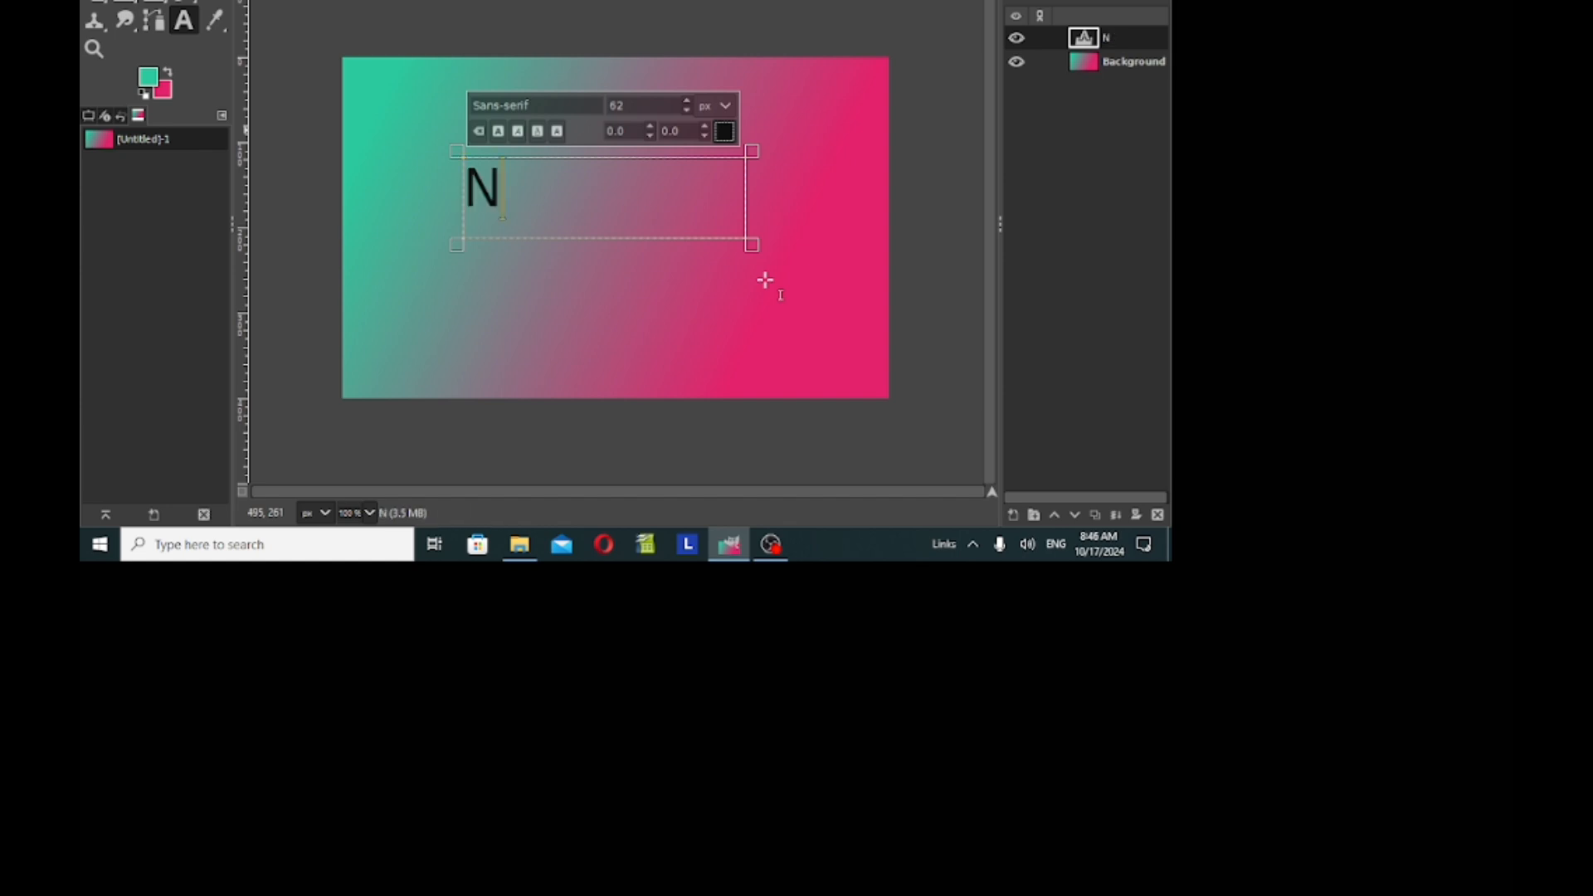
text(at)
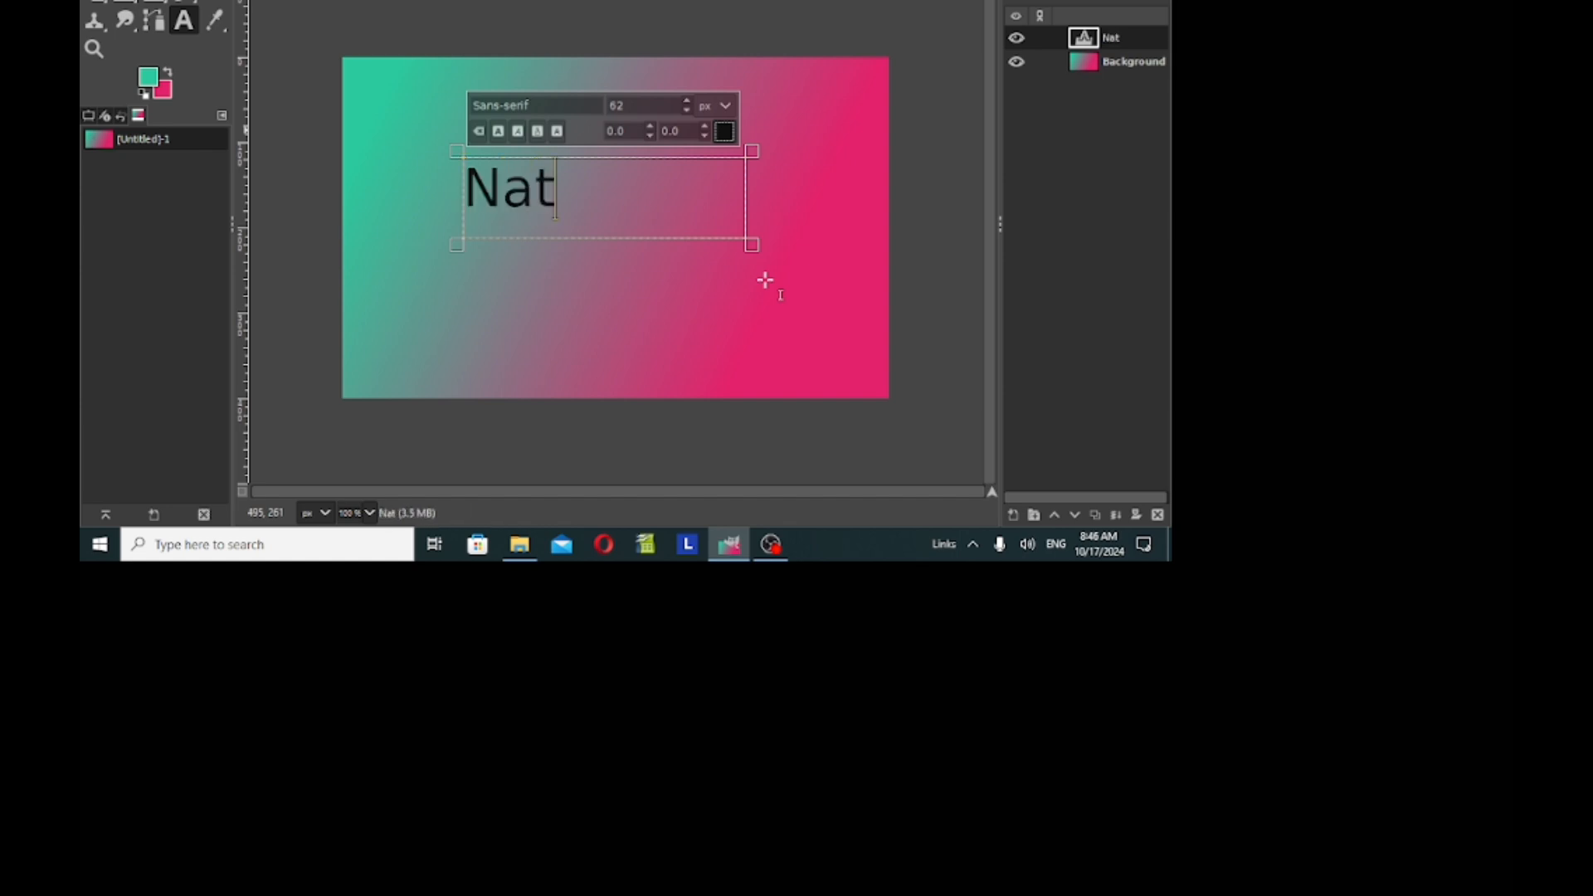
key(BackSpace)
key(BackSpace)
key(BackSpace)
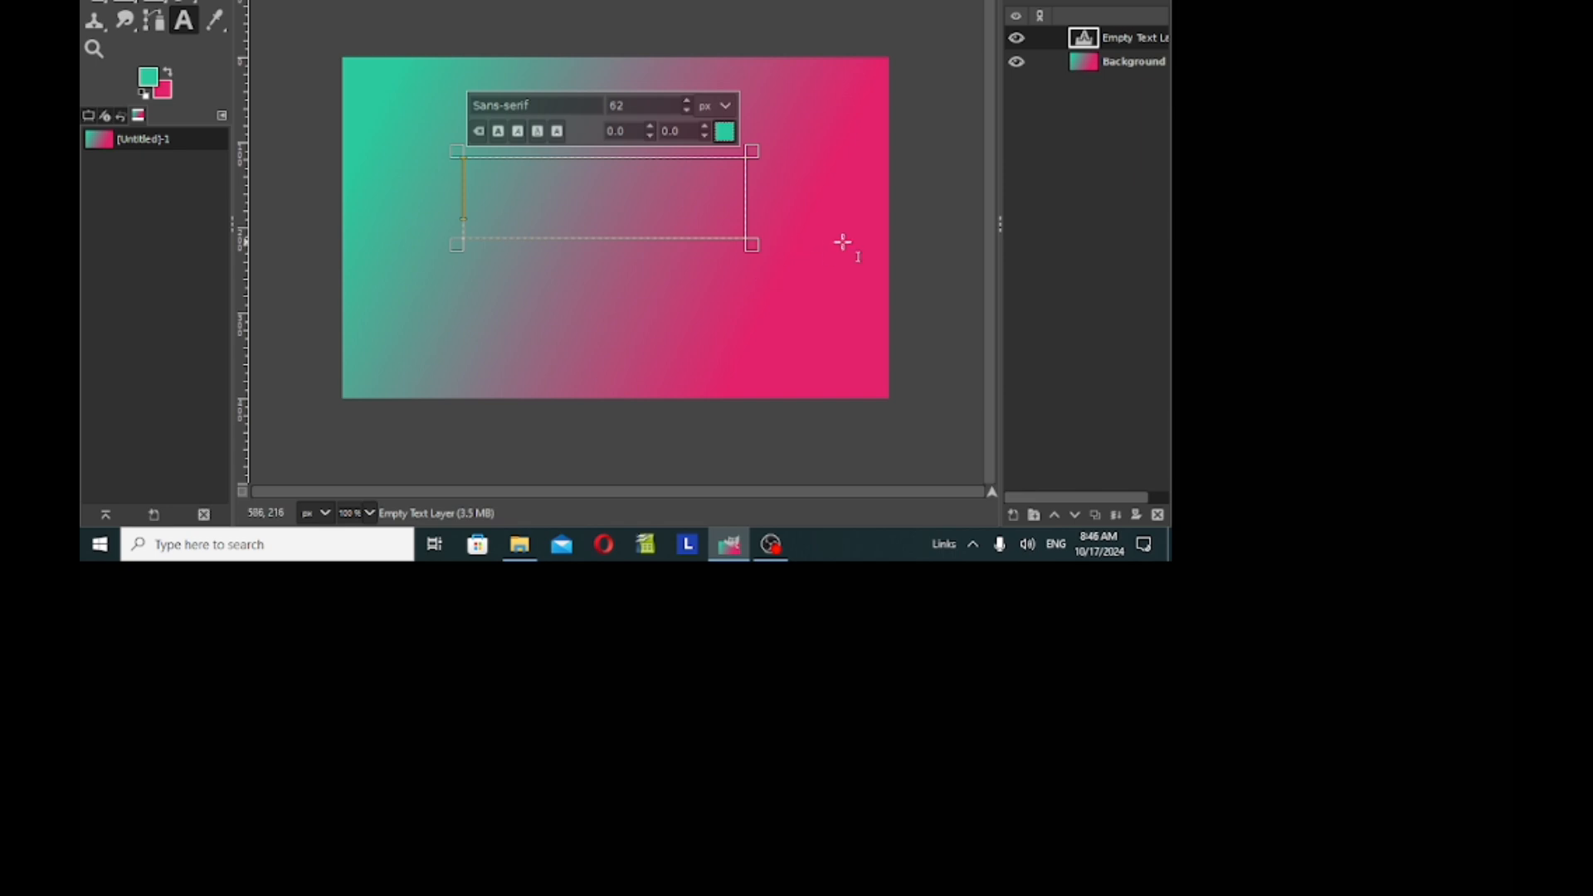
Replace the font of the empty text box with Gill Sans Ultra Bold
click(577, 105)
key(BackSpace)
key(BackSpace)
key(BackSpace)
key(BackSpace)
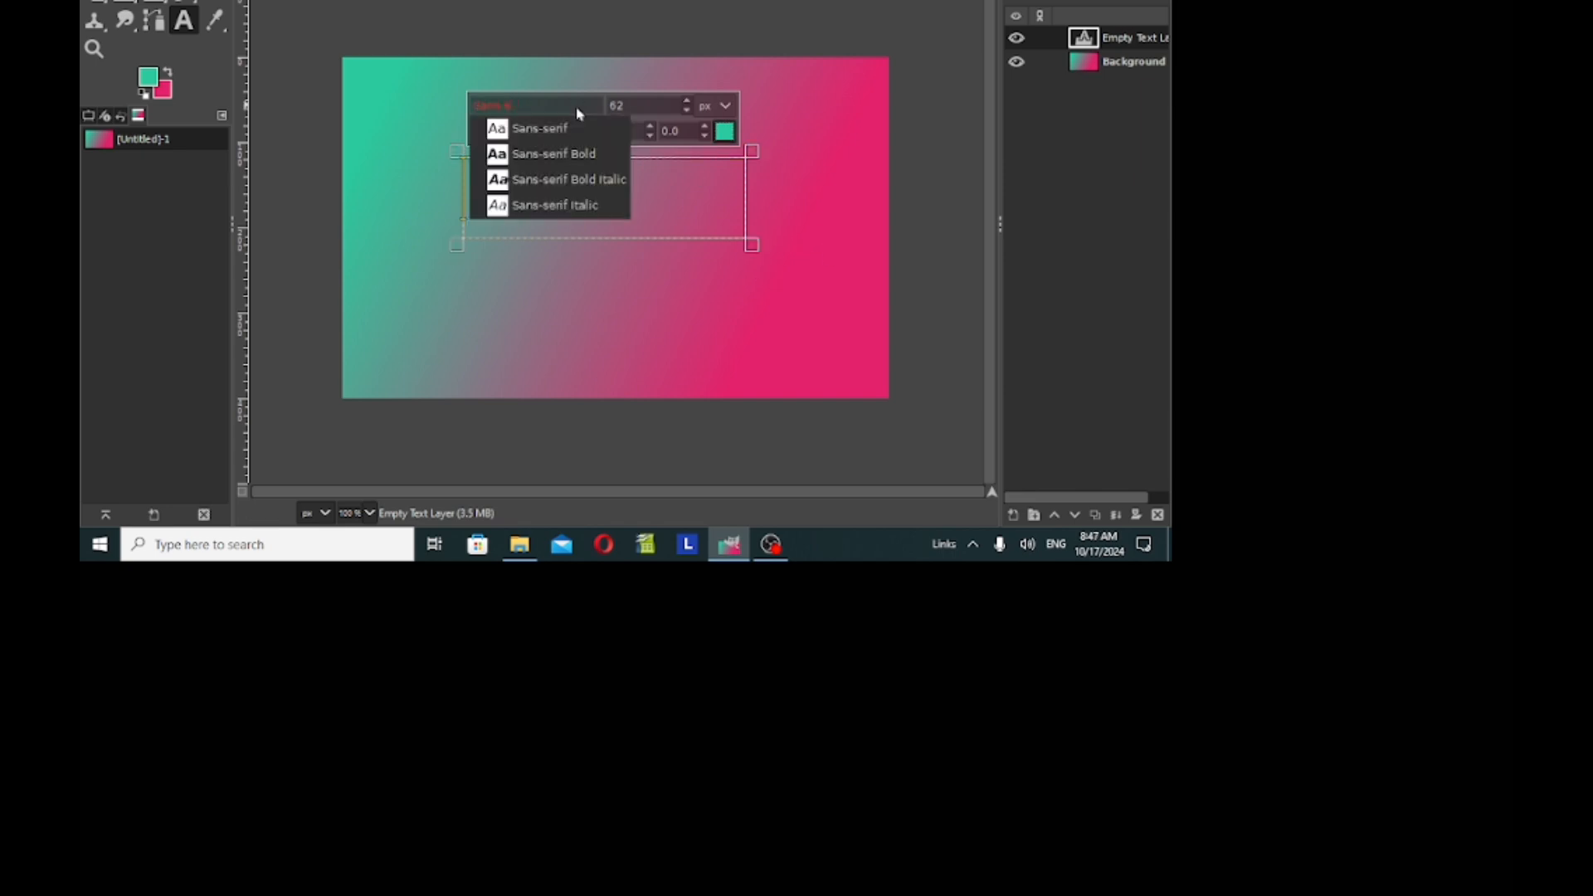
key(BackSpace)
key(BackSpace)
key(BackSpace)
key(BackSpace)
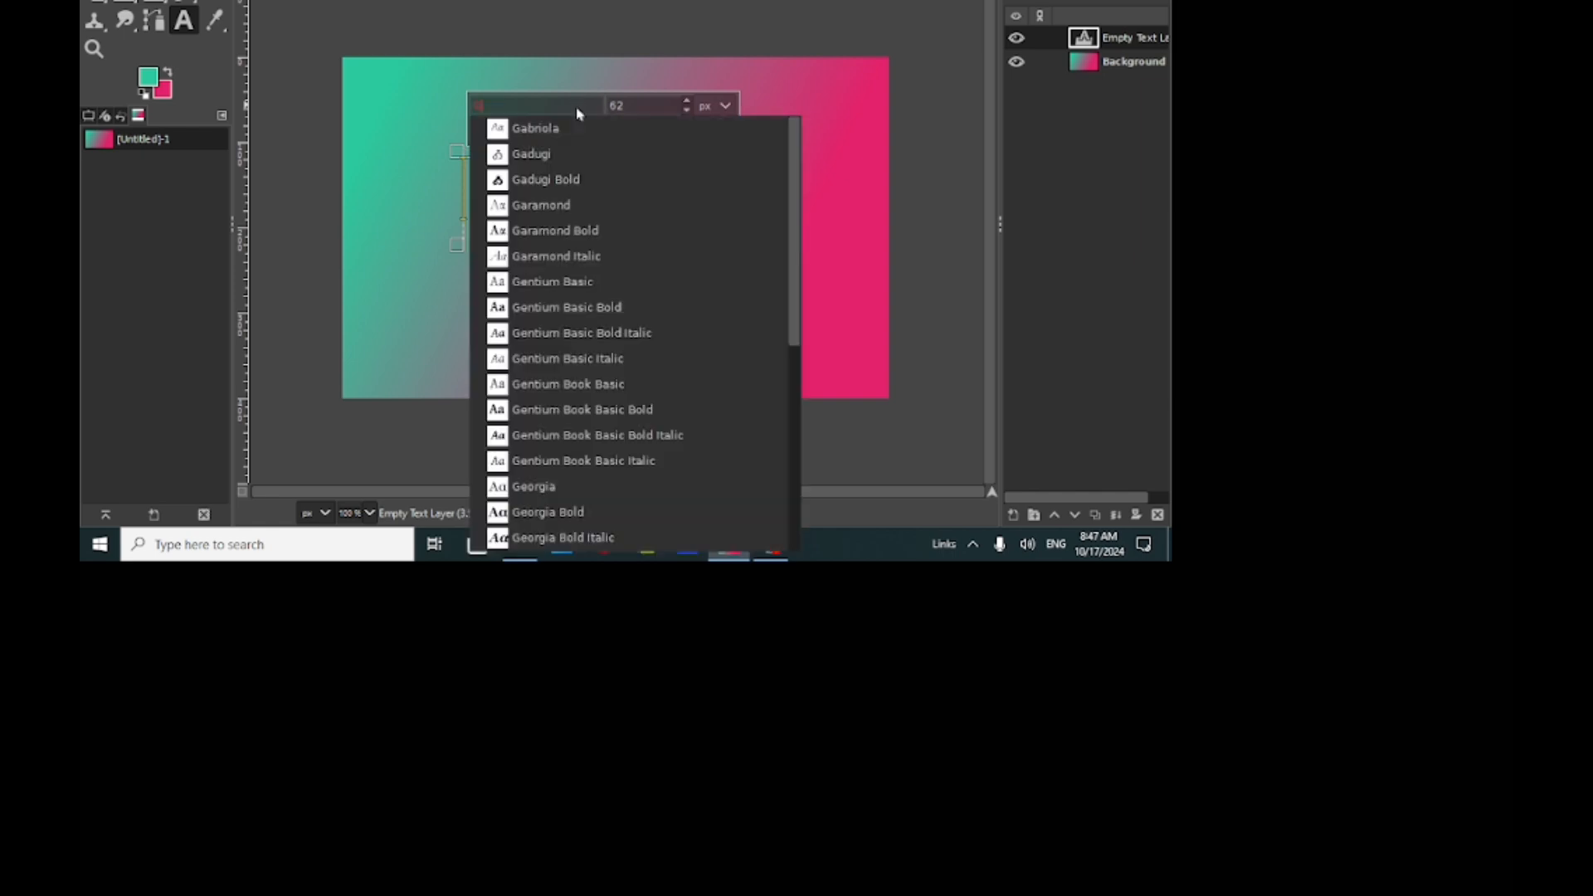
text(Ga)
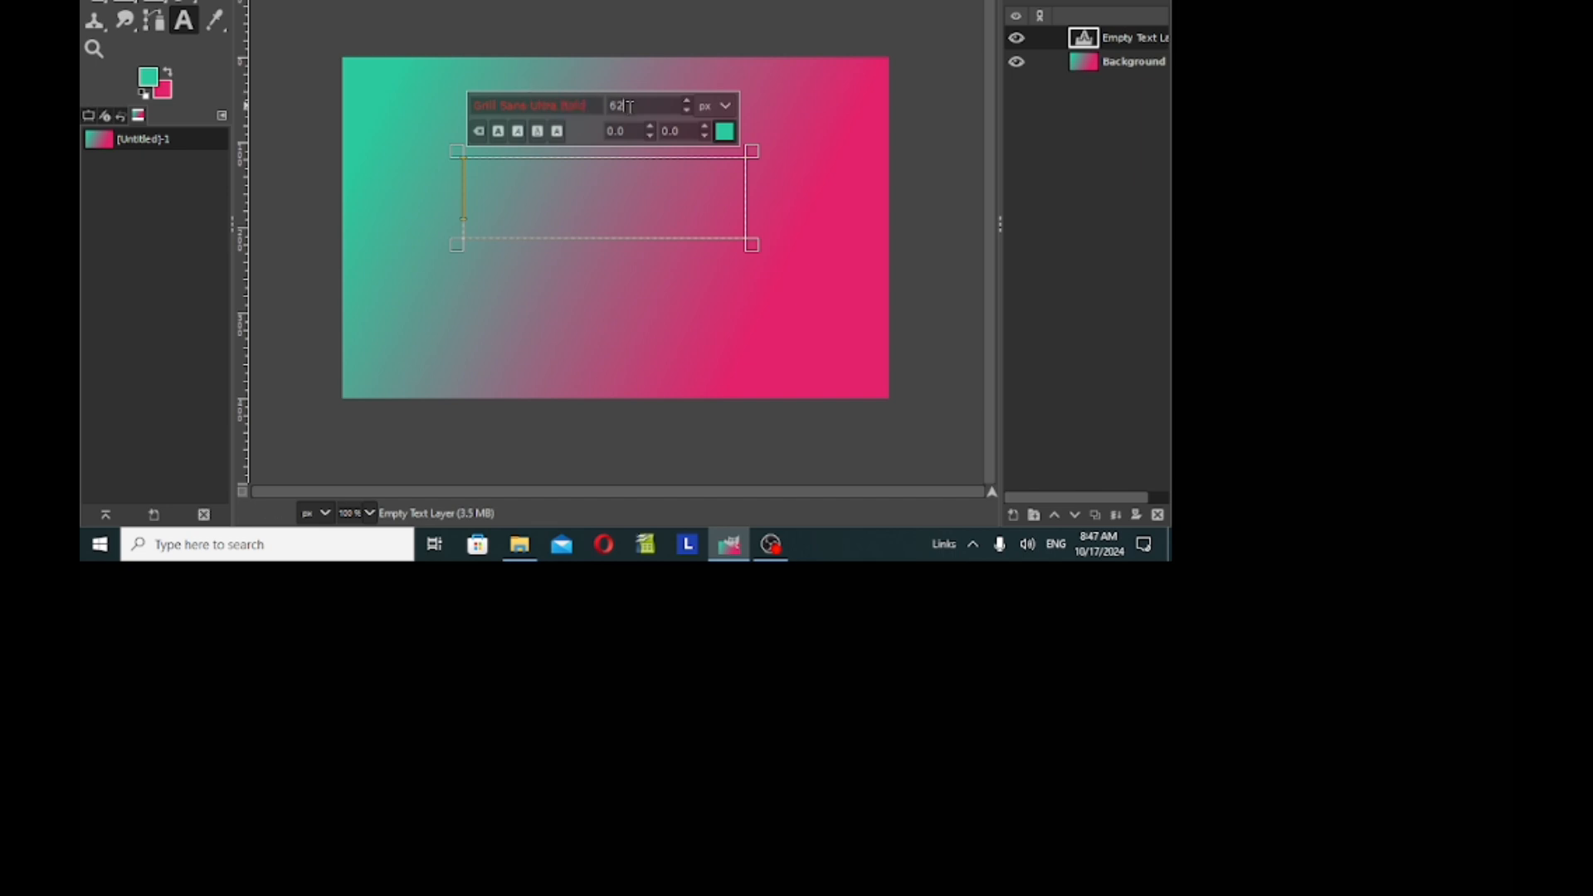
Set the empty text box's size to 72 px and its text color to near-black 0b0c0c
key(BackSpace)
key(BackSpace)
text(72)
click(721, 135)
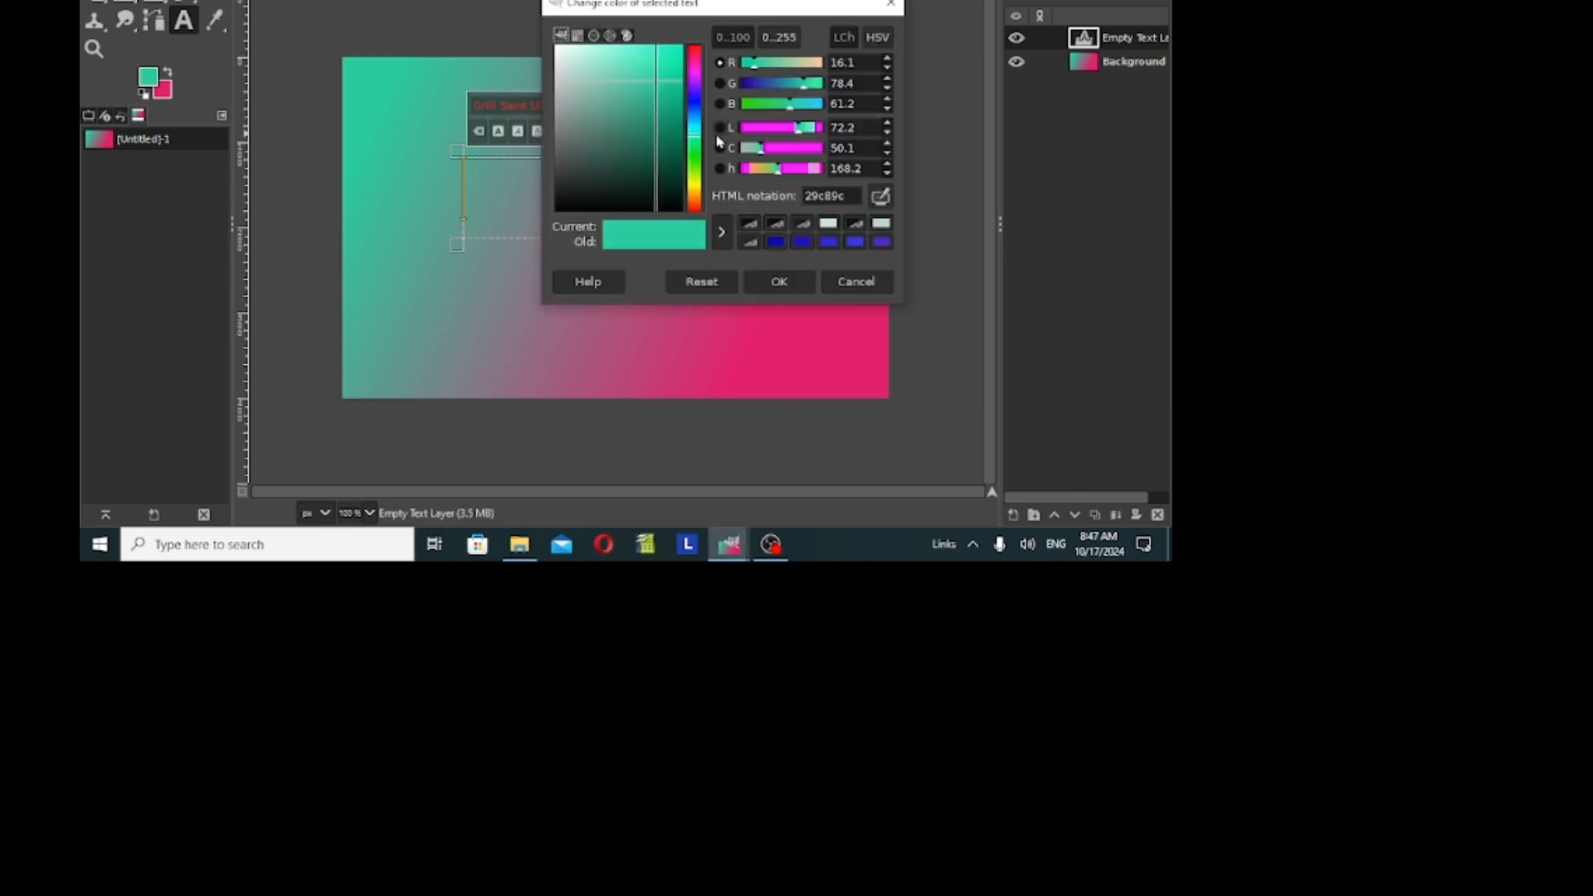
click(564, 204)
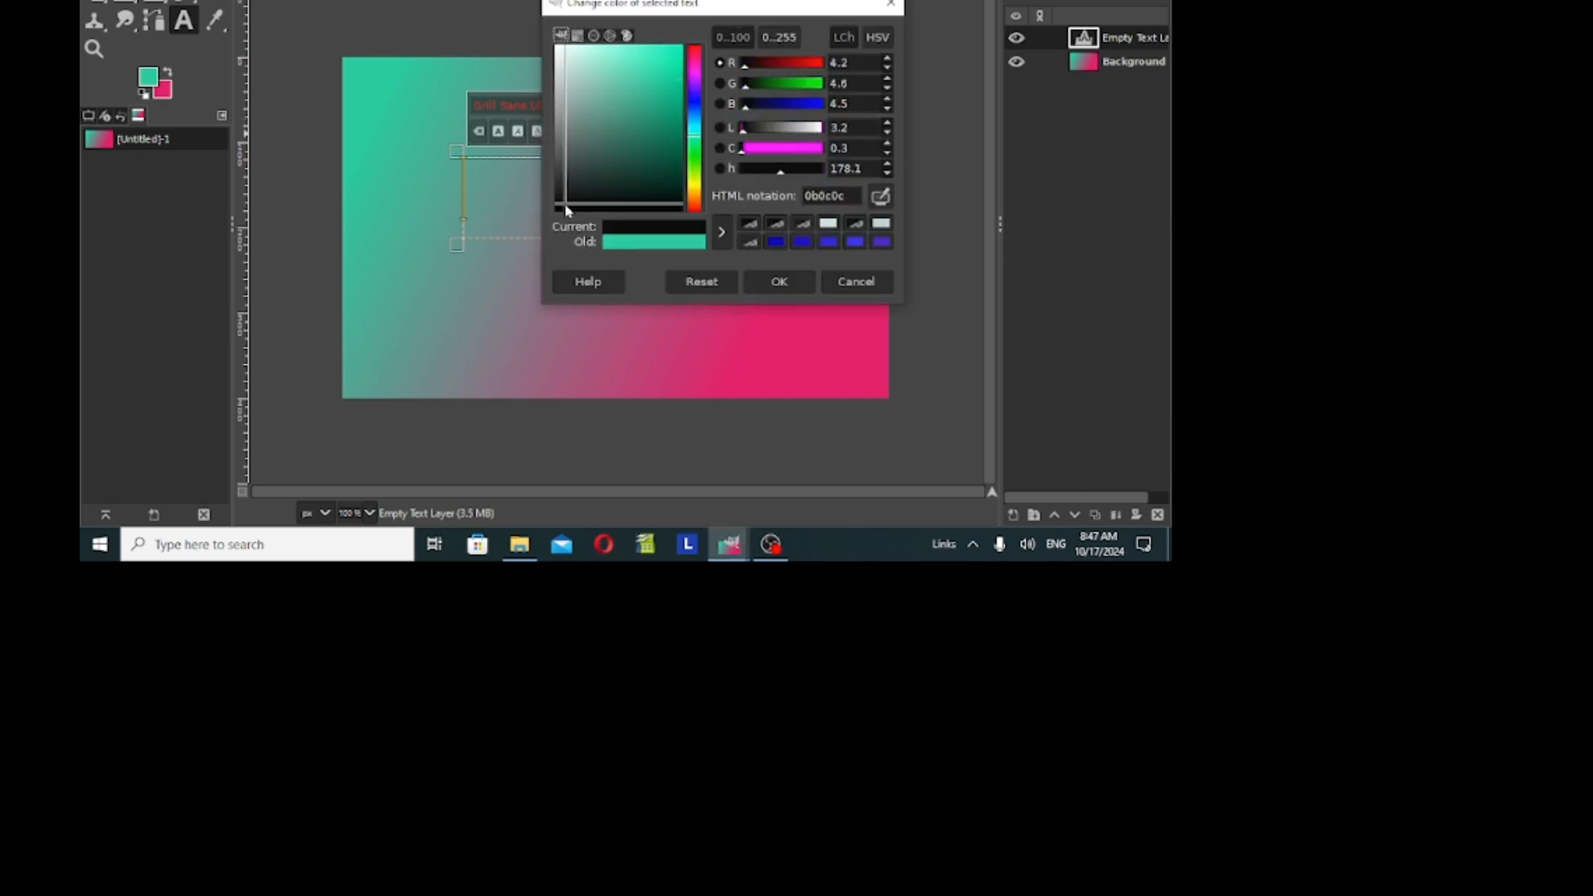
click(779, 283)
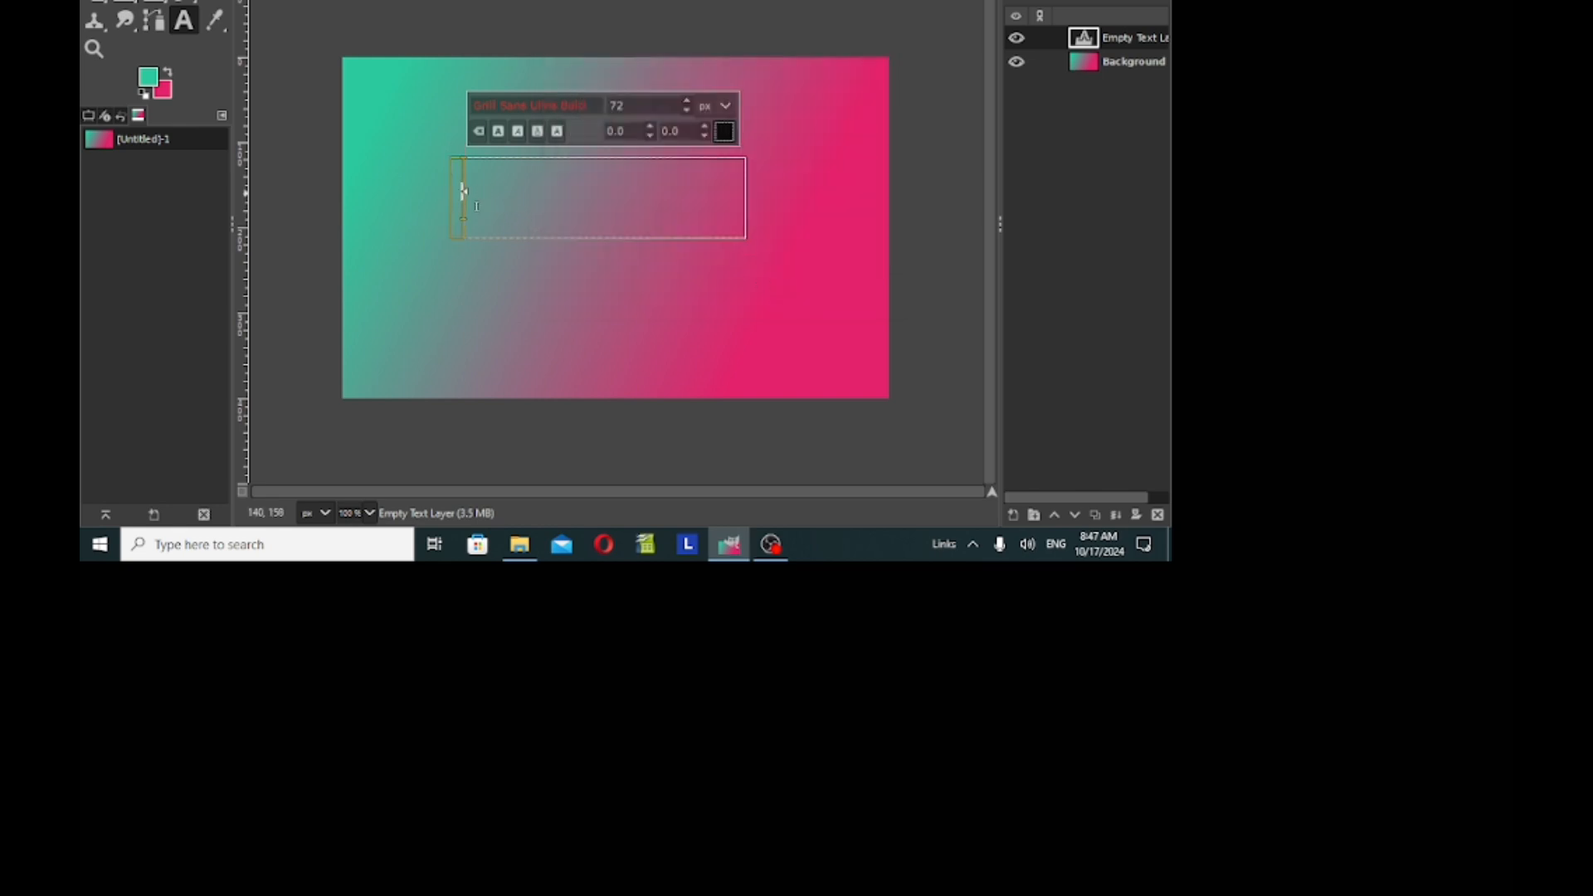
Enter "Nature" in the text box and finish editing the text
text(N)
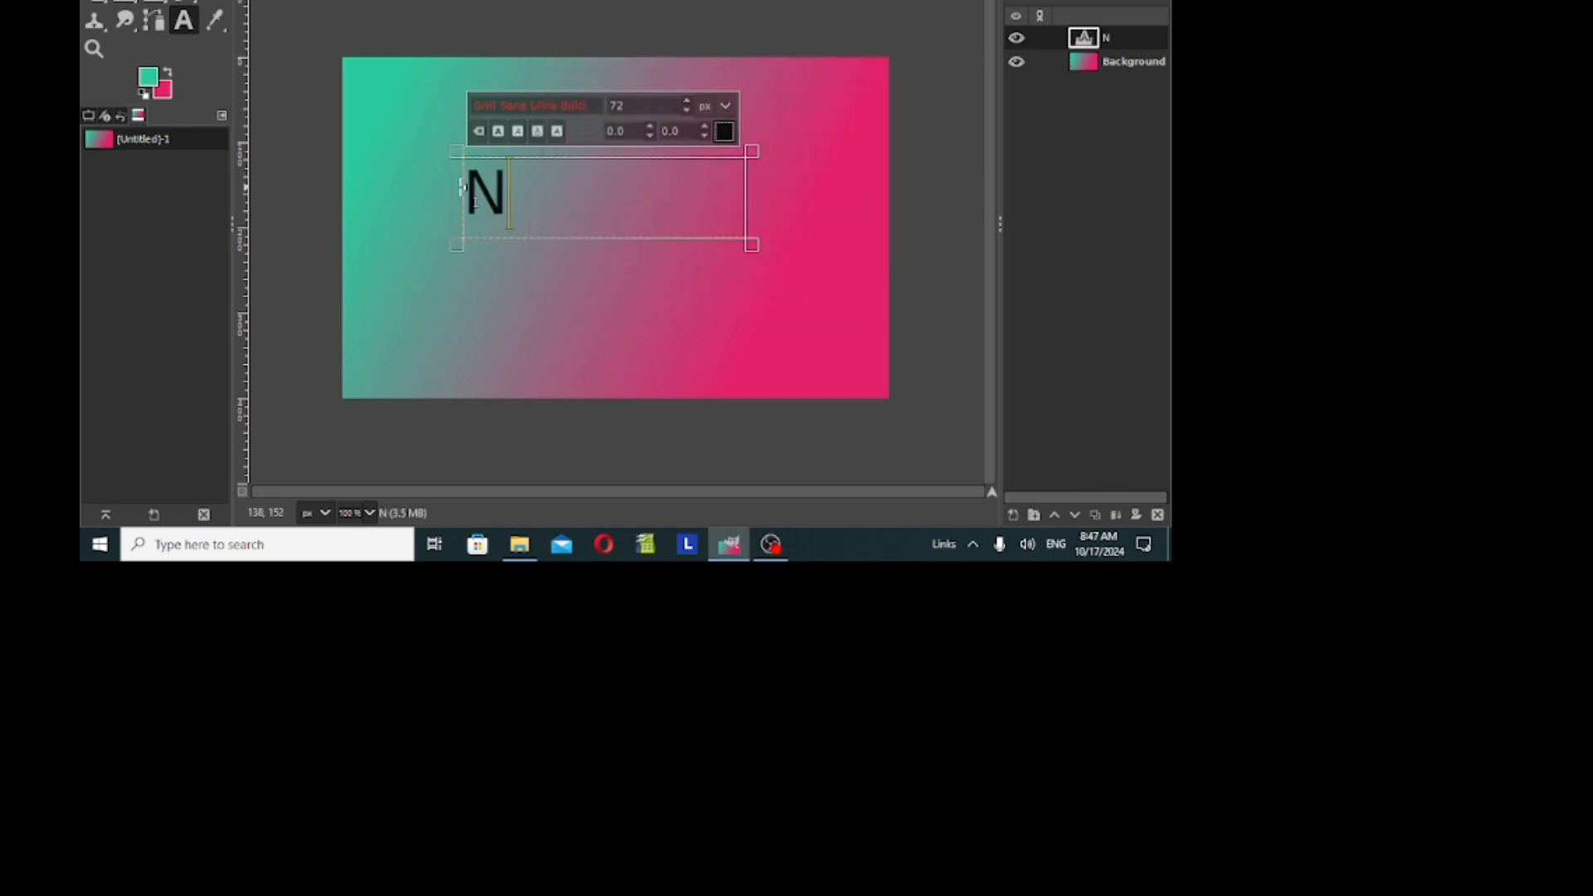
text(at)
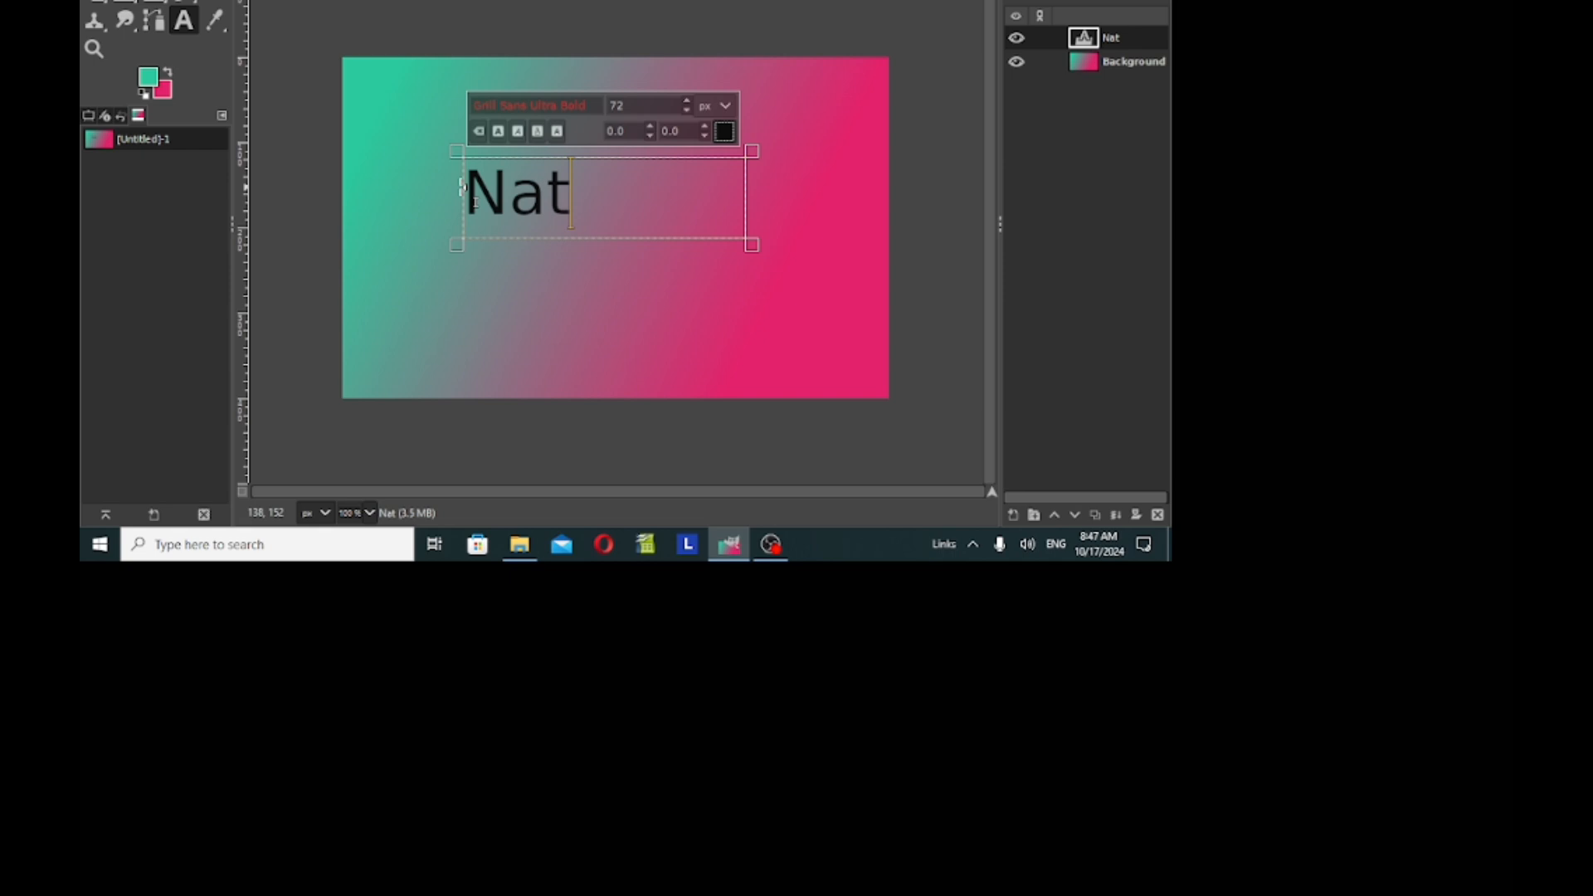
text(ure)
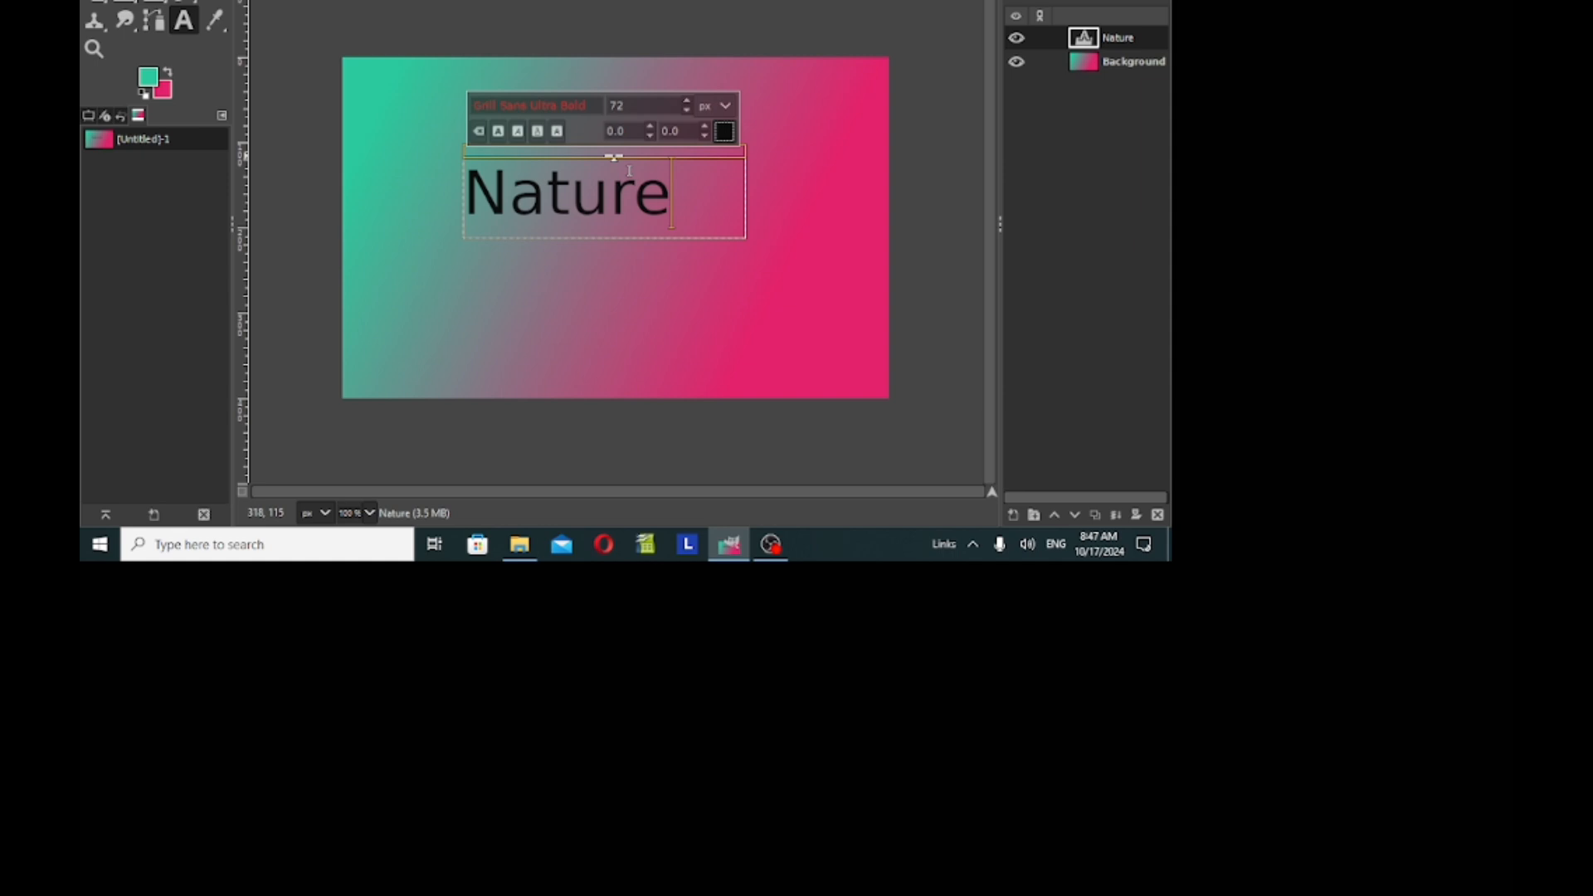
click(588, 265)
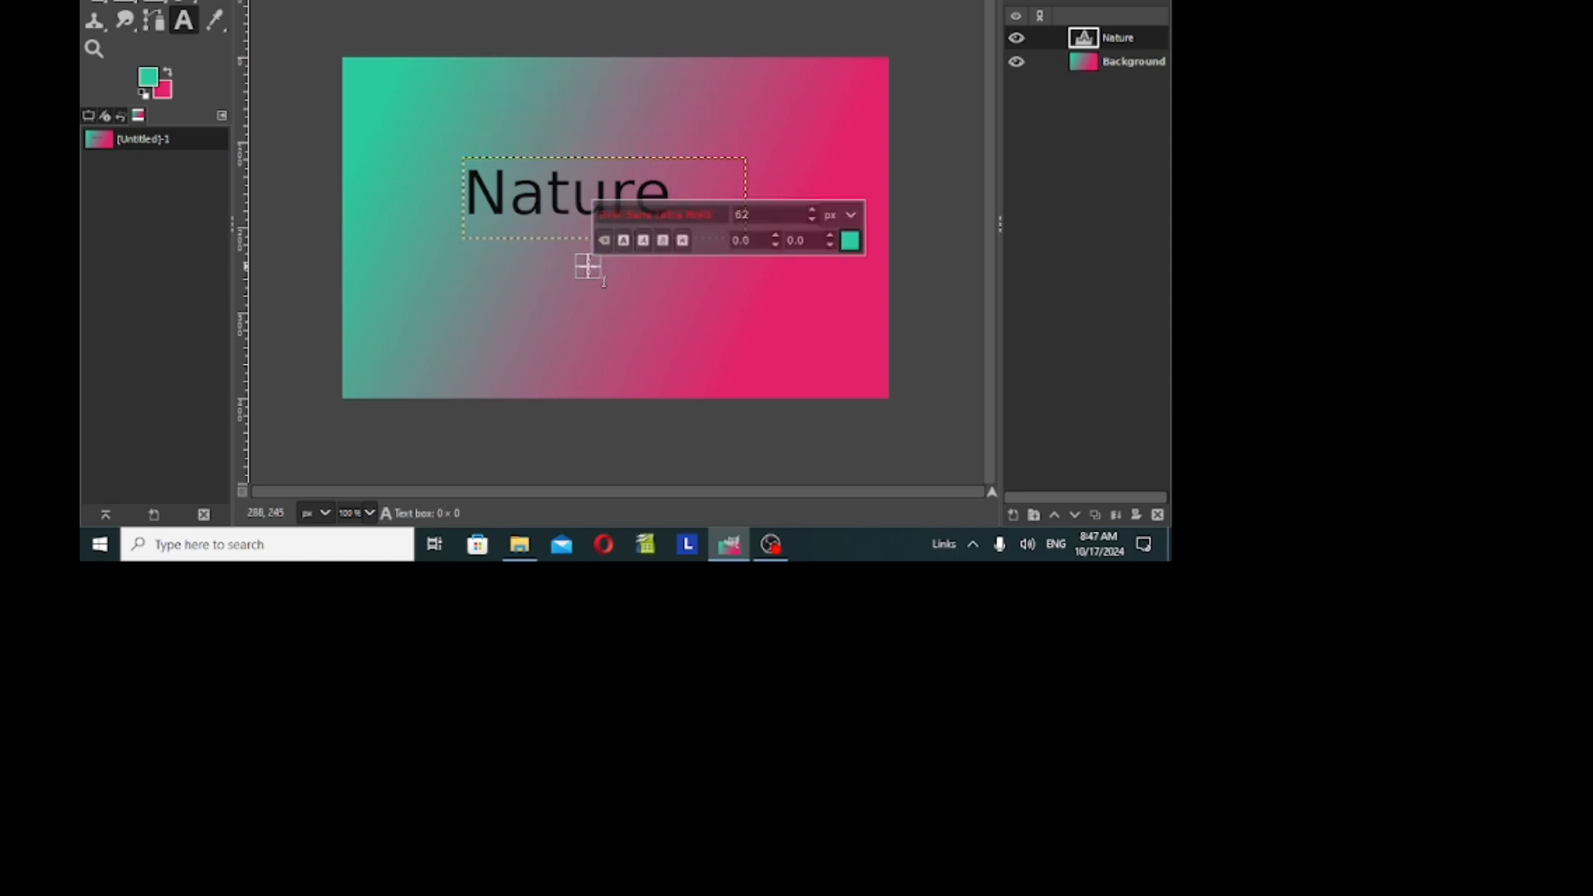
click(669, 132)
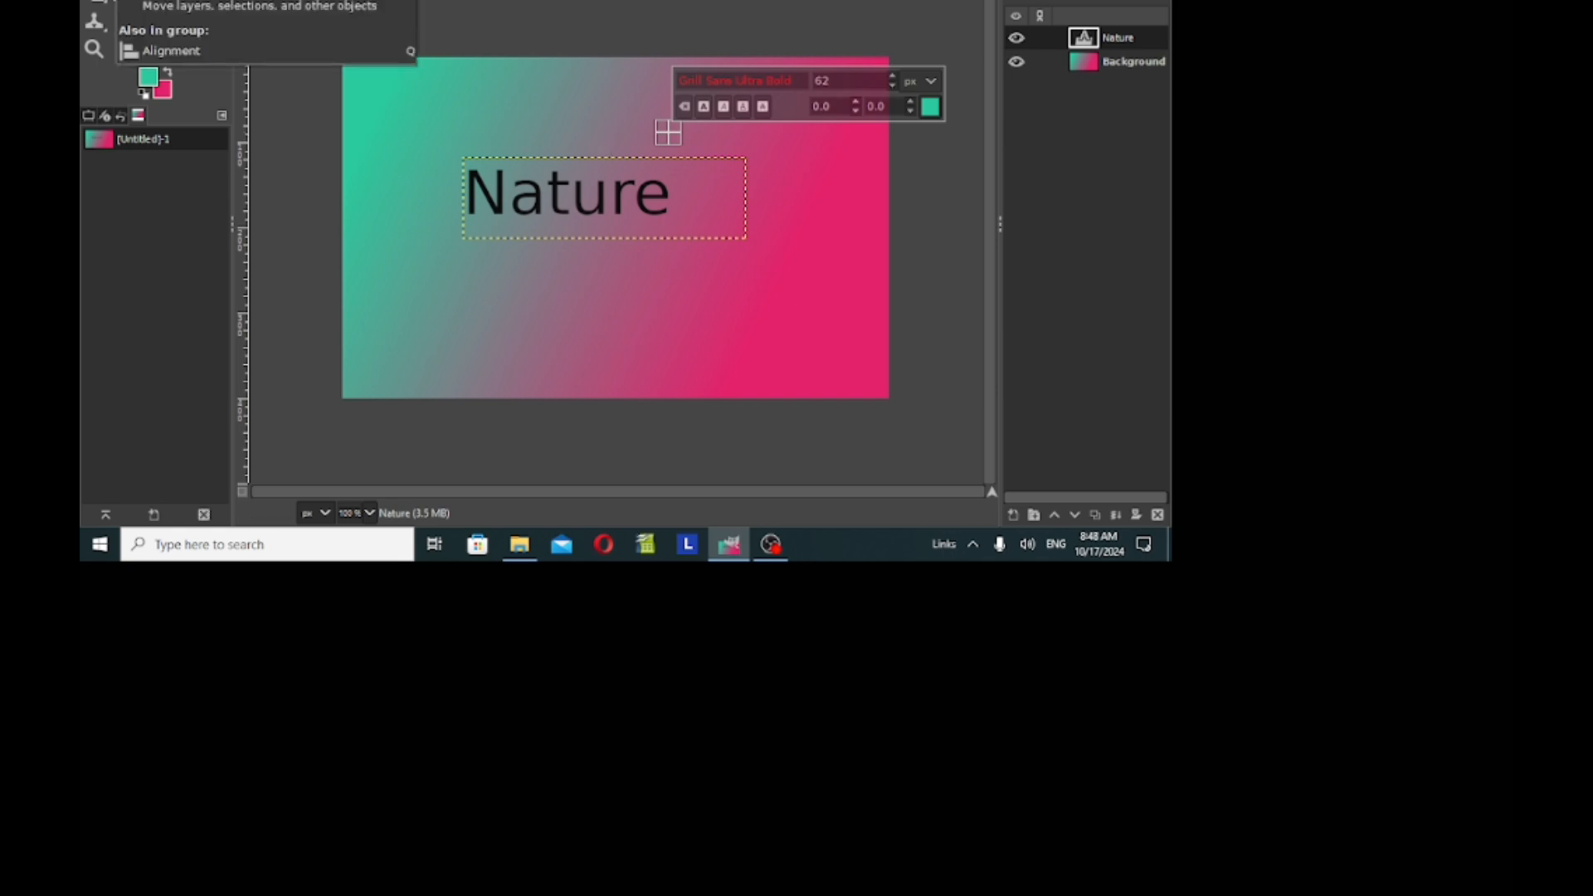
Move the "Nature" text layer diagonally down toward the horizontal center of the canvas with the Move tool
click(94, 1)
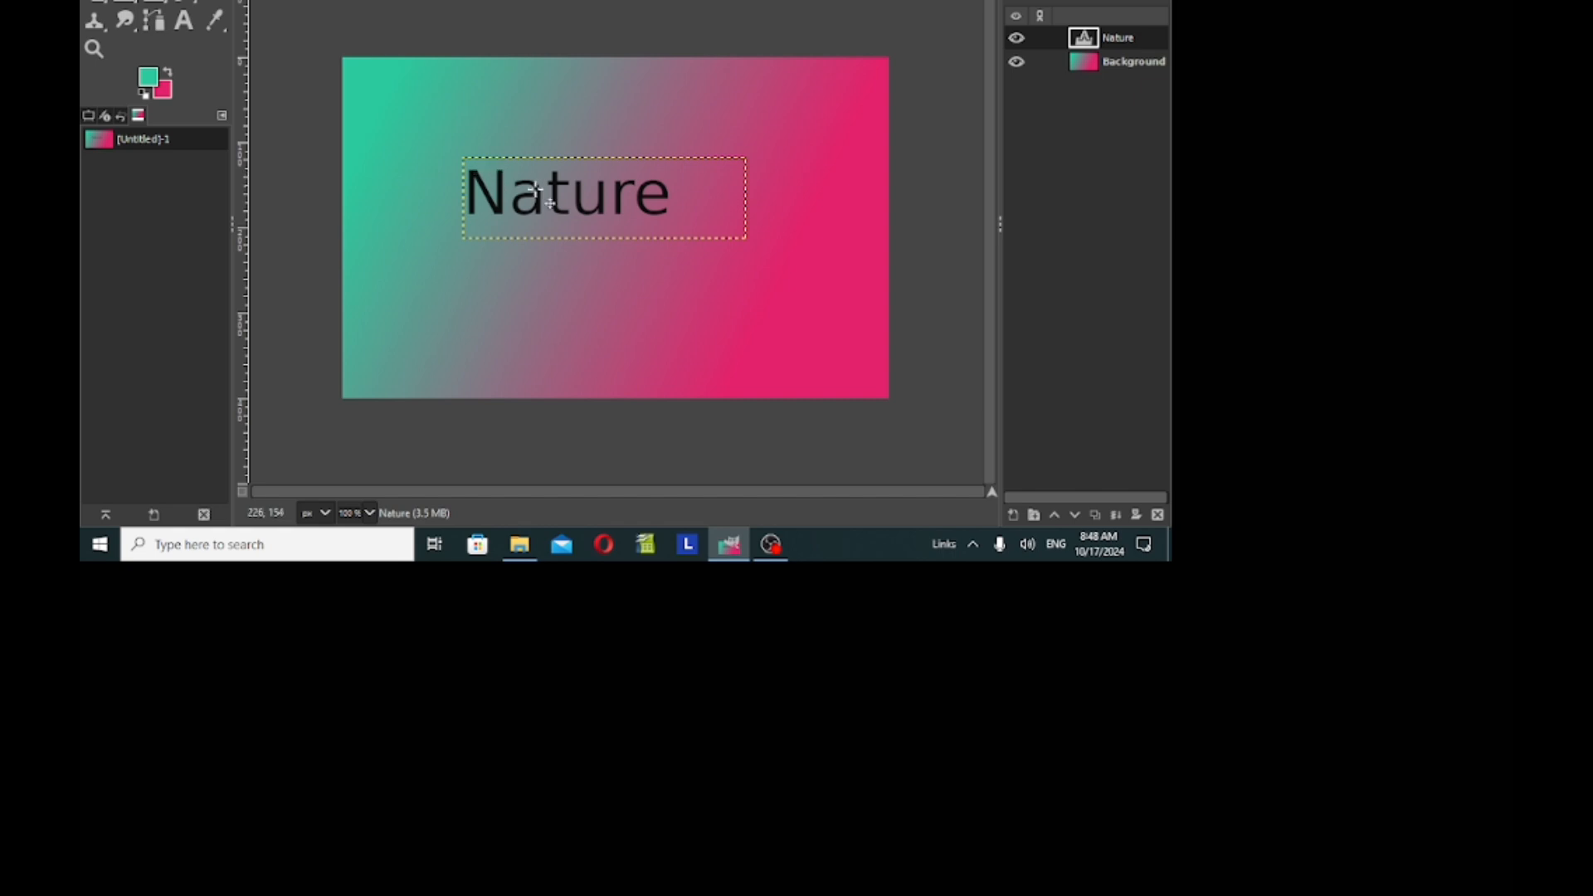
drag(584, 209, 645, 249)
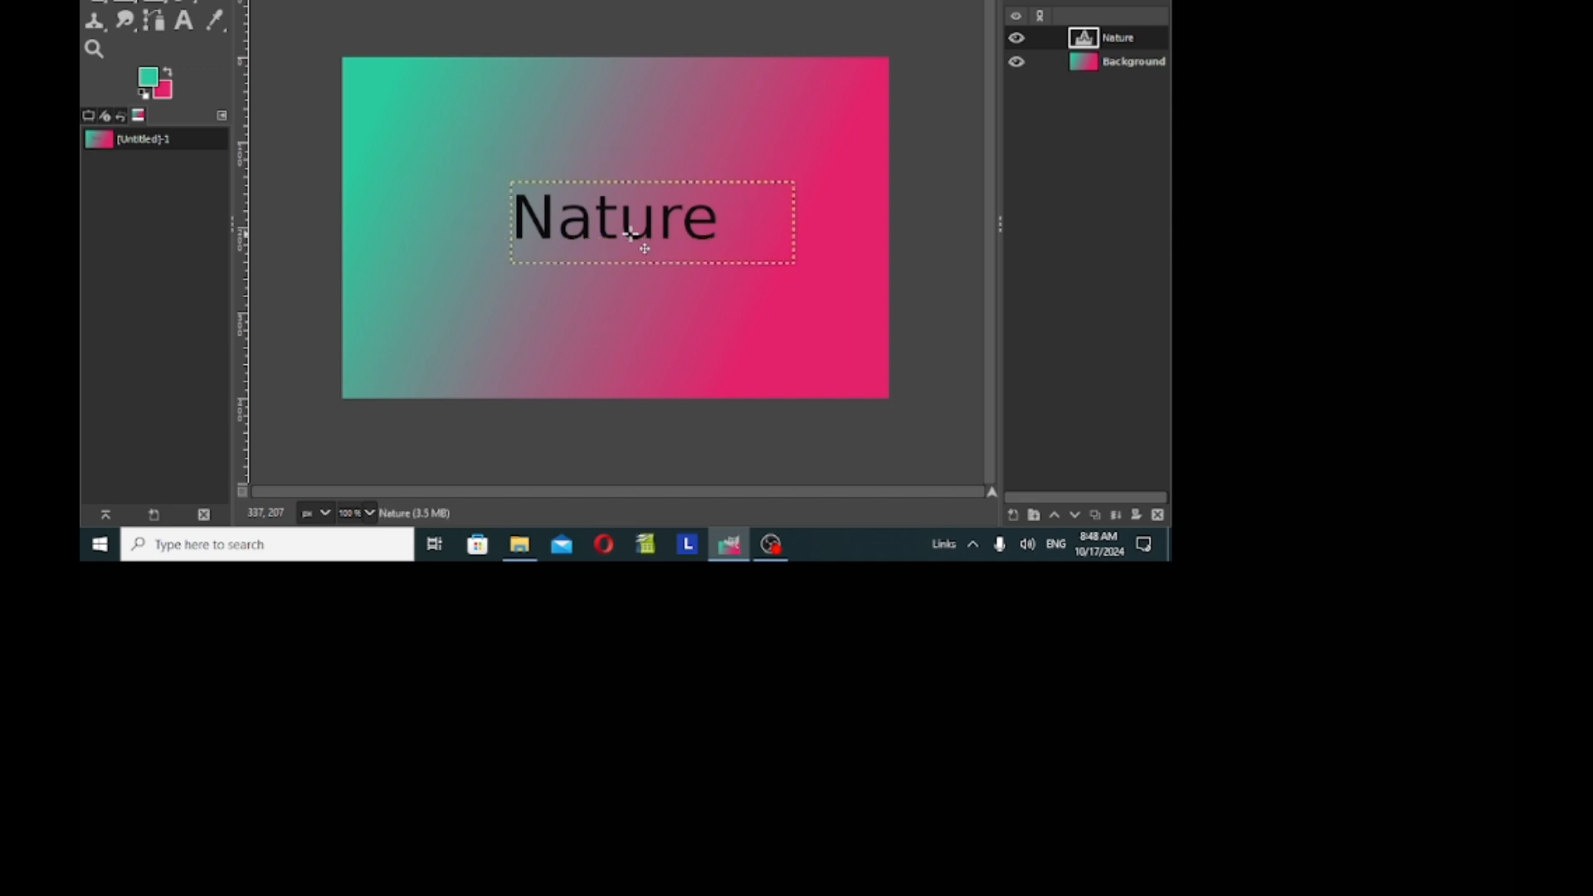
click(672, 103)
click(671, 102)
Create a 640 × 400 px transparent layer named TEXT BORDER and place it between the Nature and Background layers
click(1033, 108)
right_click(1036, 108)
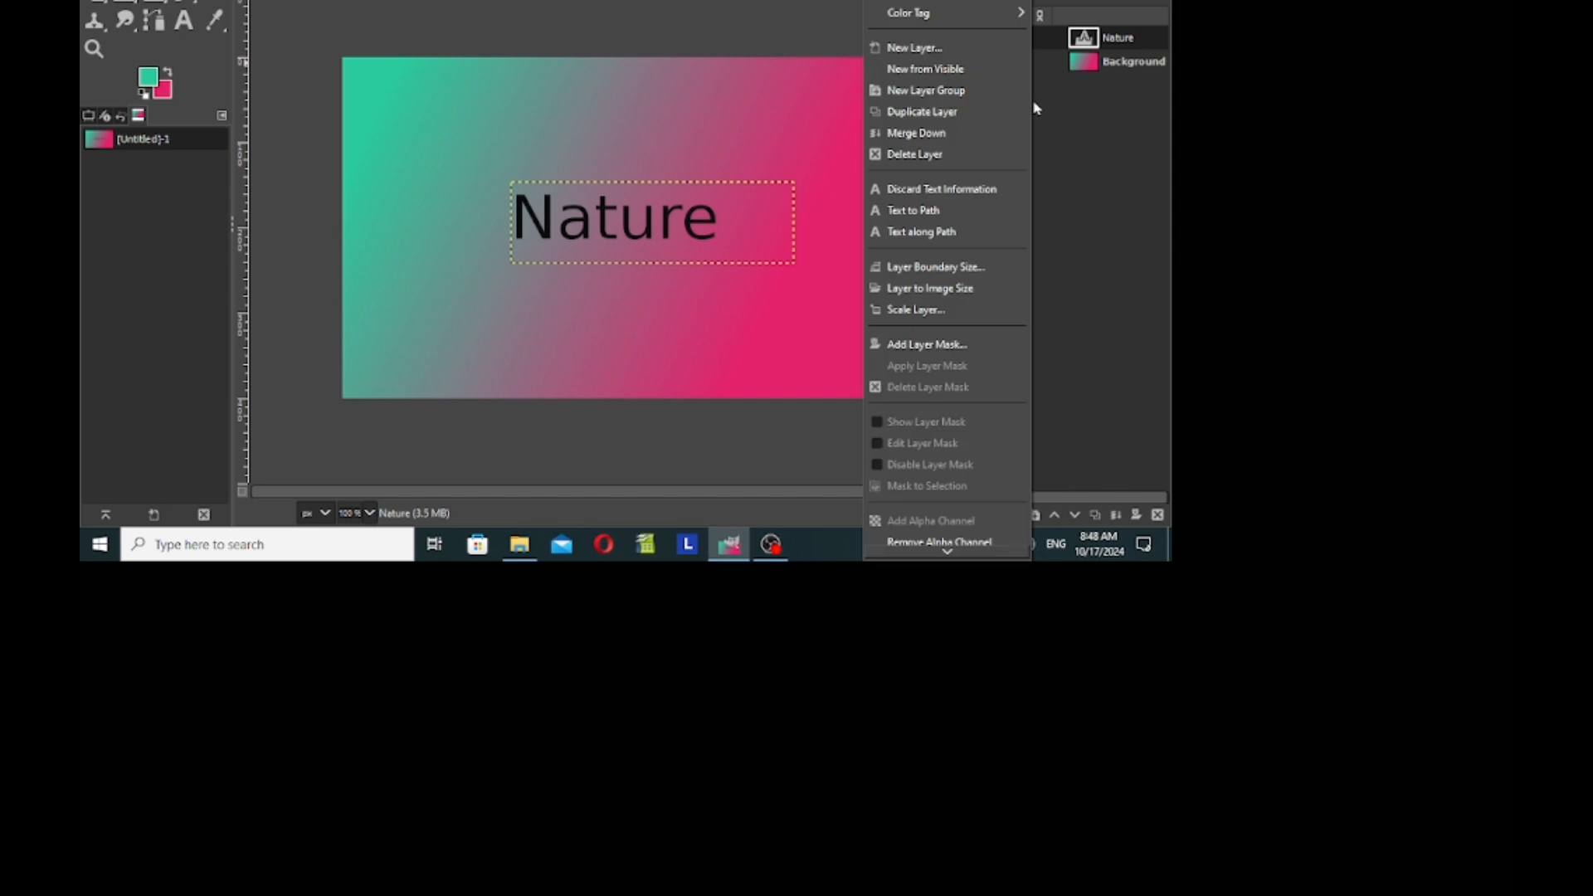
click(904, 49)
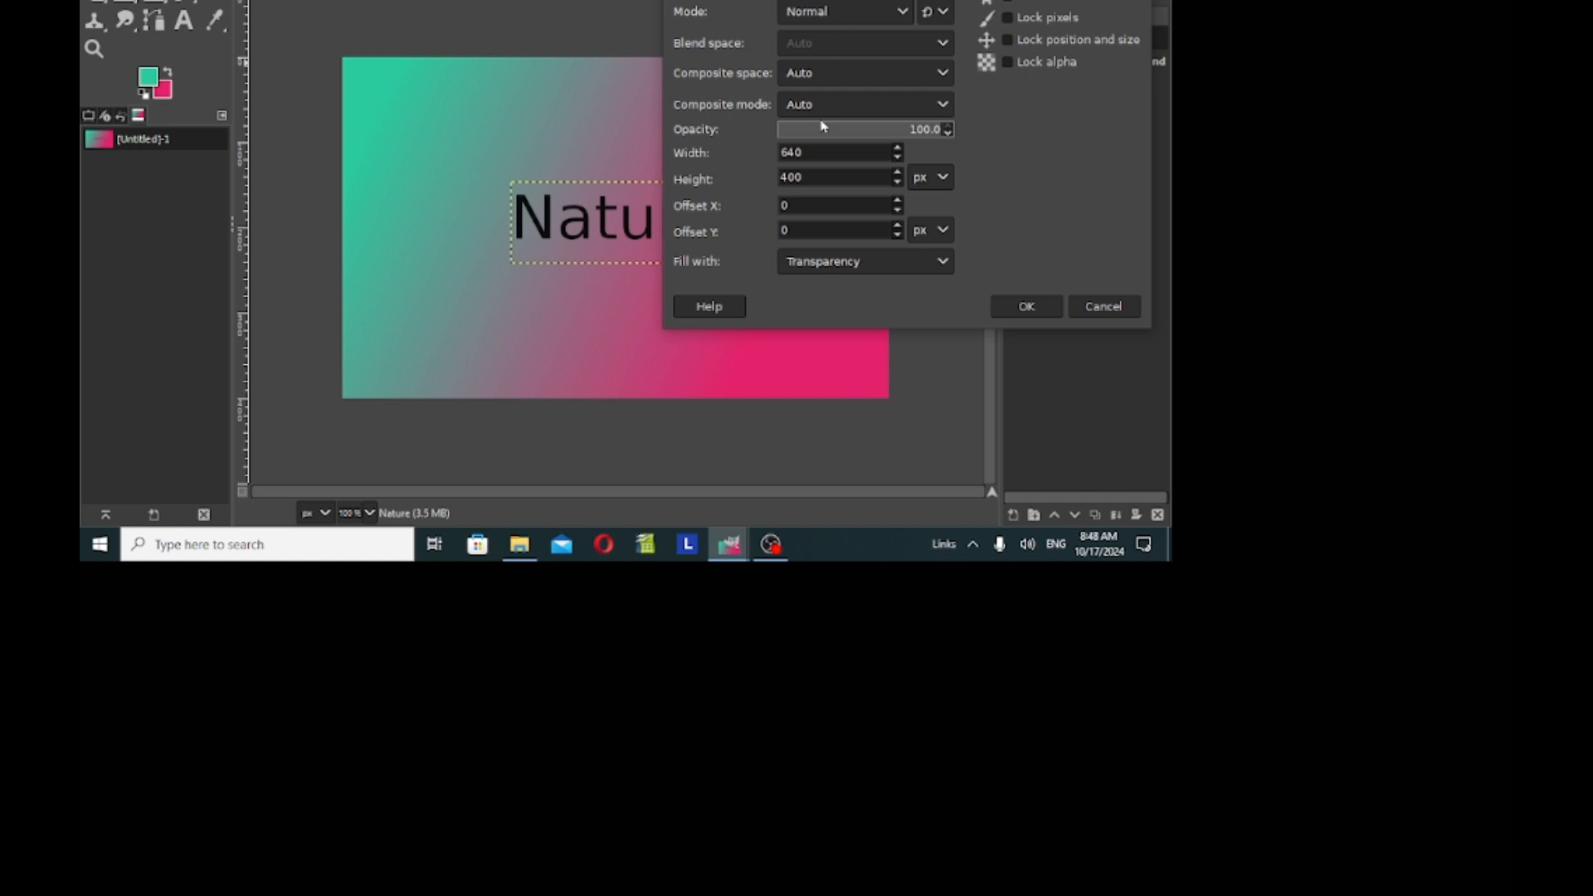
click(1027, 307)
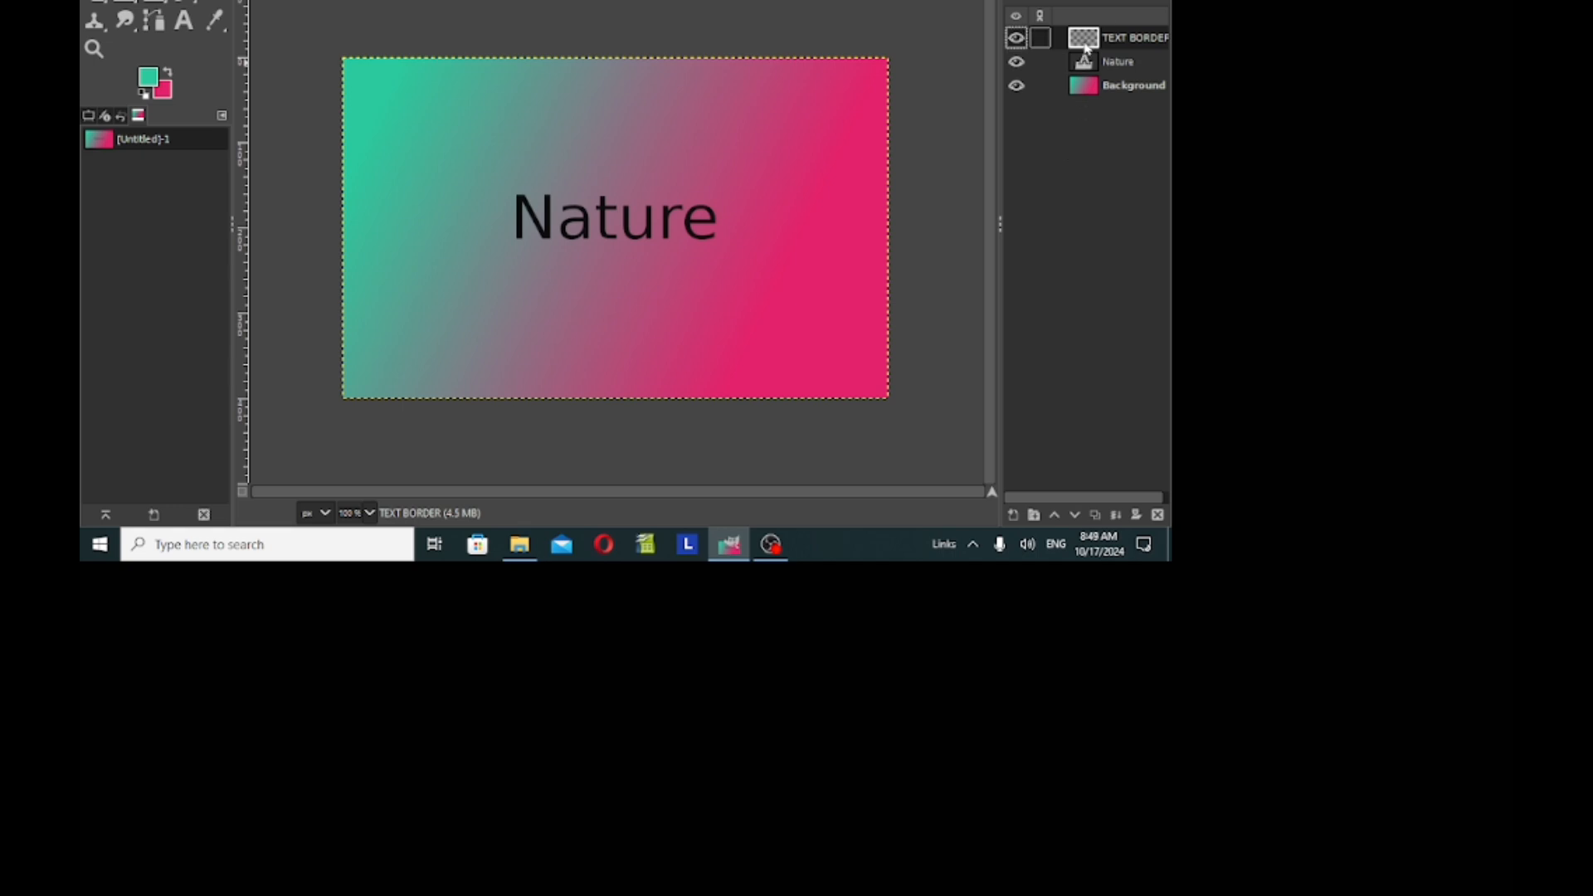
drag(1085, 48, 1085, 73)
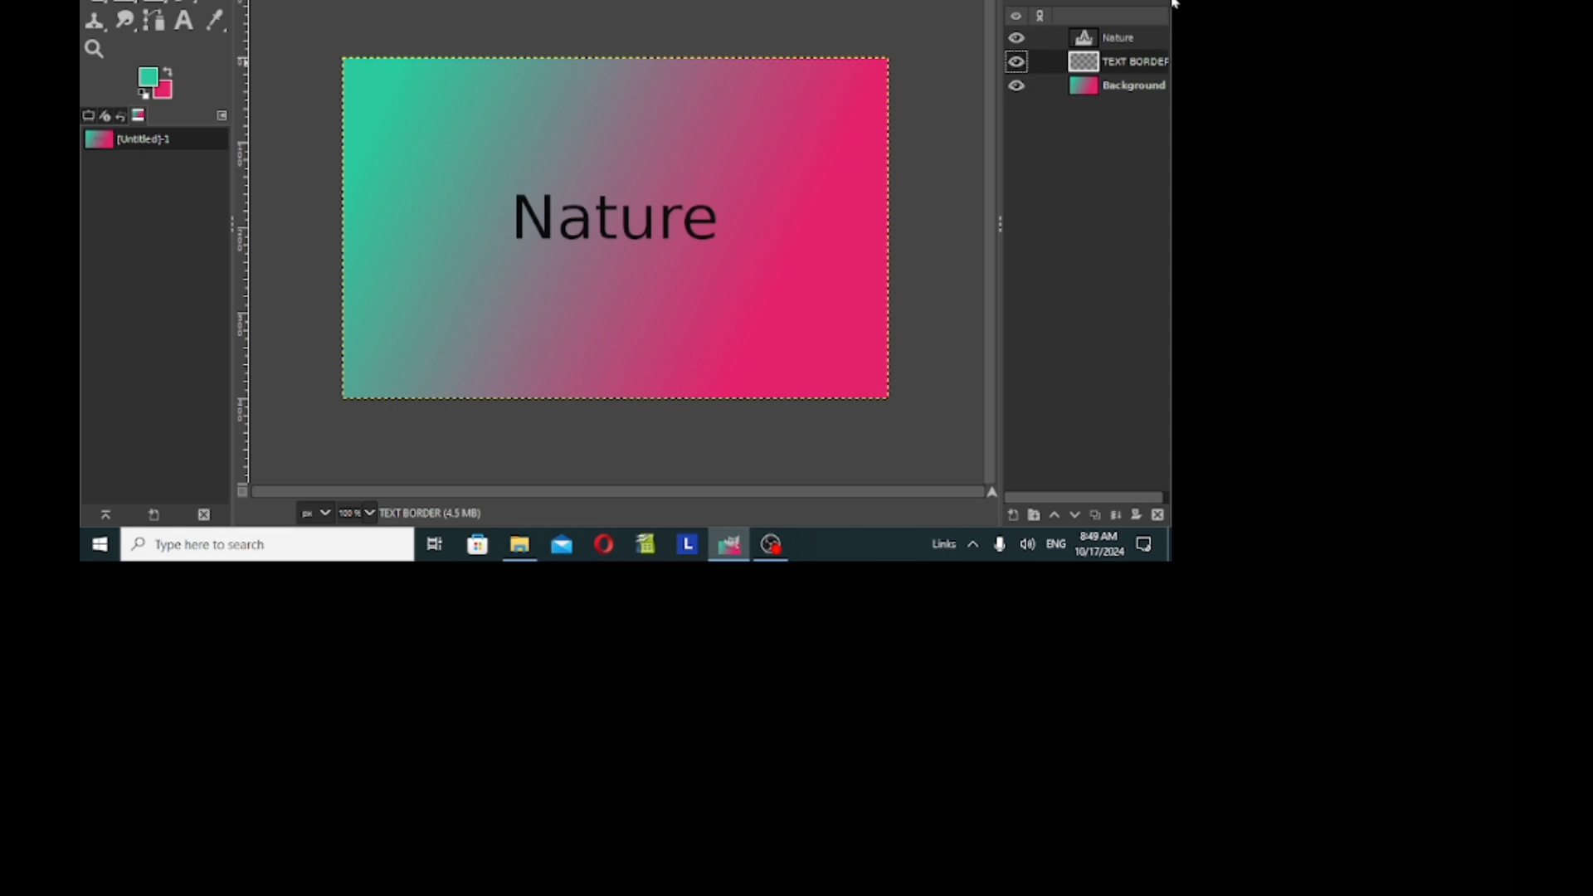
Convert the Nature layer's alpha to a selection and make the TEXT BORDER layer active
click(1085, 42)
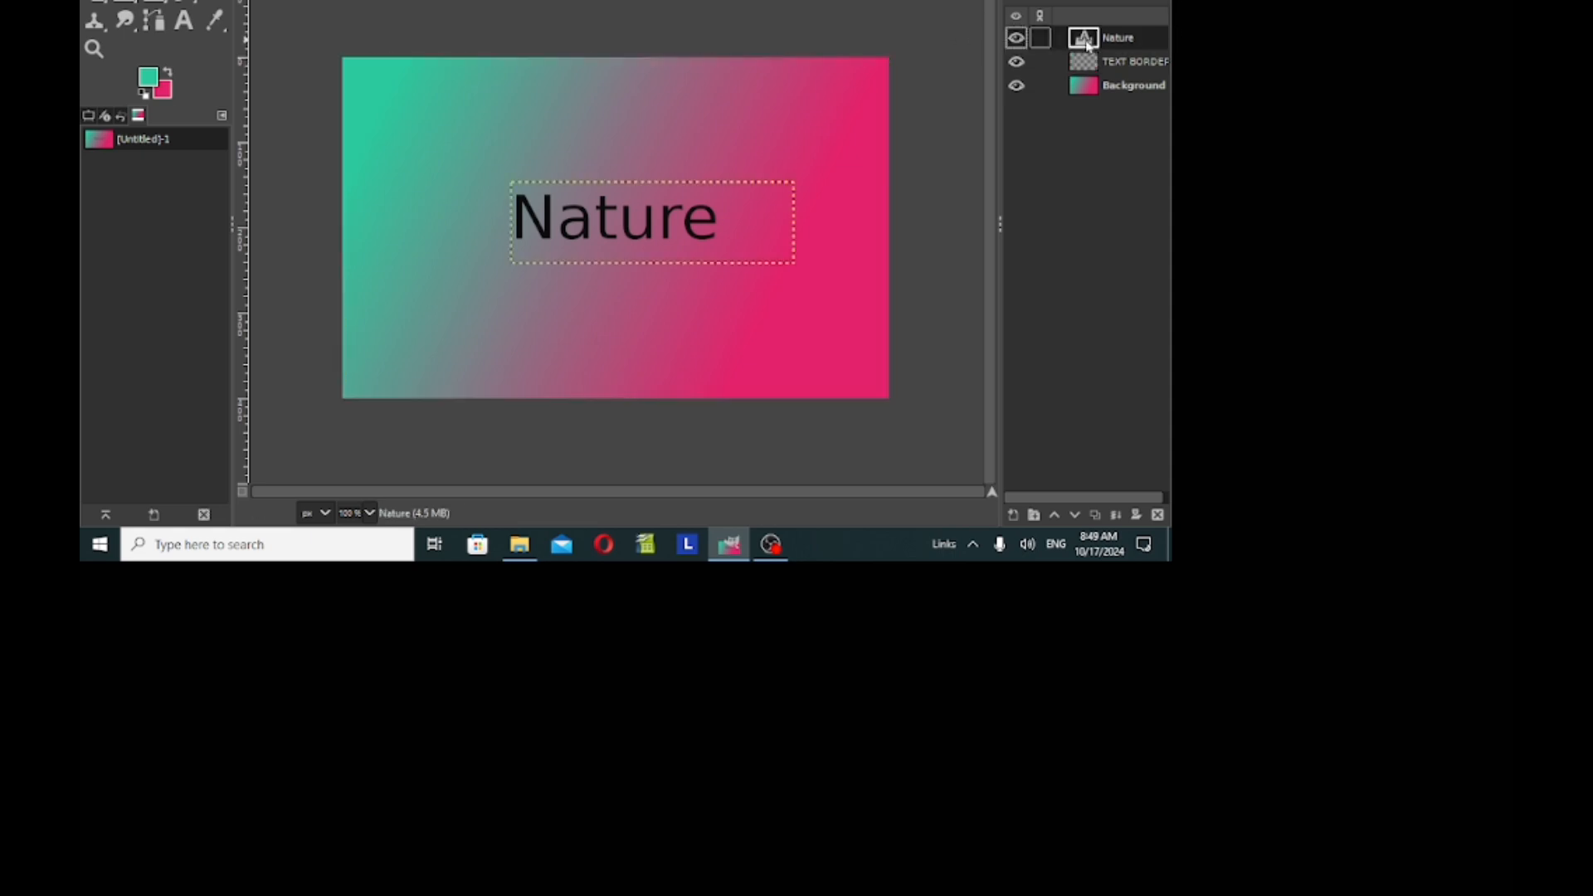
right_click(1088, 44)
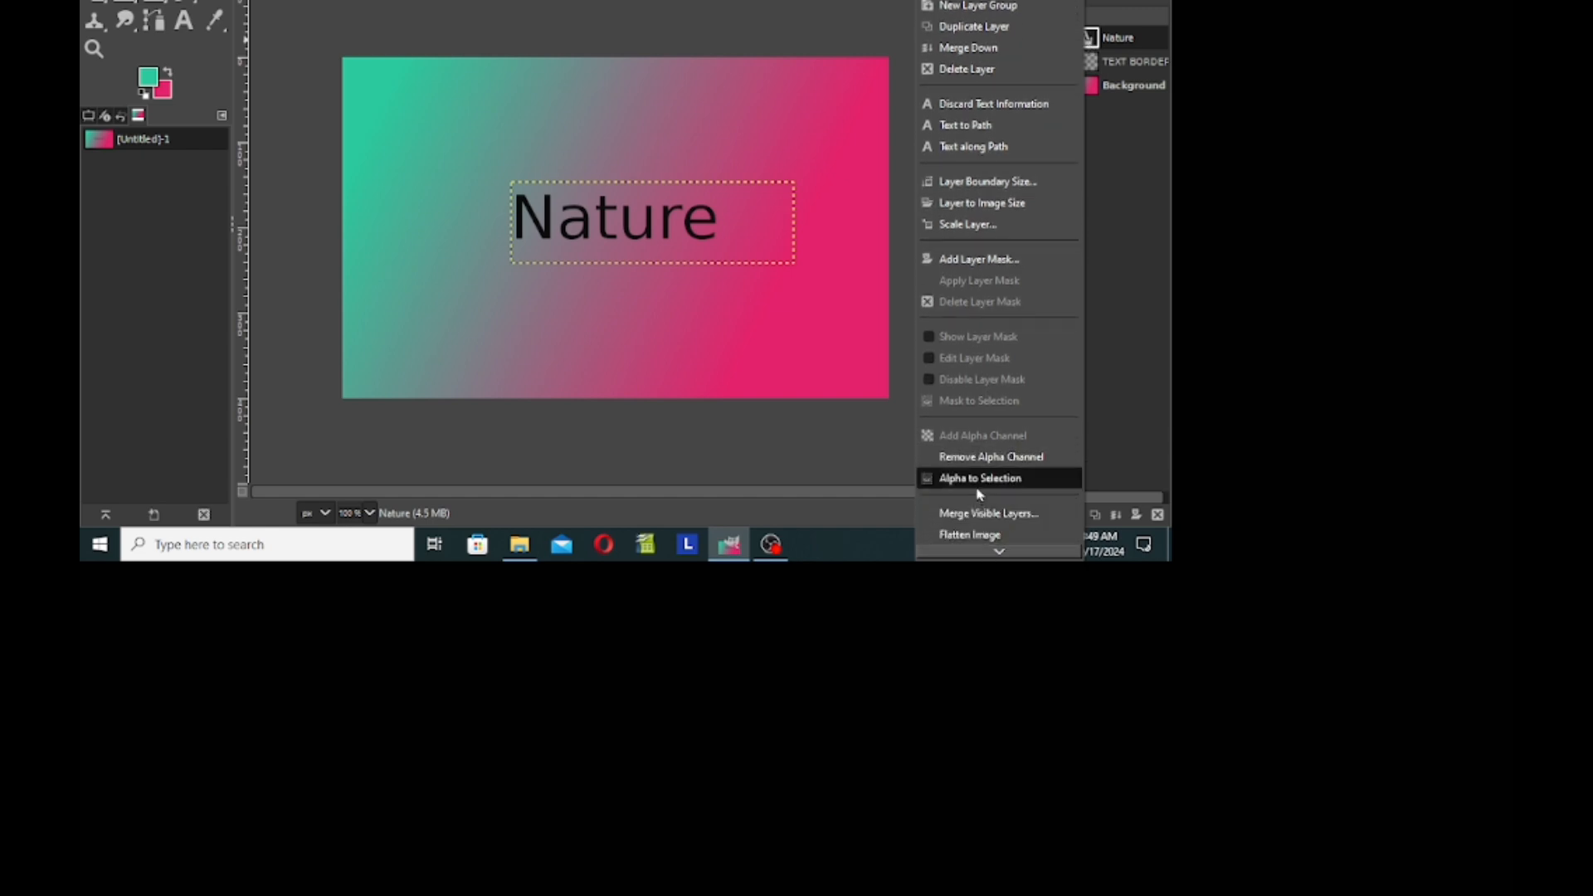
click(977, 480)
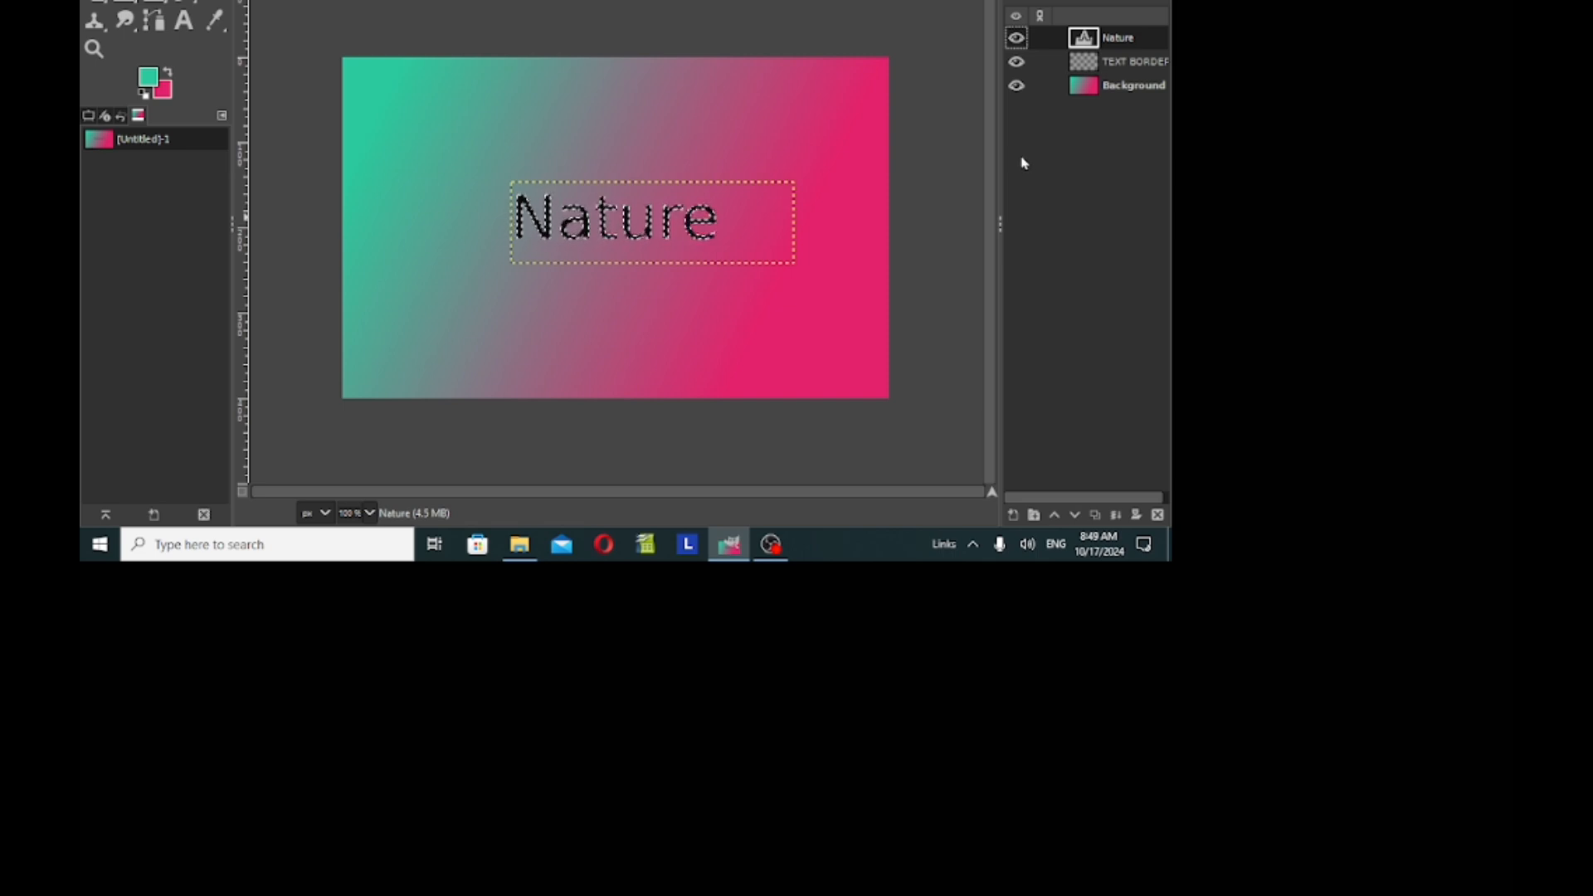
click(1090, 64)
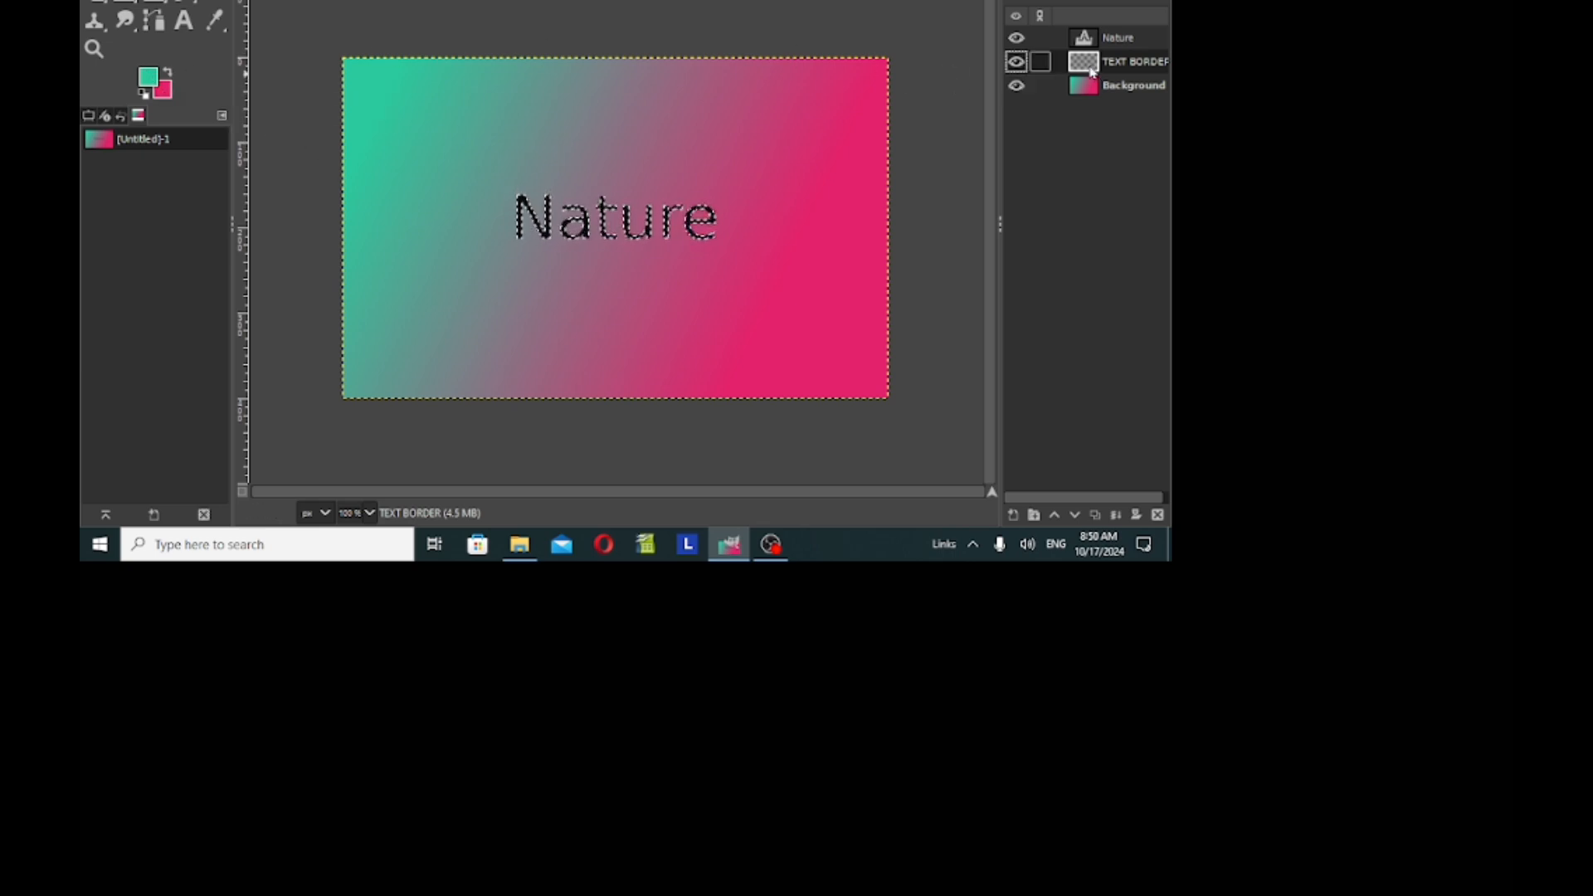
Set the foreground color to light gray c7d6d2 and the background color to near-black 0c0b0b
click(148, 79)
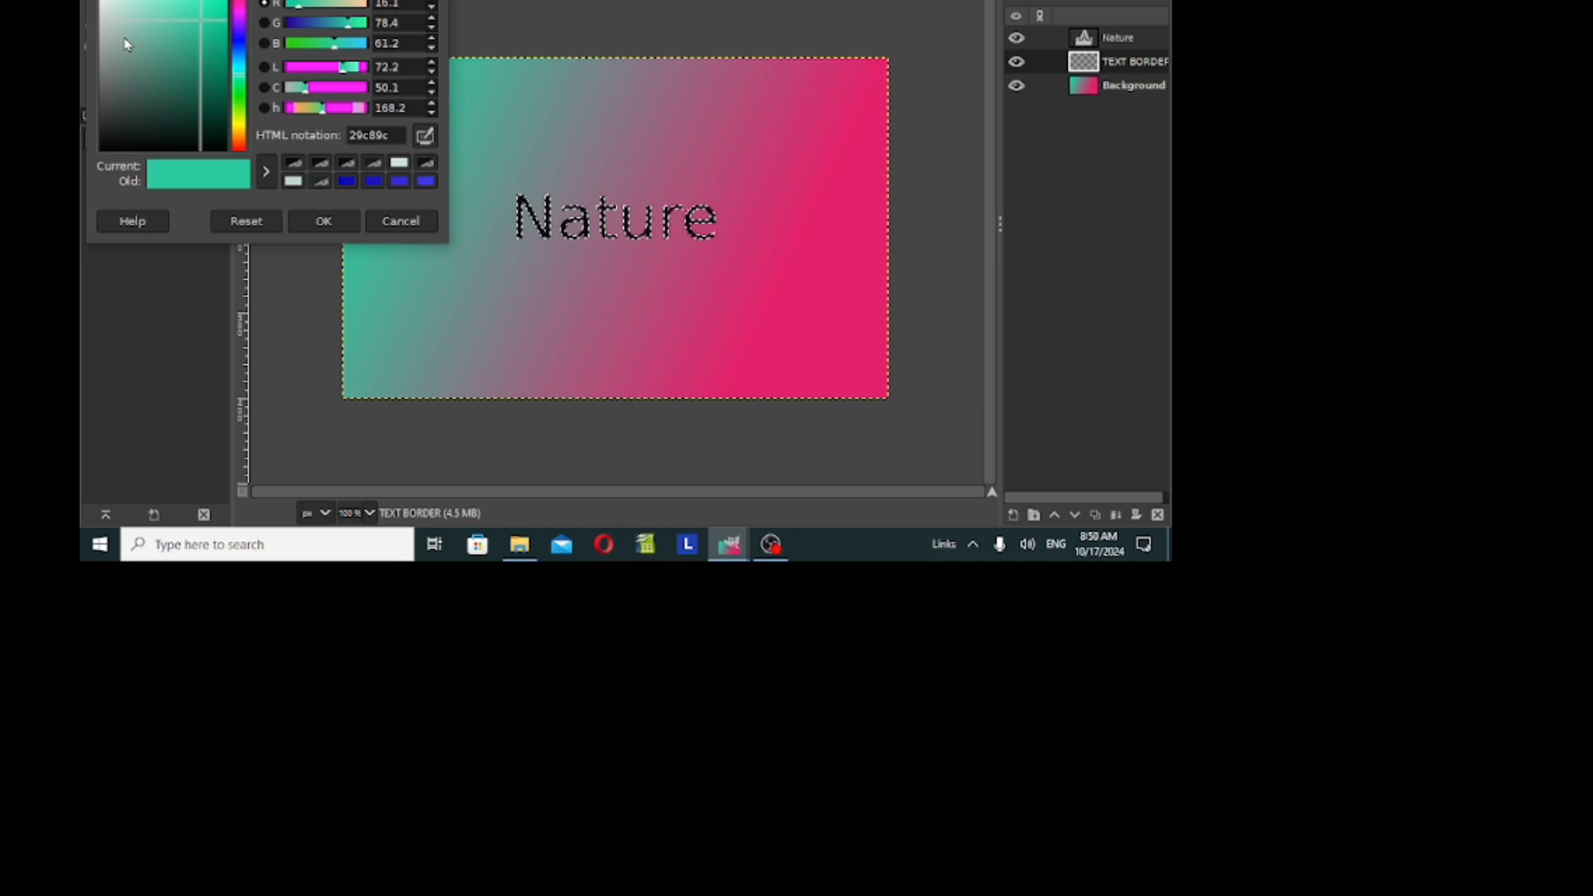
click(111, 12)
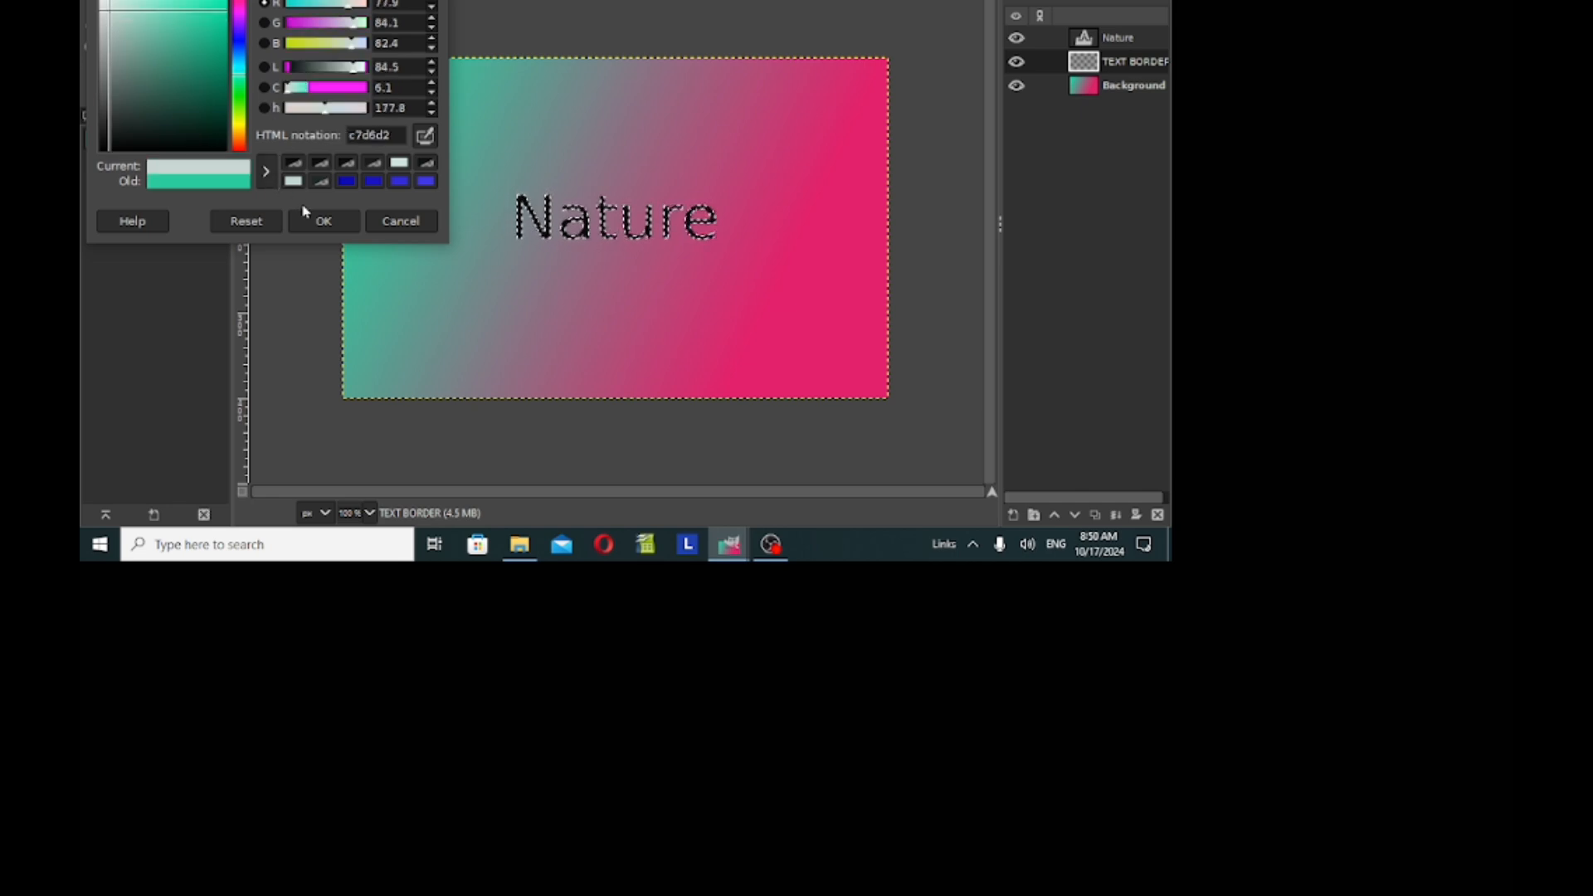
click(316, 223)
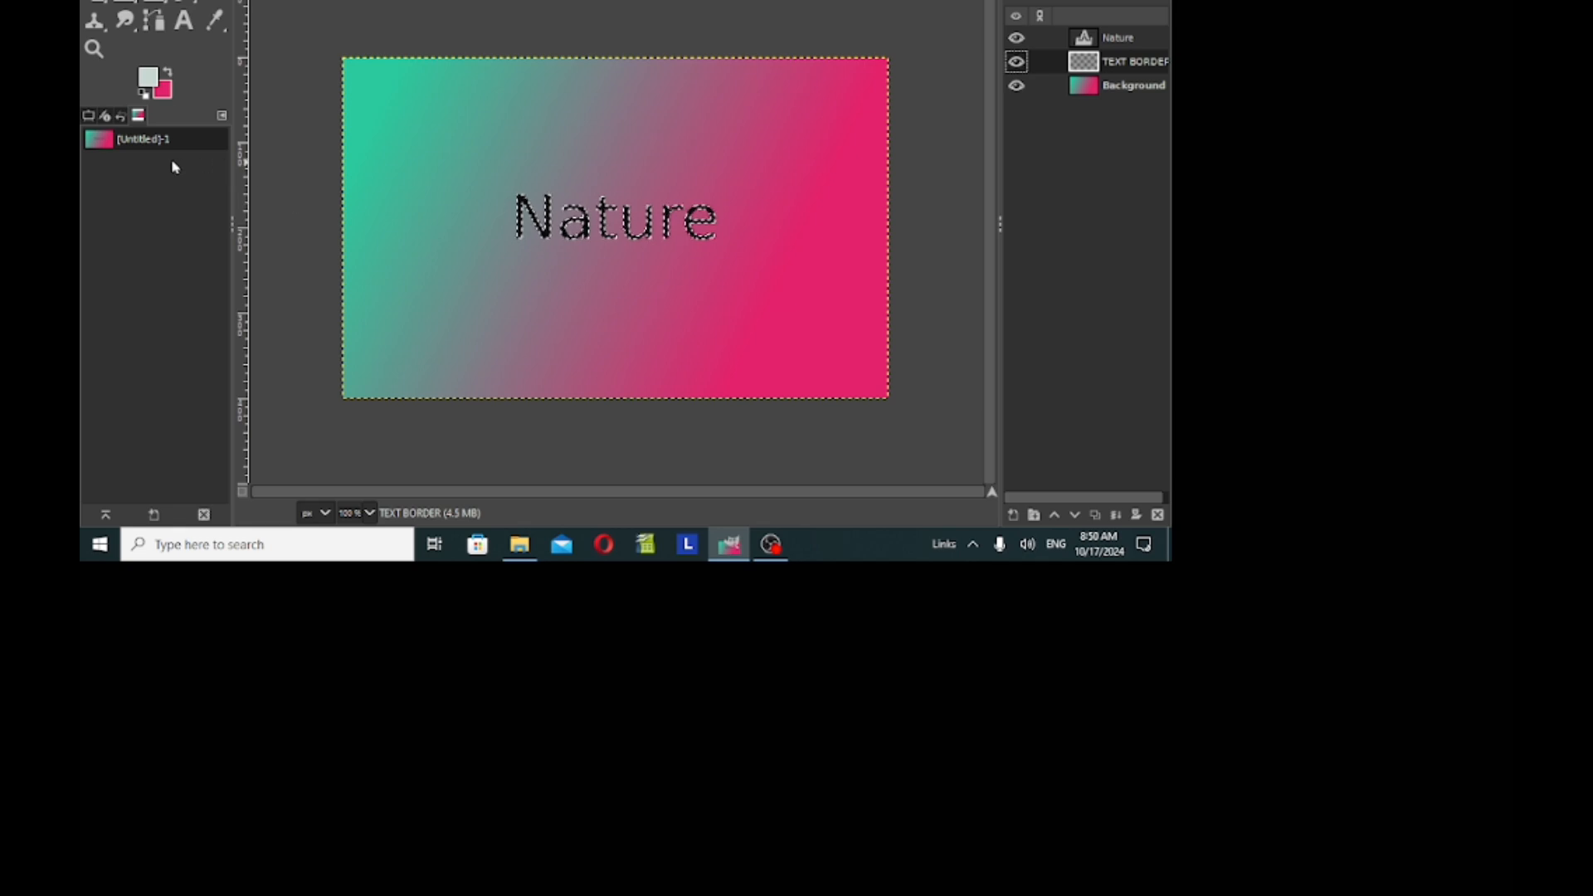
click(166, 95)
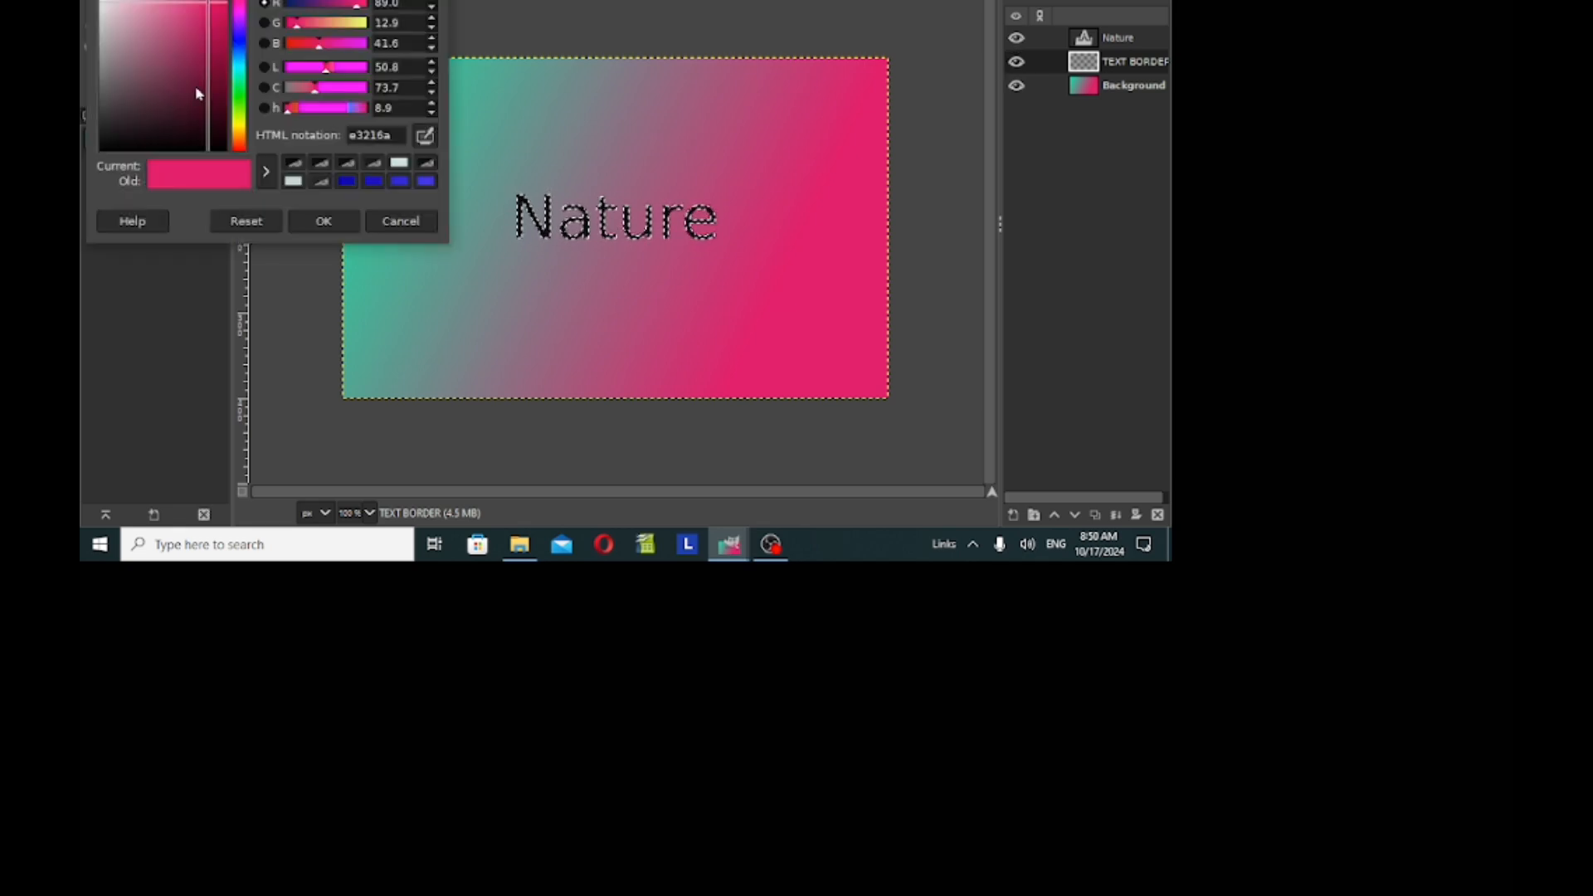
click(112, 149)
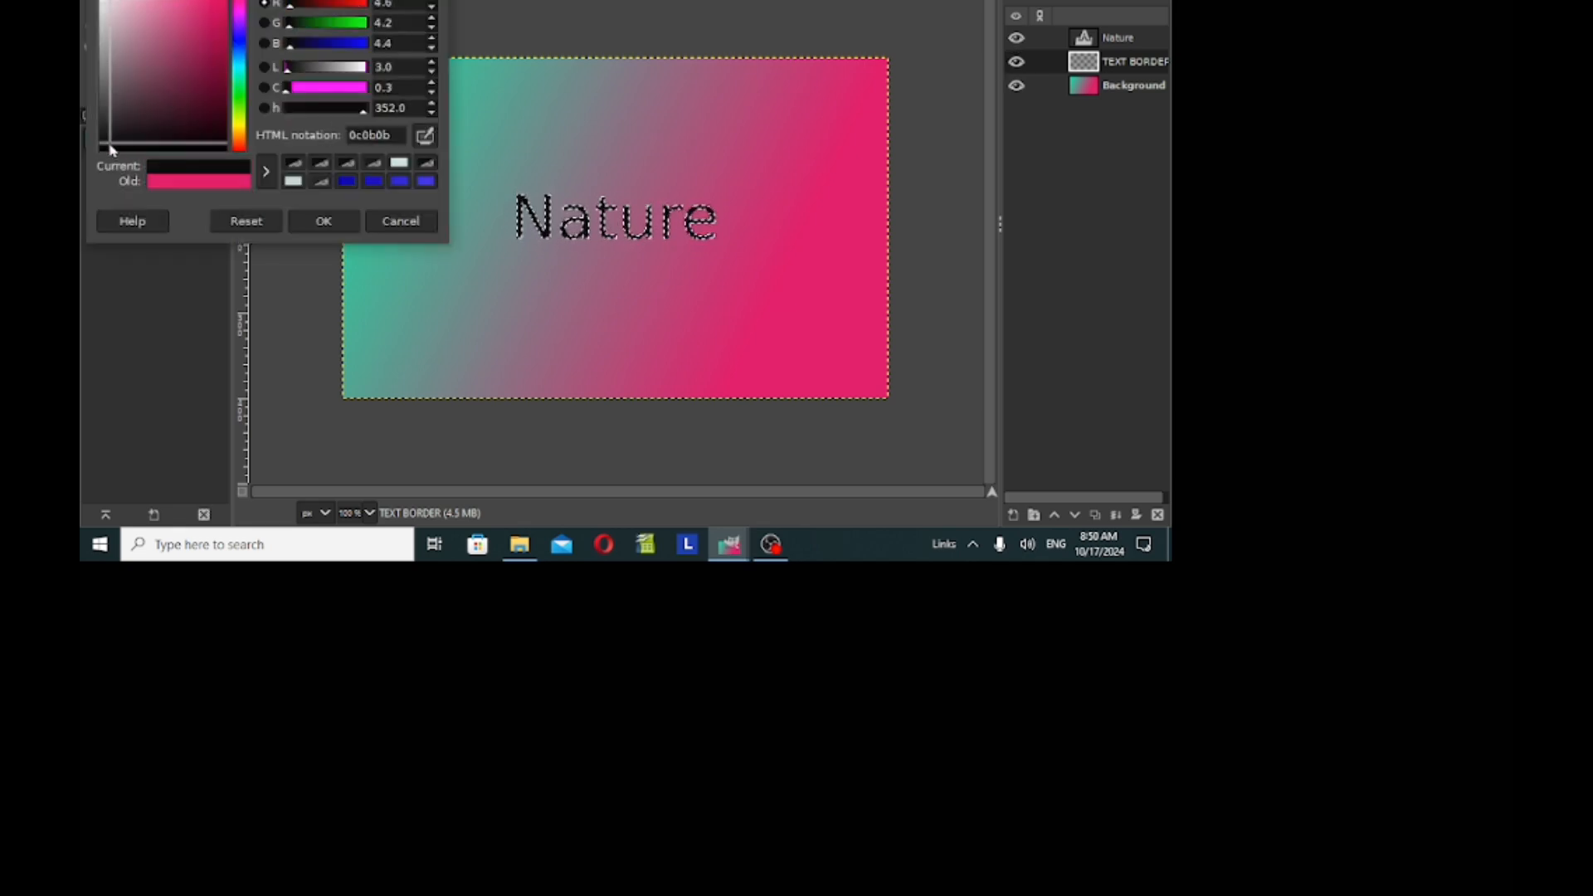
click(308, 220)
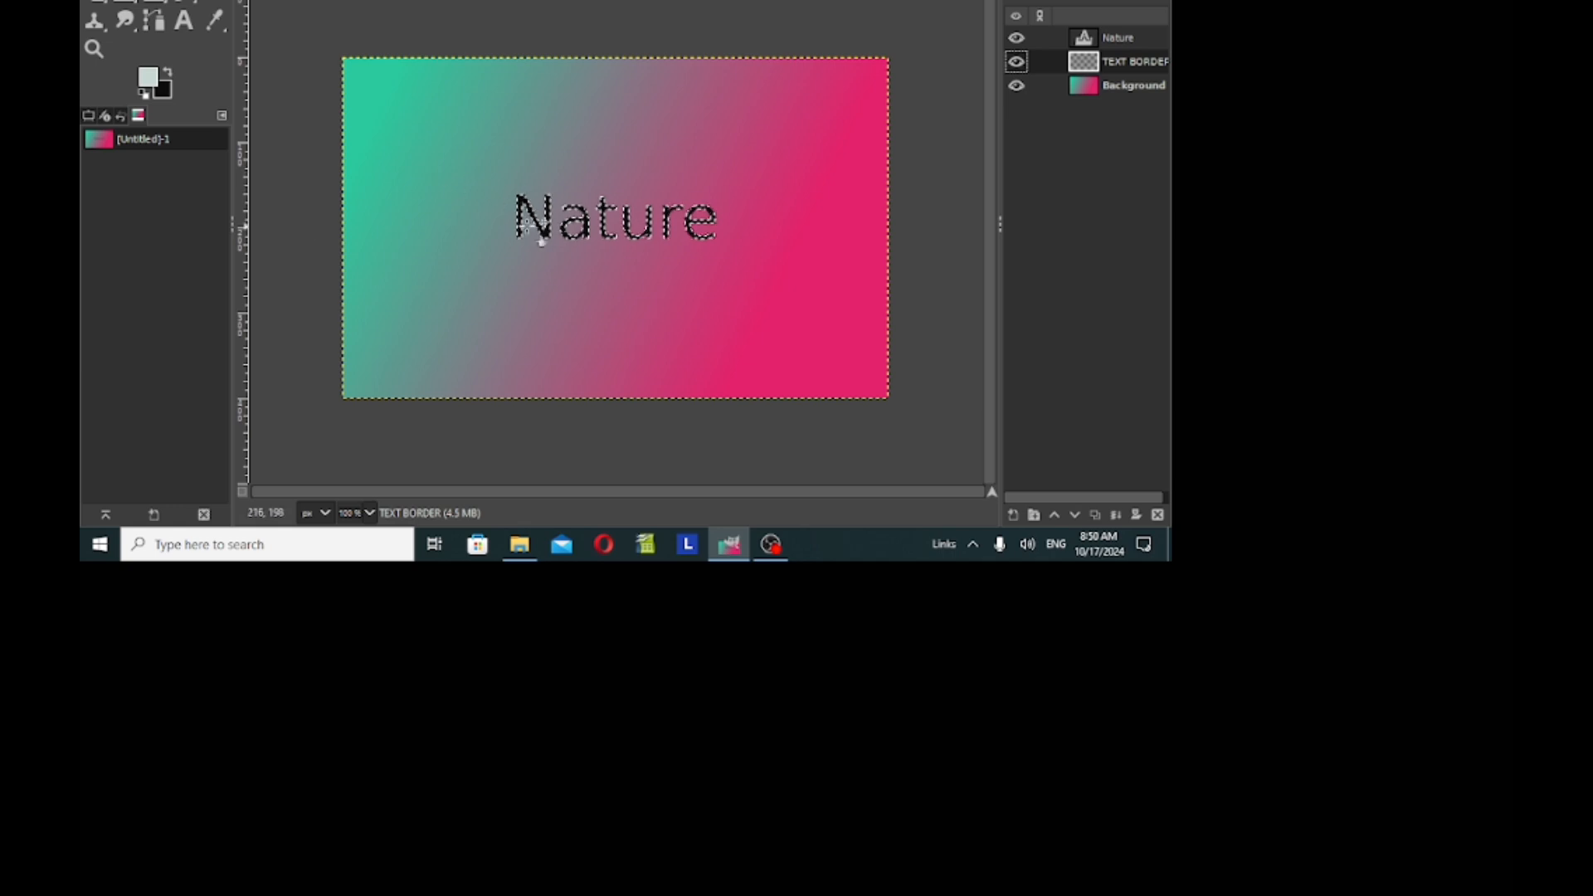
Apply a black Drop Shadow to the Nature layer with X and Y offsets 20, blur radius 10 and opacity 0.5
click(1091, 44)
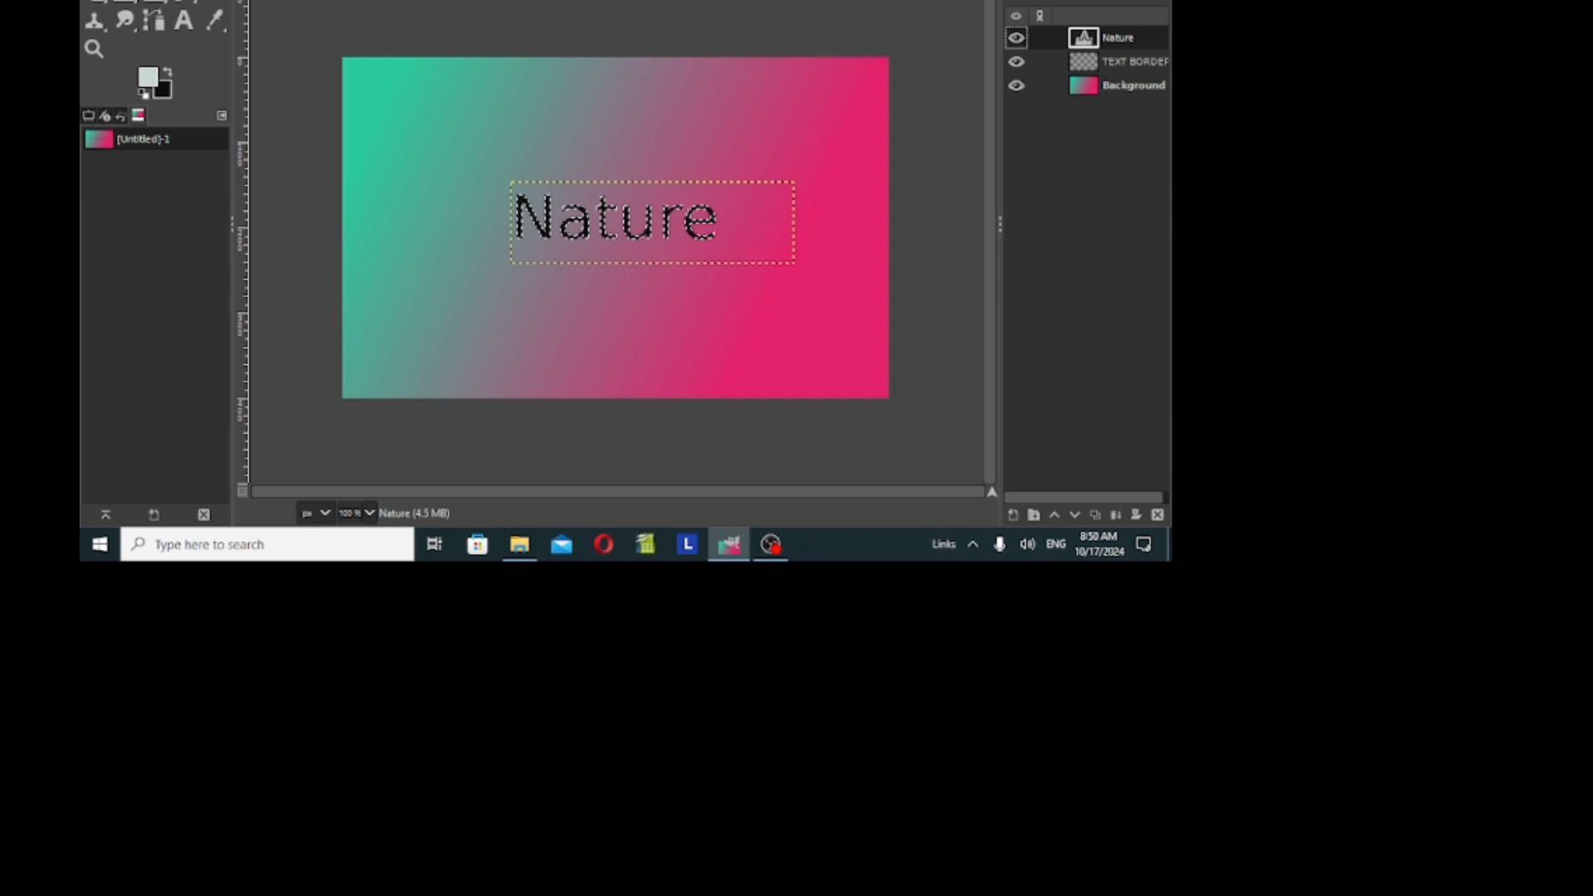
key(alt+r)
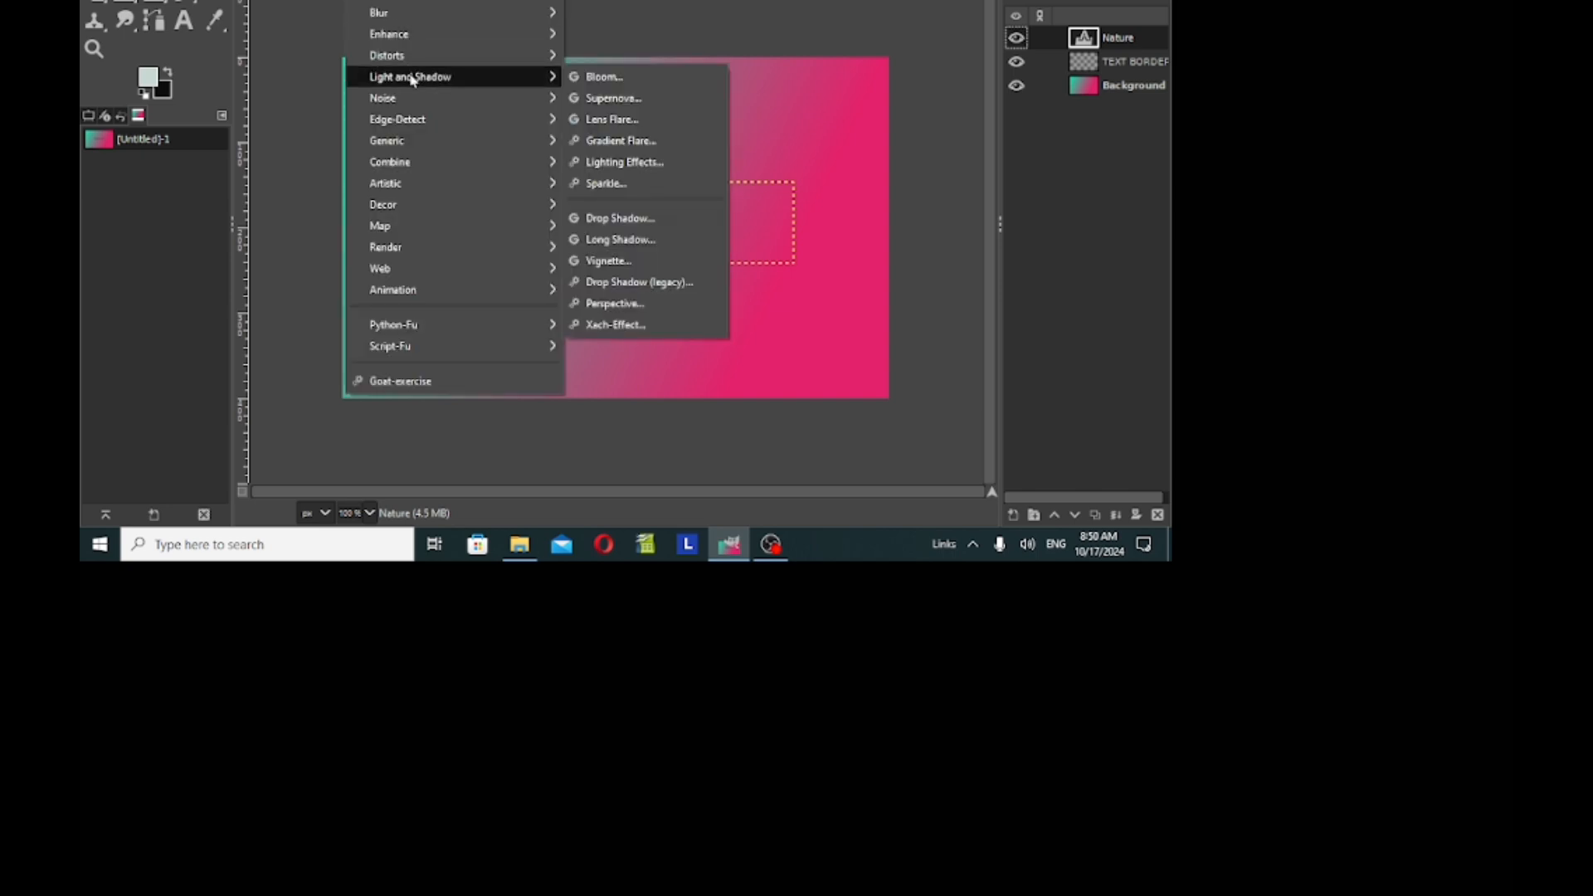
mouse_move(484, 77)
click(594, 219)
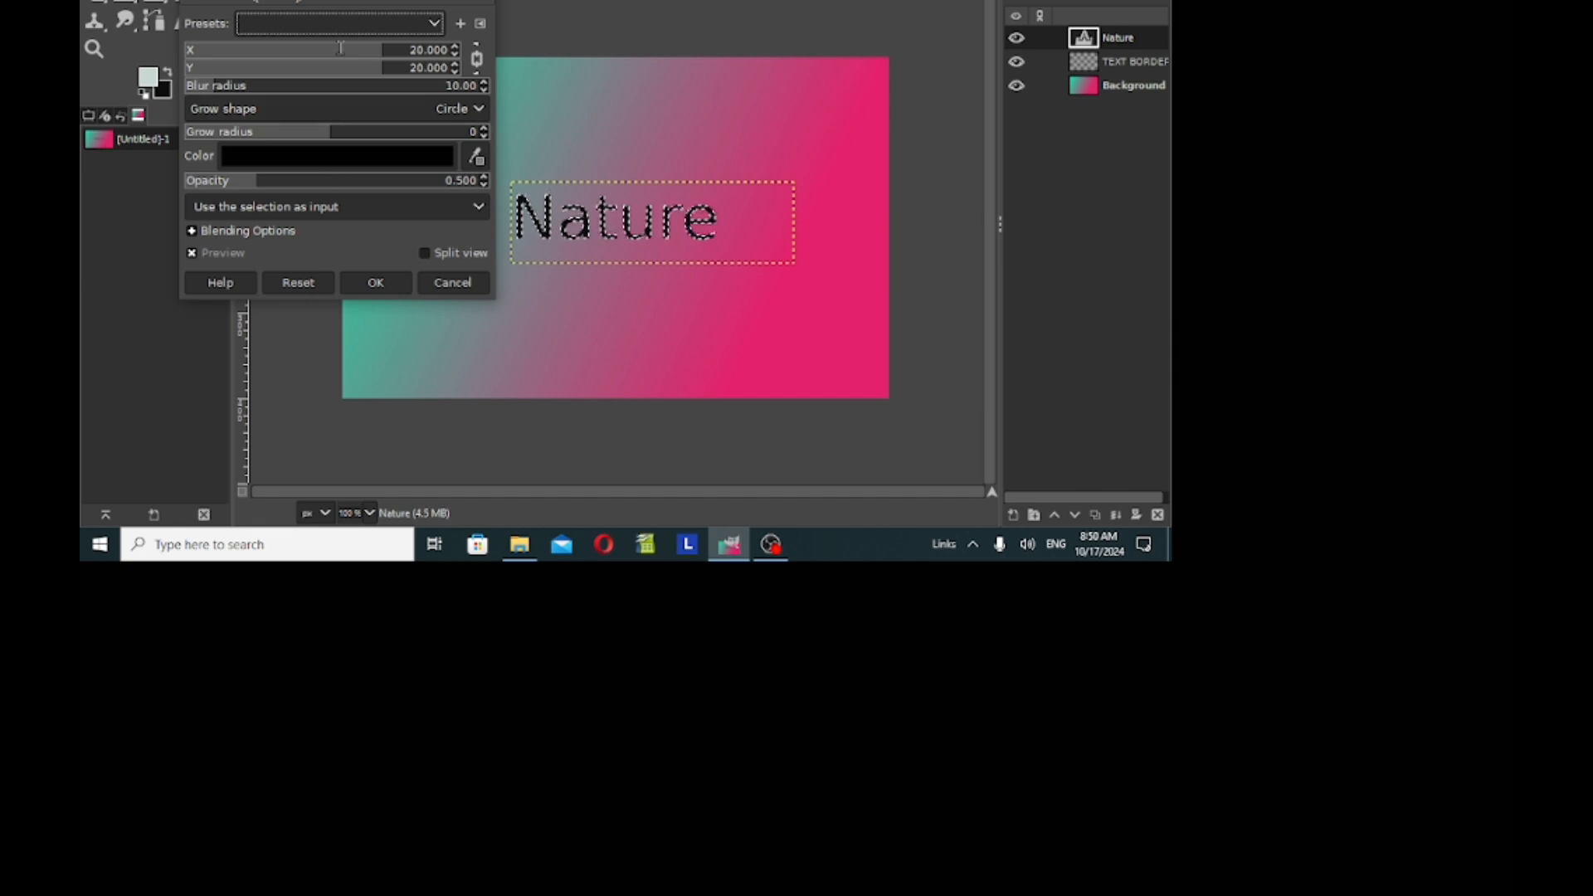
click(435, 26)
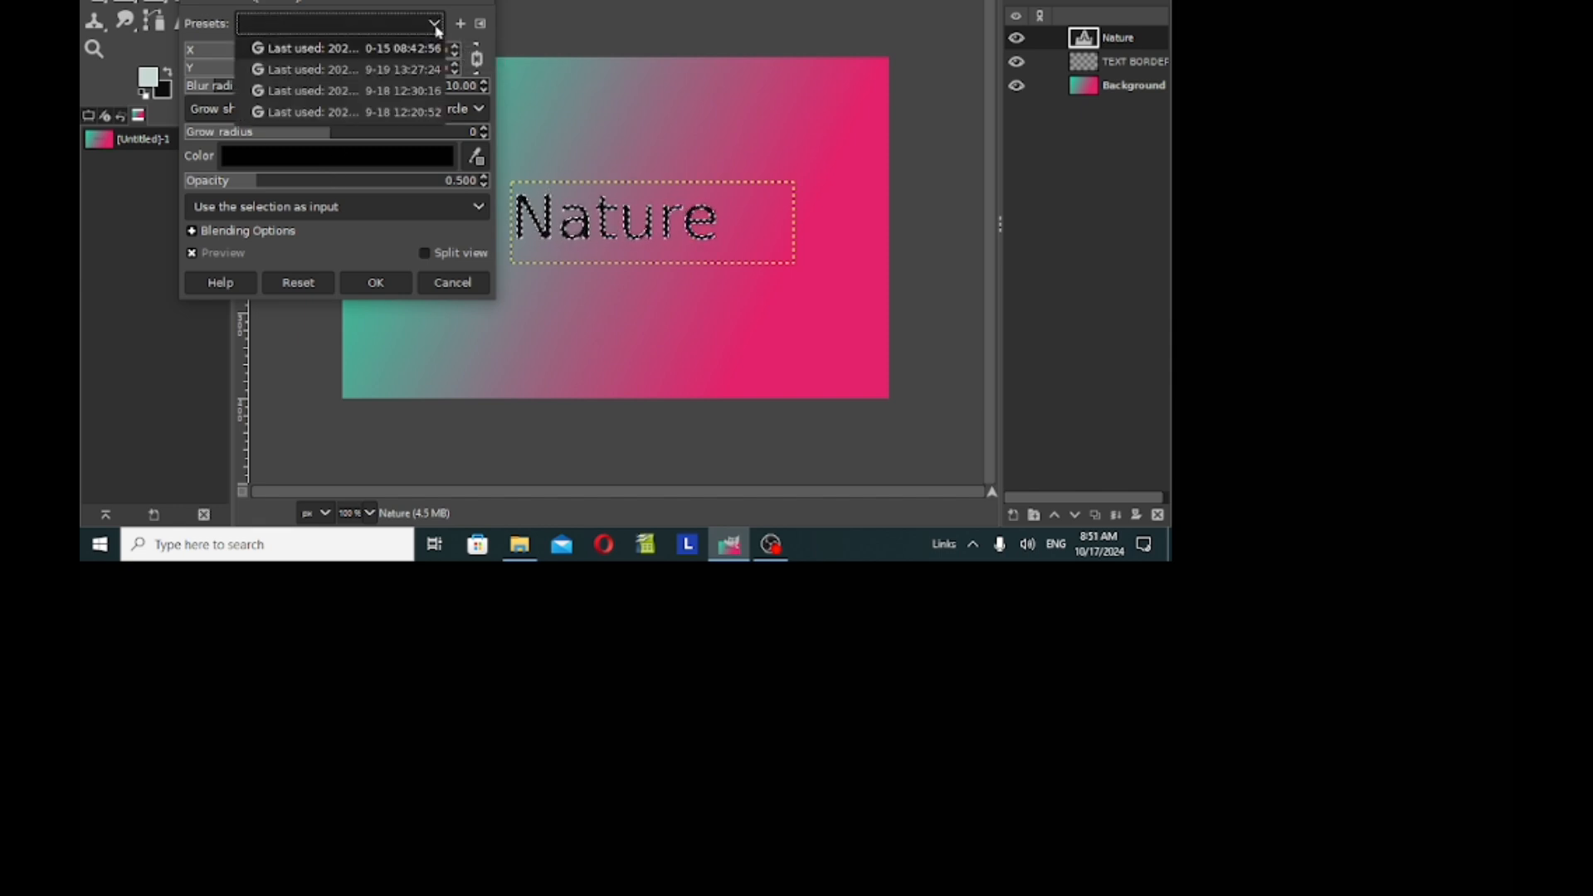
click(436, 28)
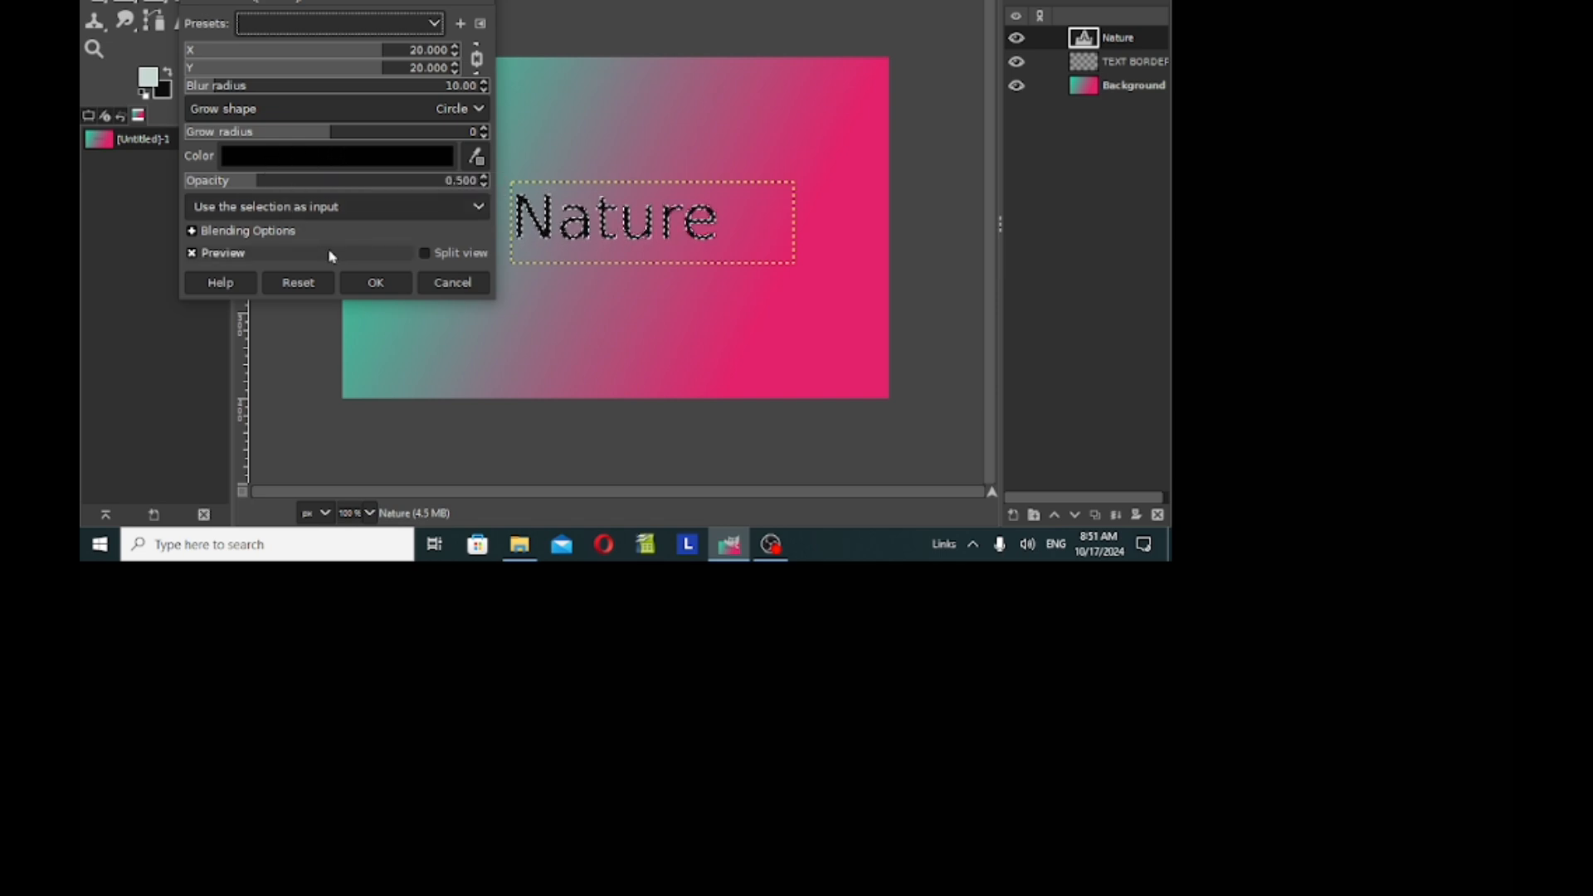
click(377, 284)
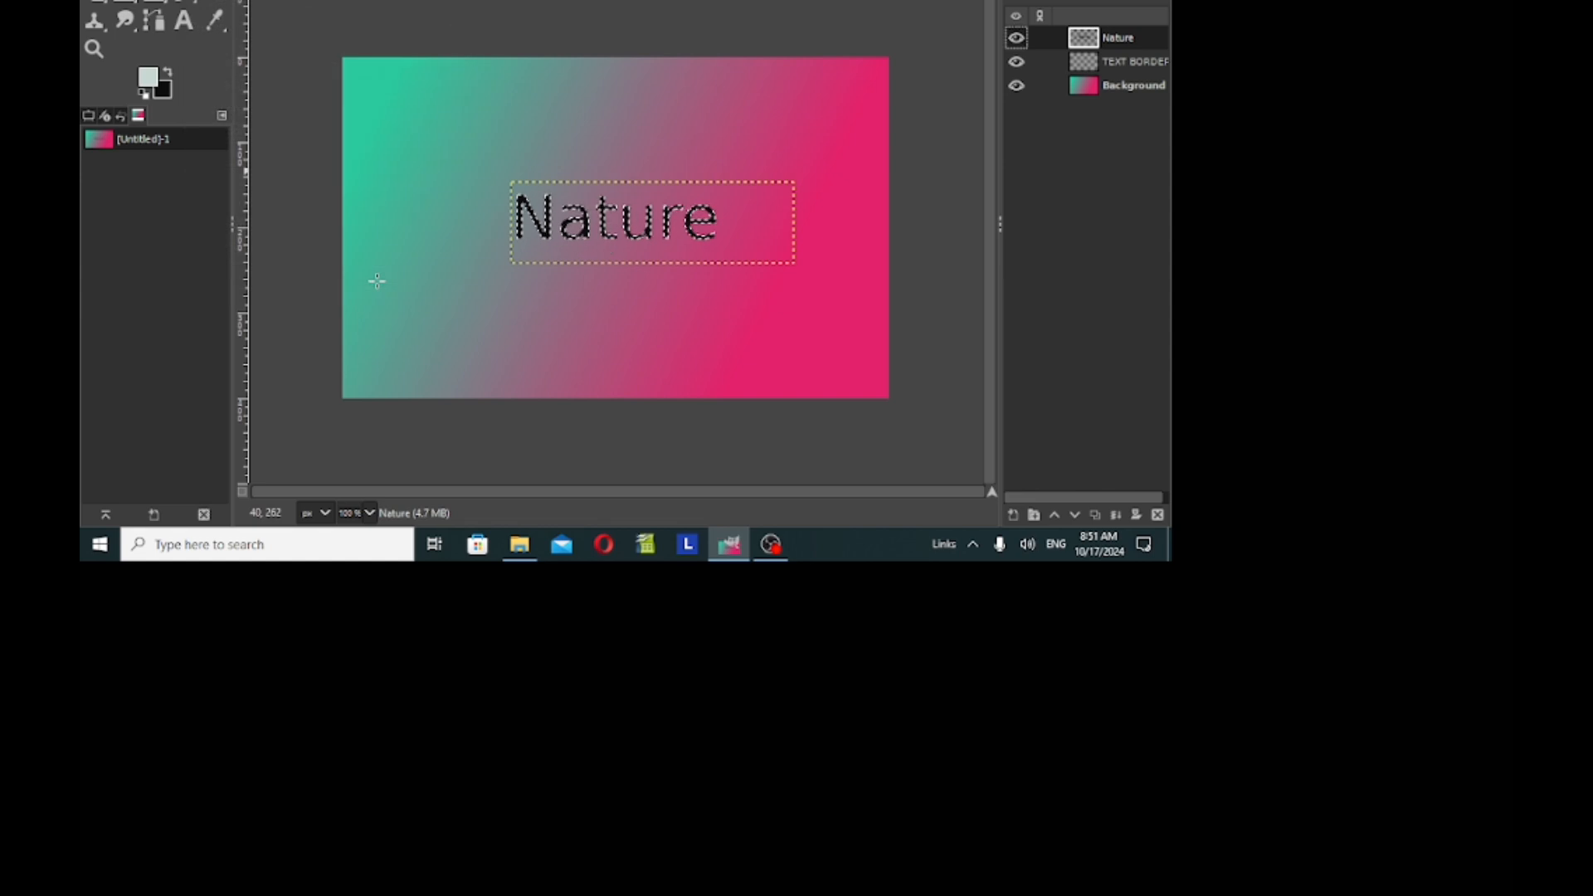
Reapply the Drop Shadow filter to the Nature layer two more times with the same settings
key(ctrl+shift+f)
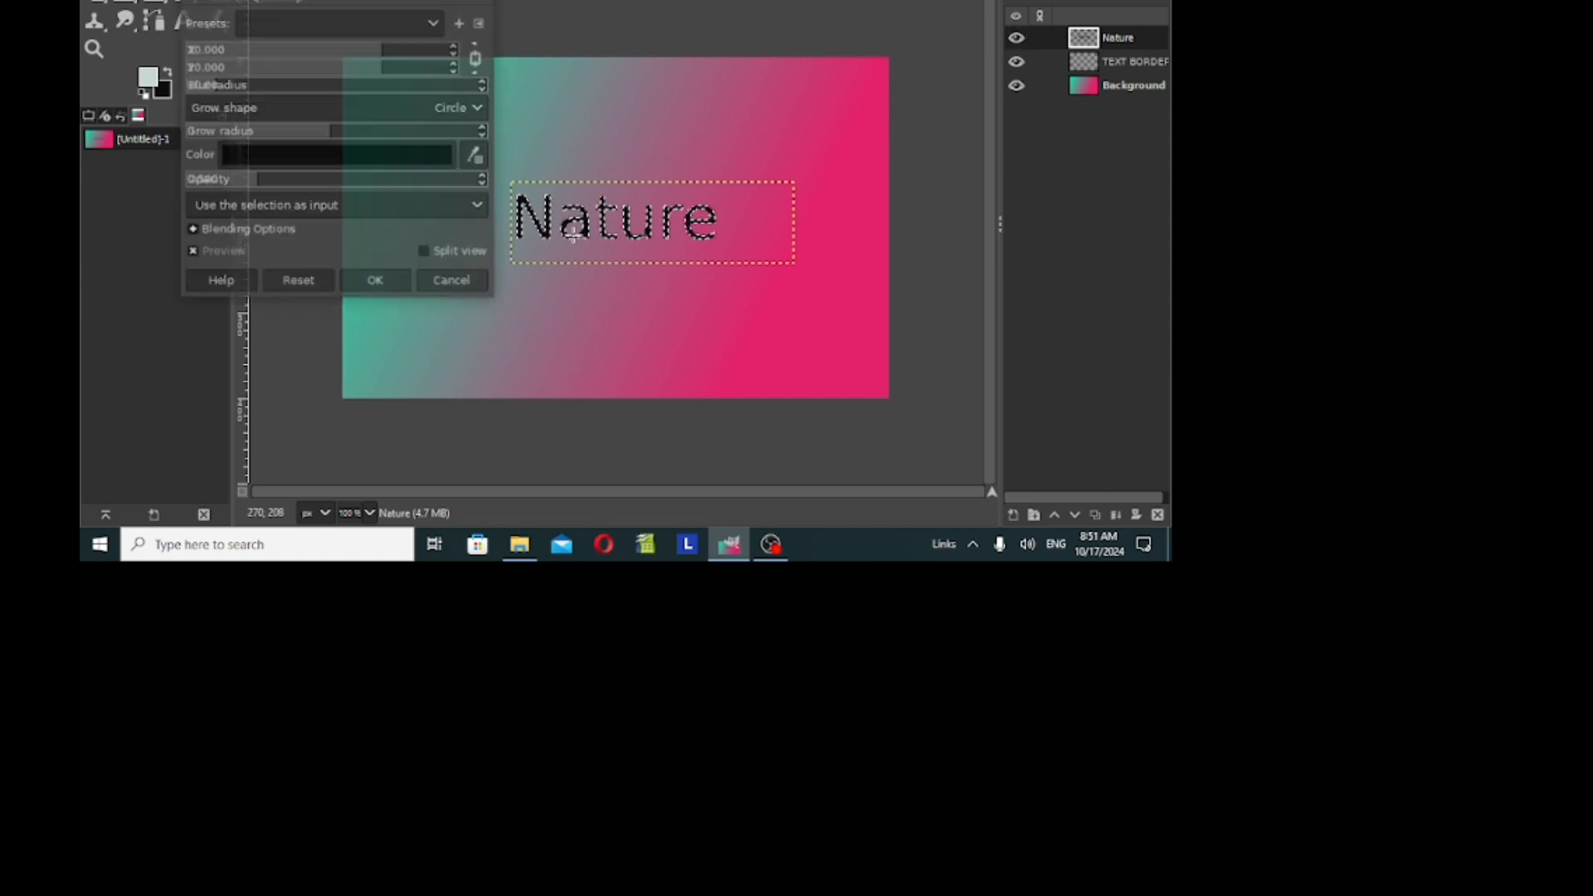
click(385, 285)
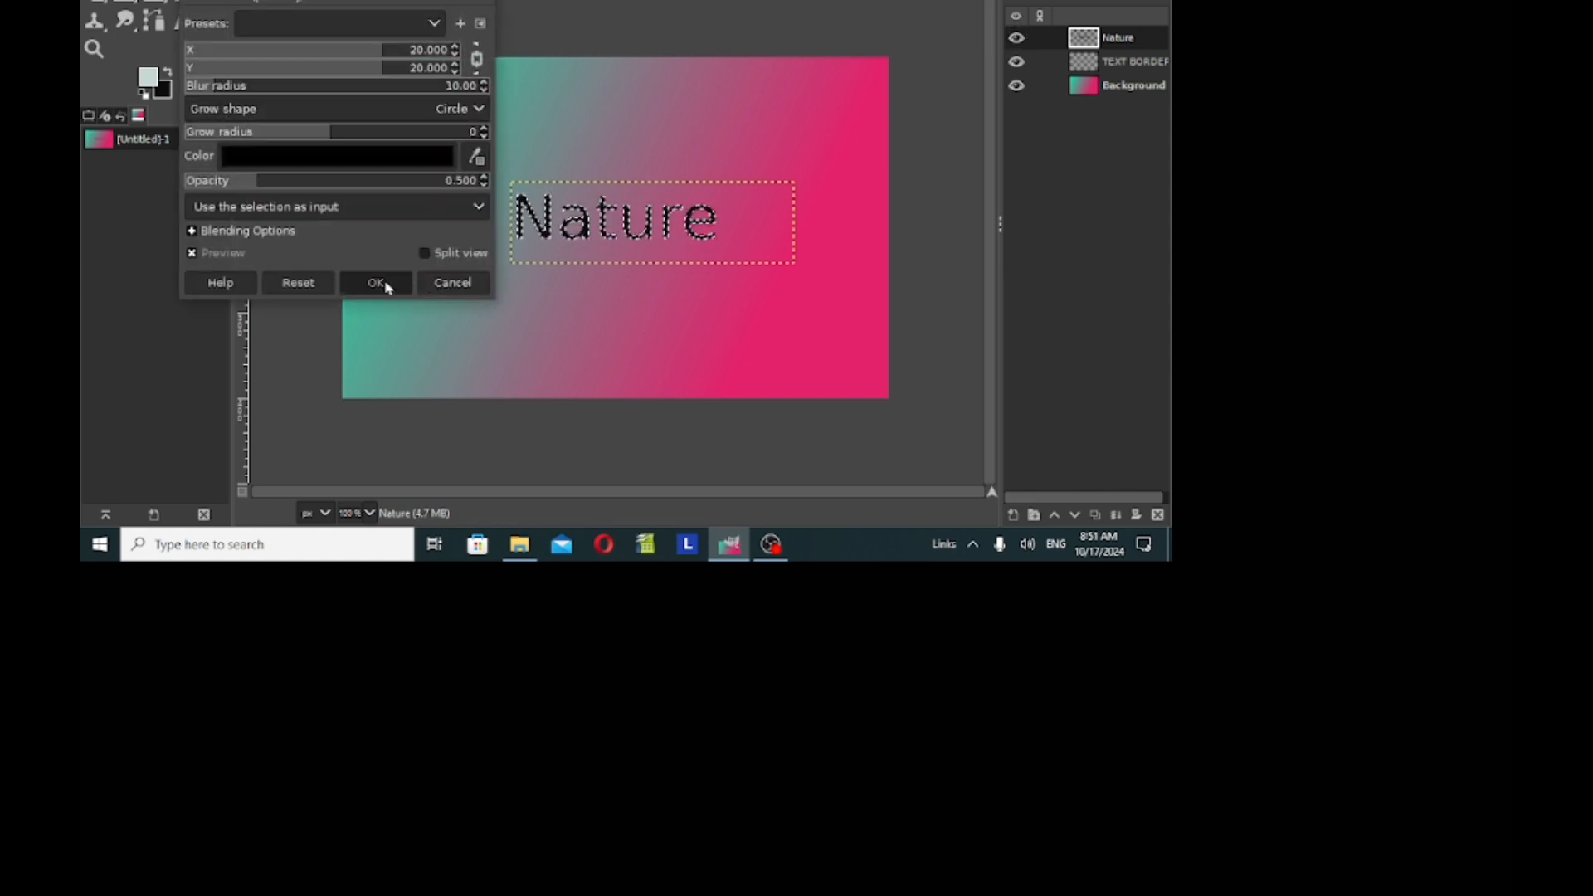
key(ctrl+shift+f)
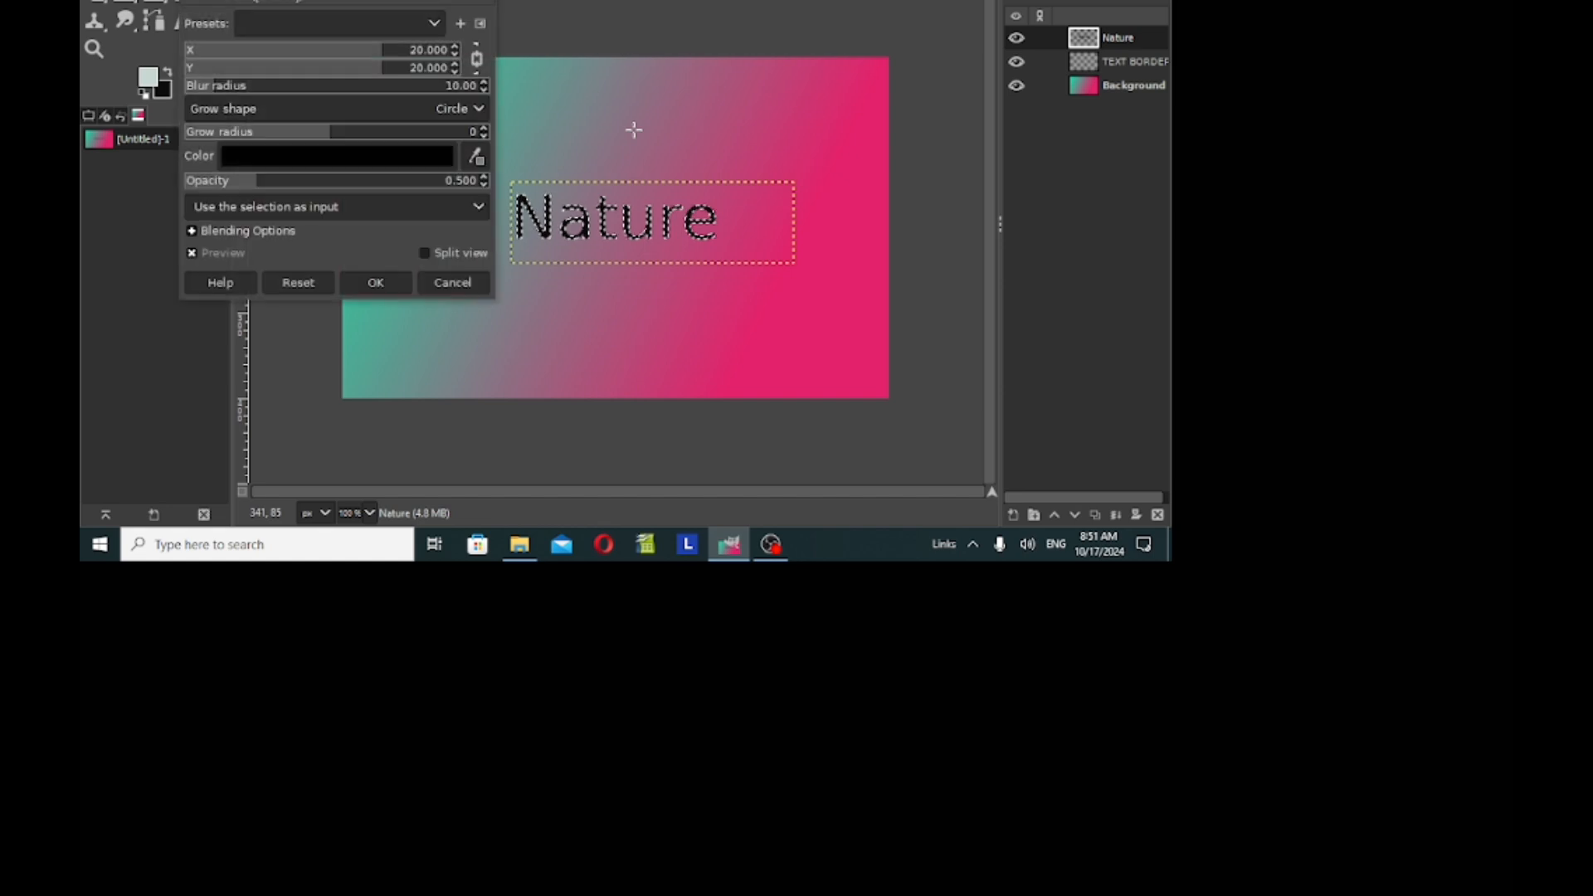
click(376, 286)
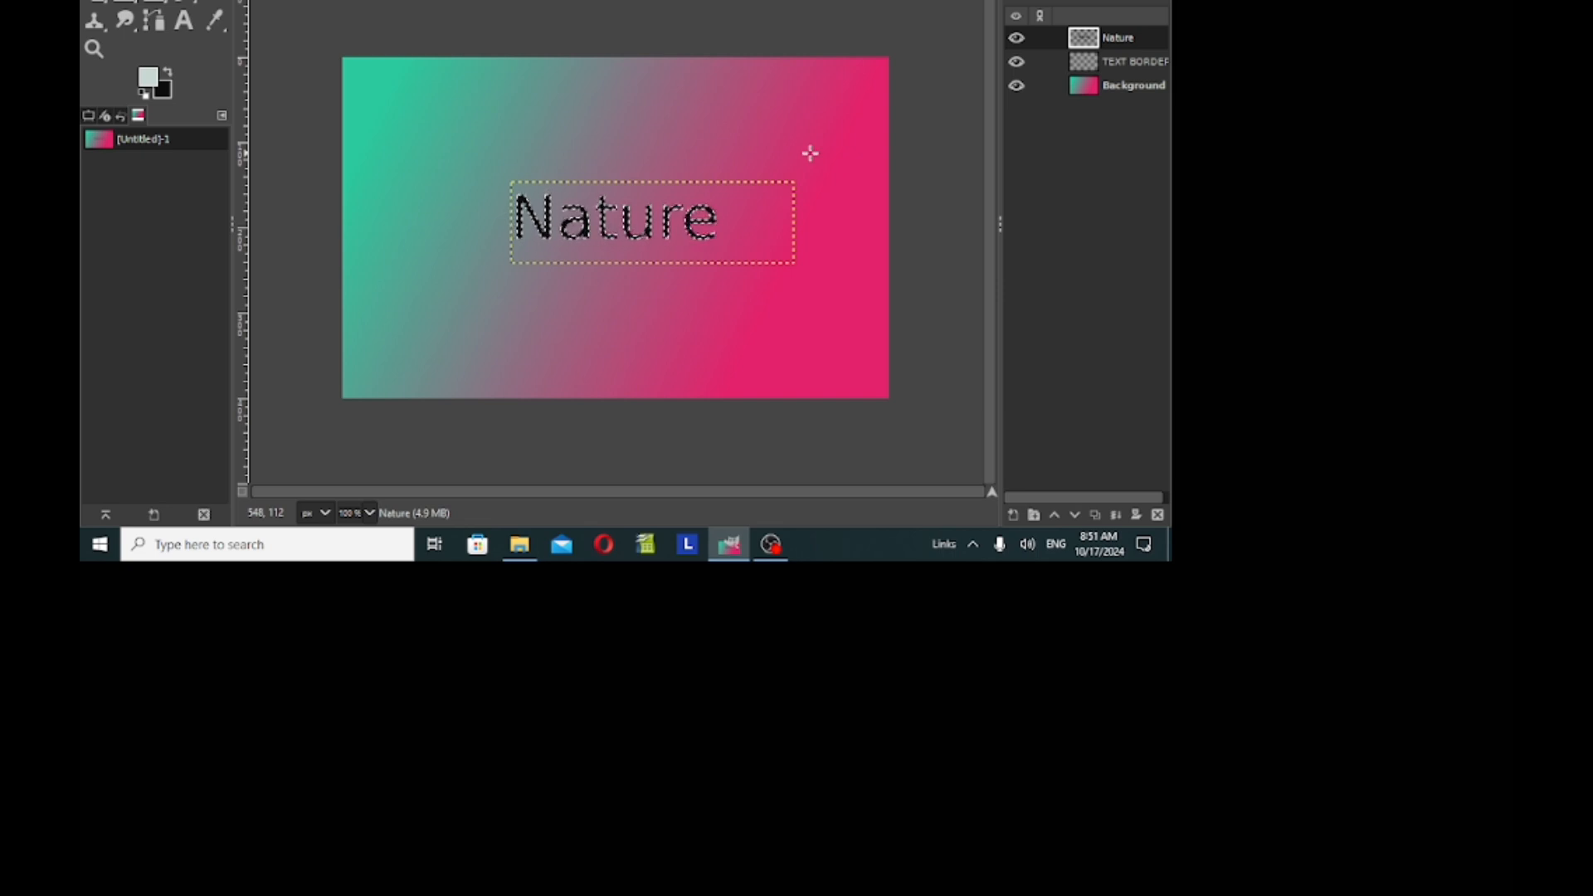
key(ctrl+shift+f)
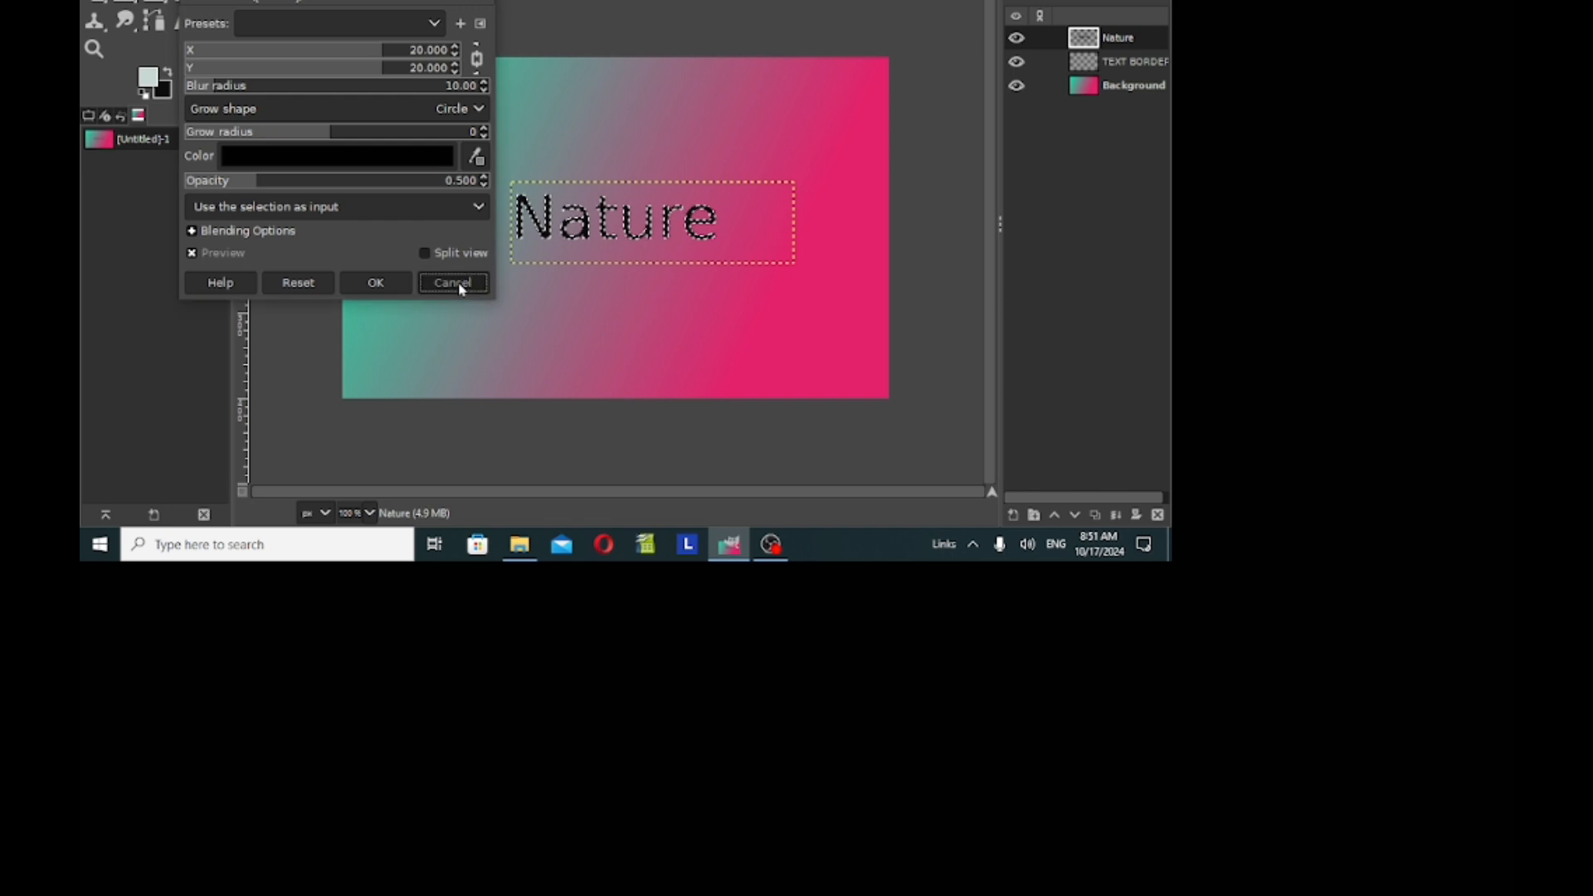
click(453, 283)
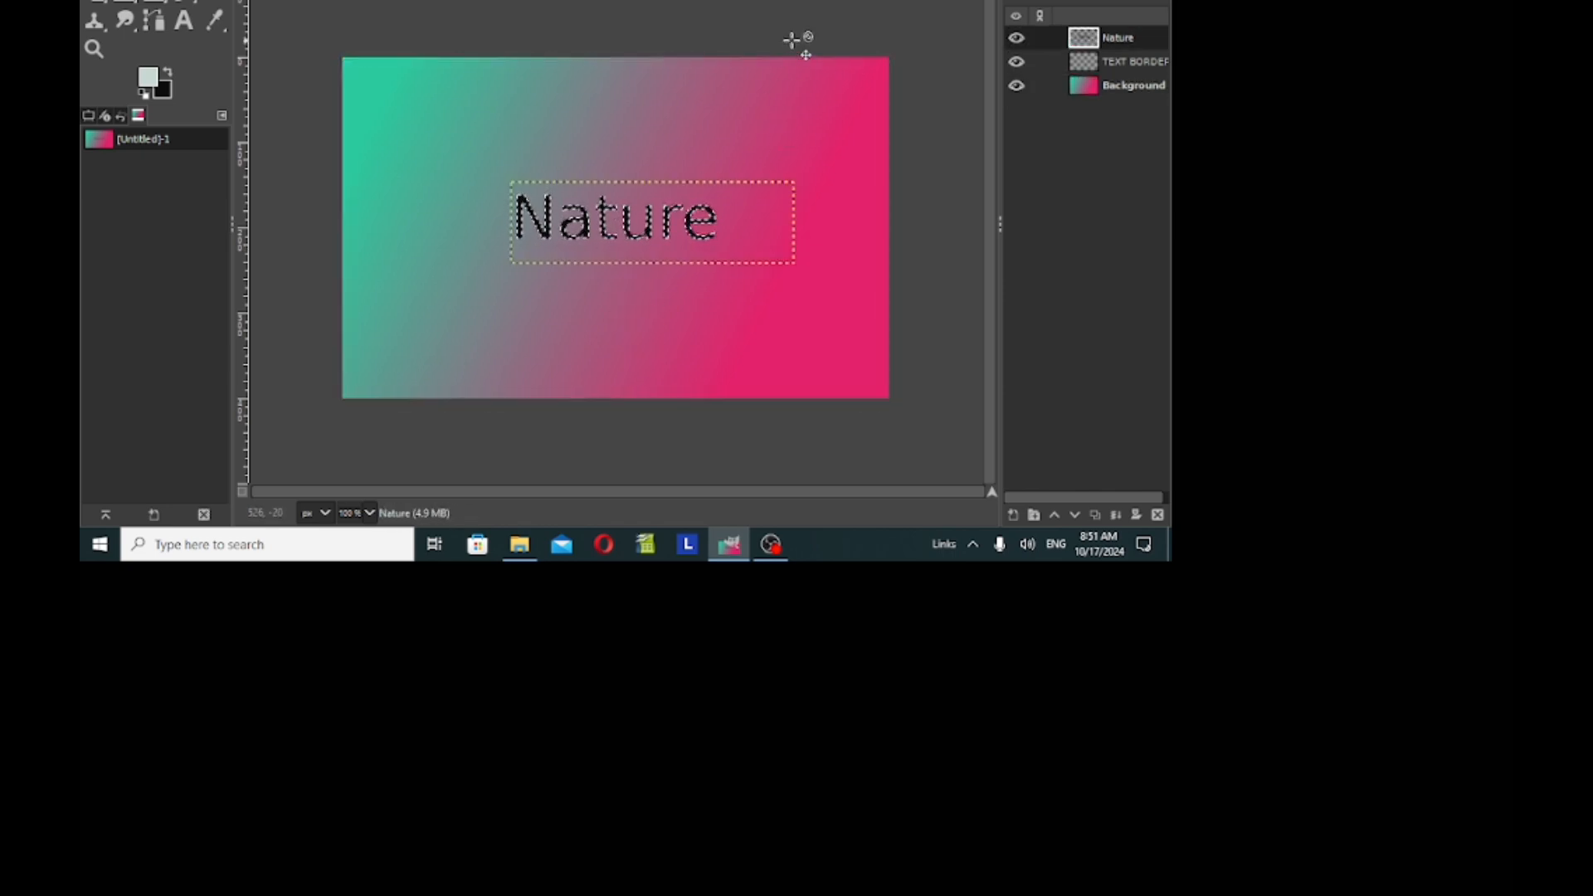
Nudge the Nature layer slightly down and across, and merge all visible layers with the result expanded as necessary
mouse_move(678, 235)
mouse_down()
mouse_move(715, 178)
mouse_move(705, 148)
mouse_move(677, 256)
mouse_move(681, 238)
mouse_up()
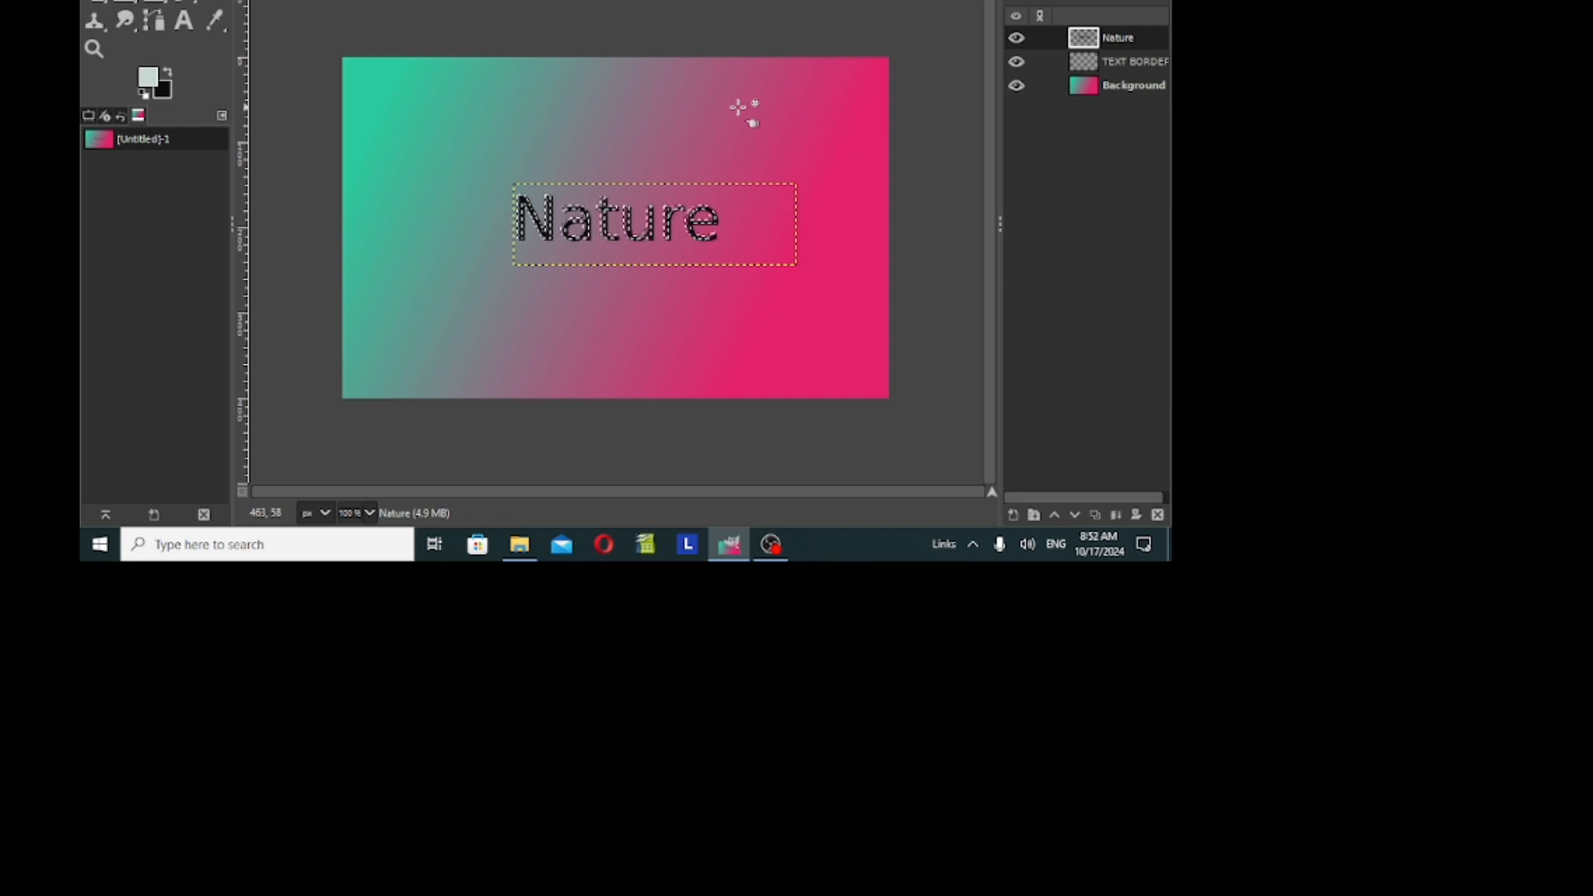
right_click(1052, 145)
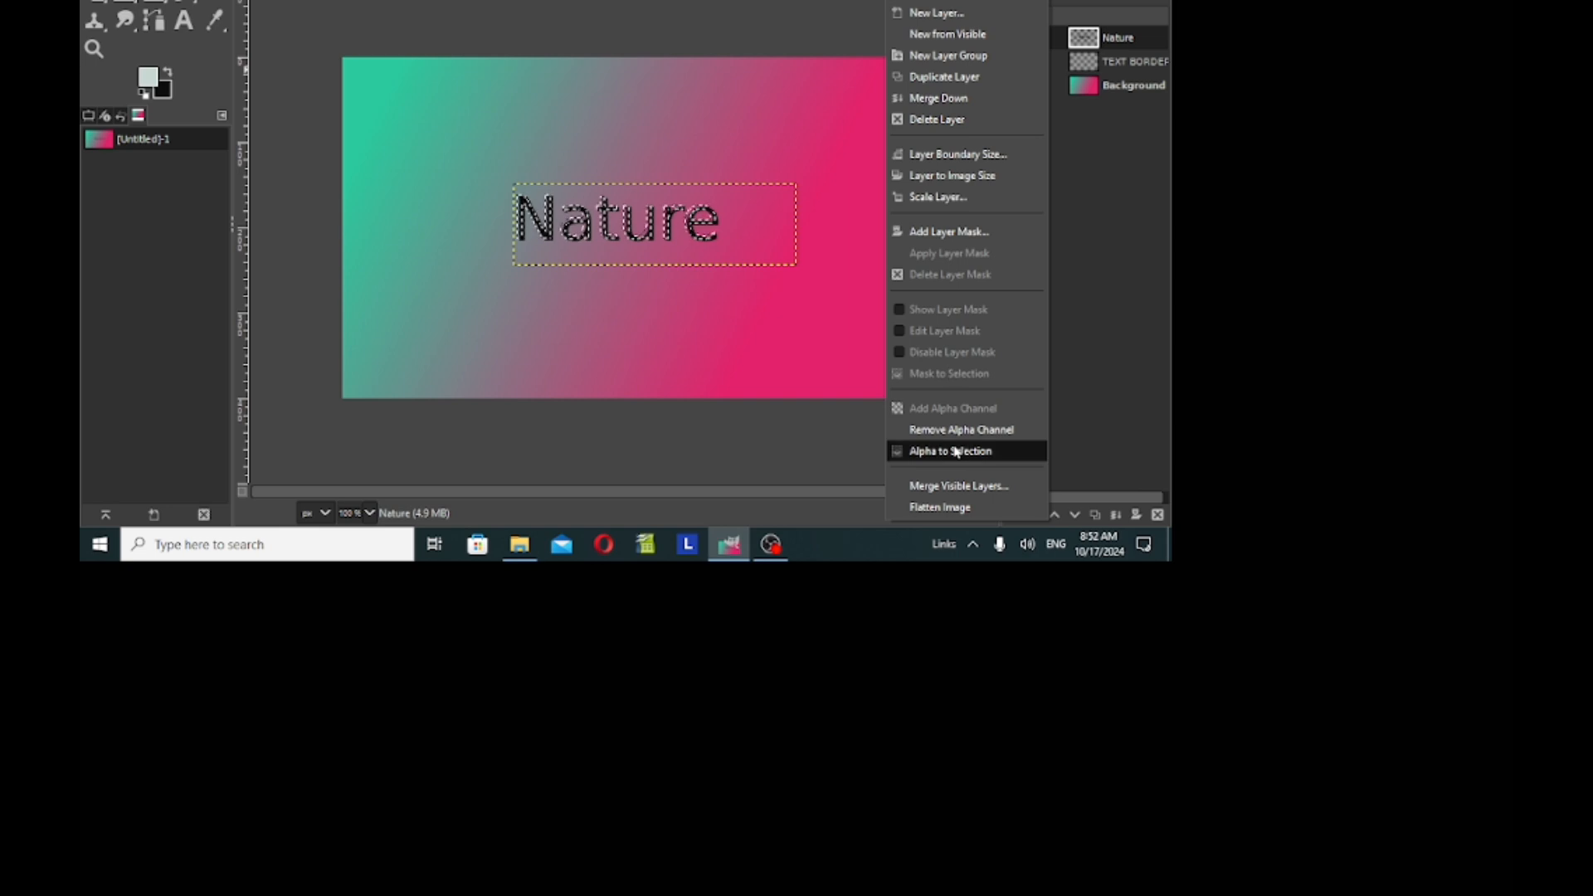
click(941, 488)
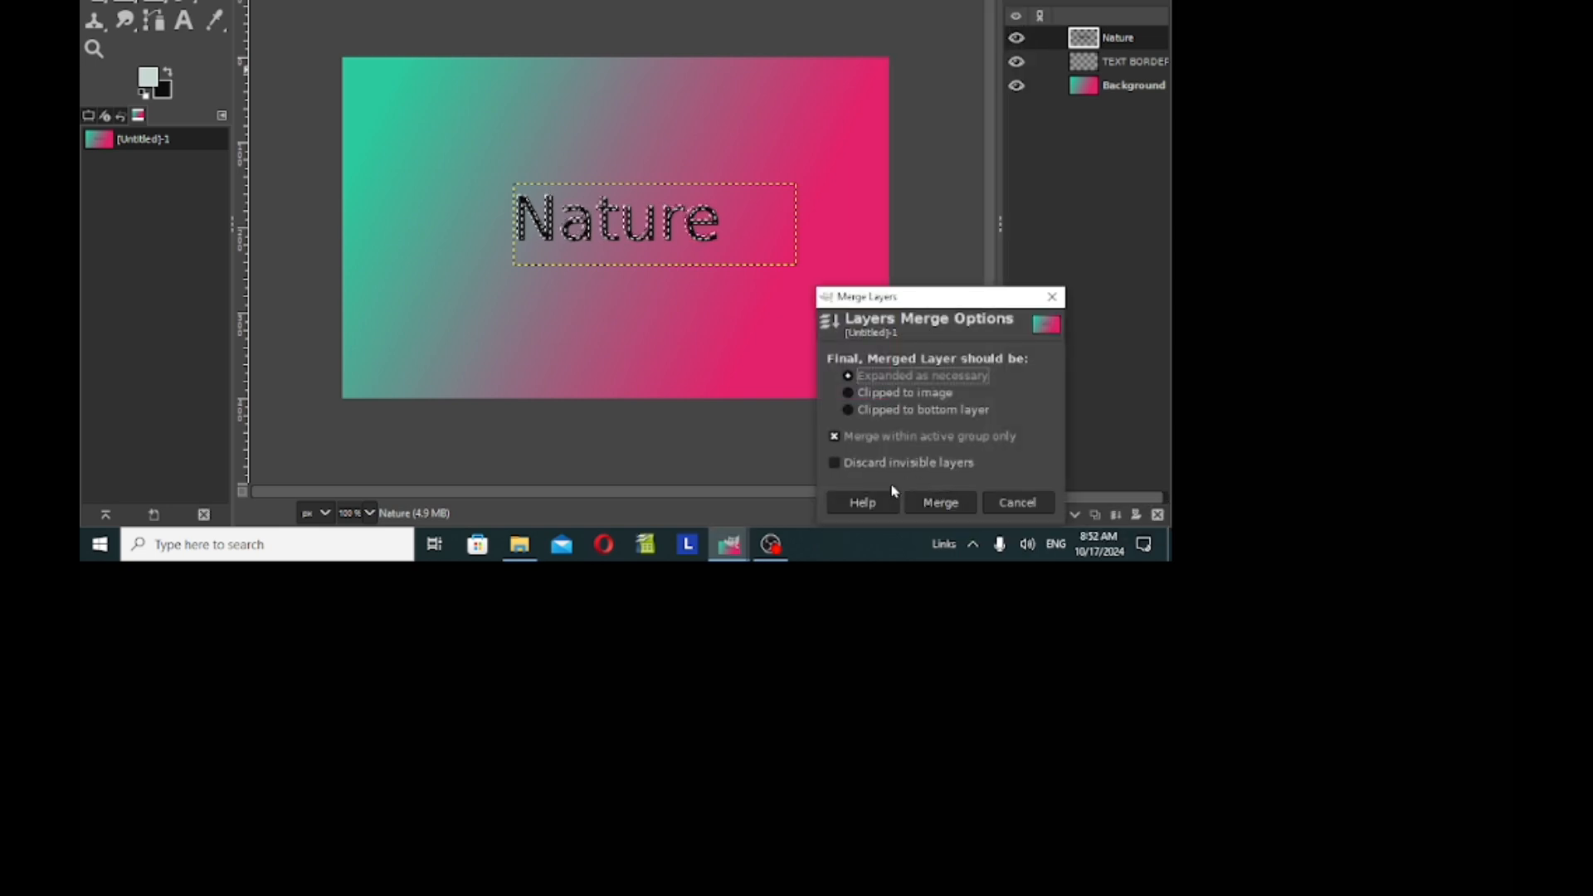
click(941, 503)
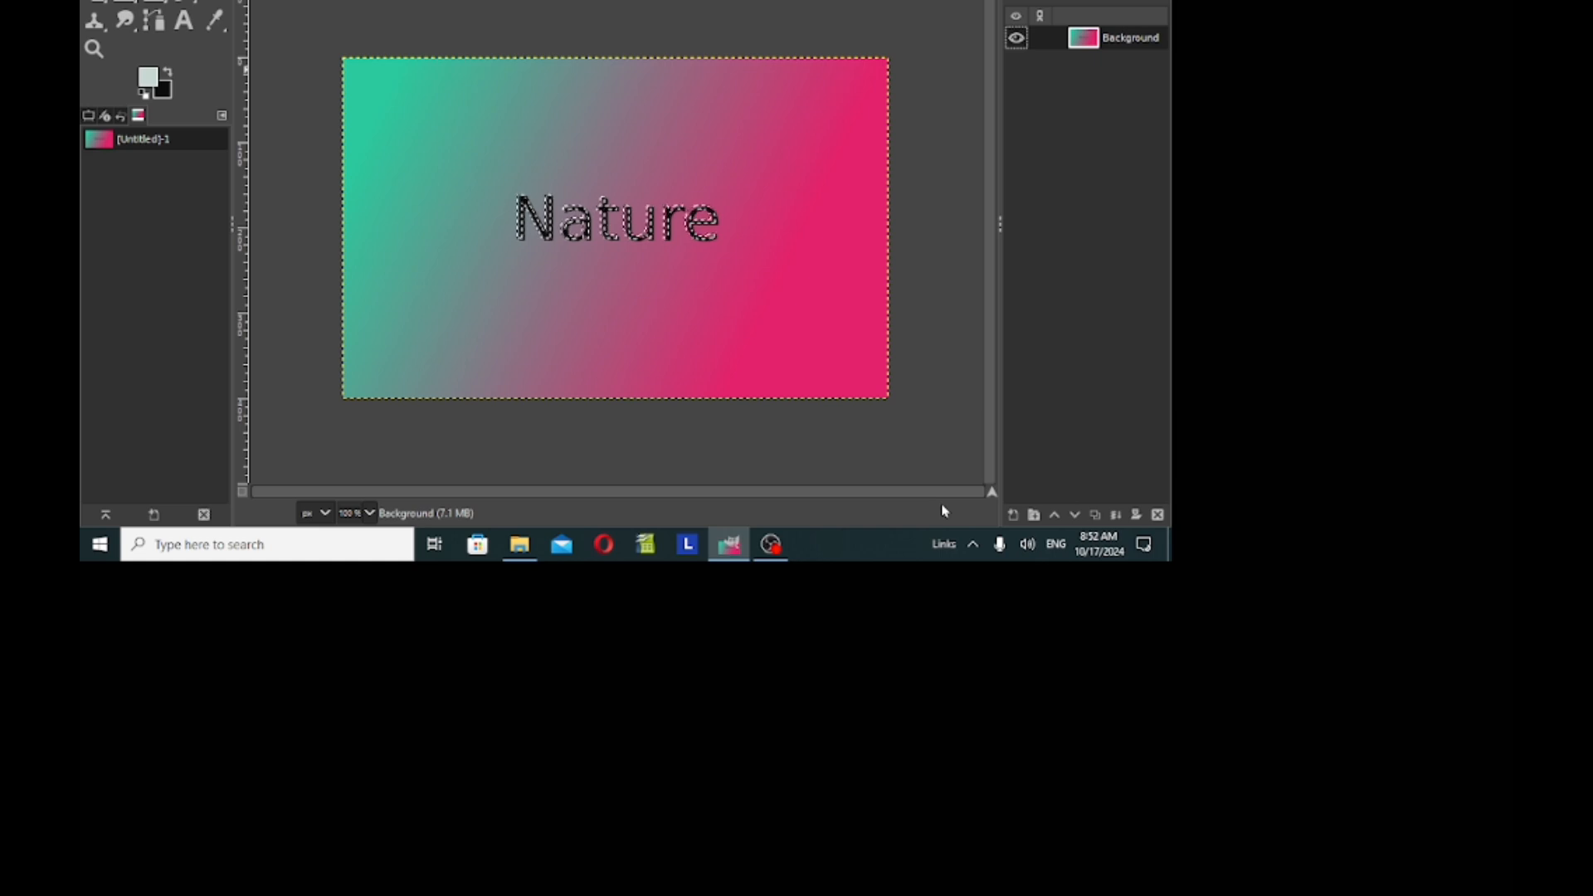